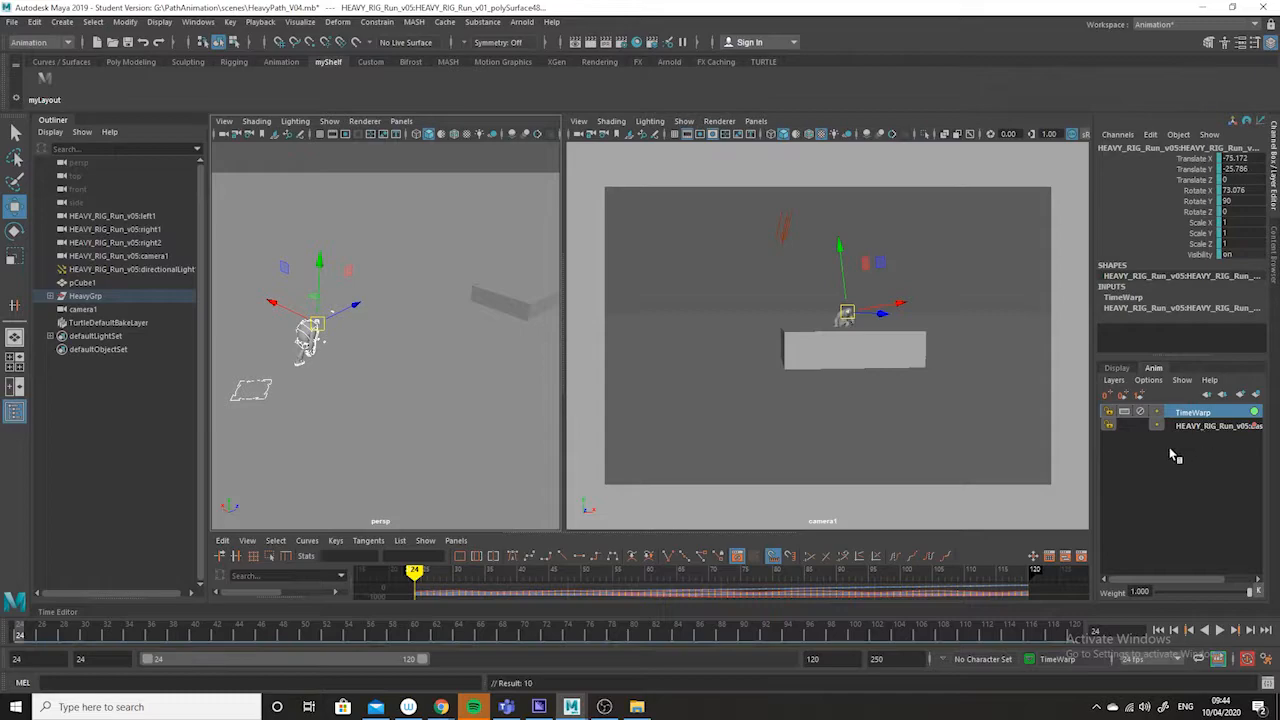
- Enlarge the Graph Editor area and select the whole character rig in the perspective view
left_click(35, 21)
mouse_move(102, 144)
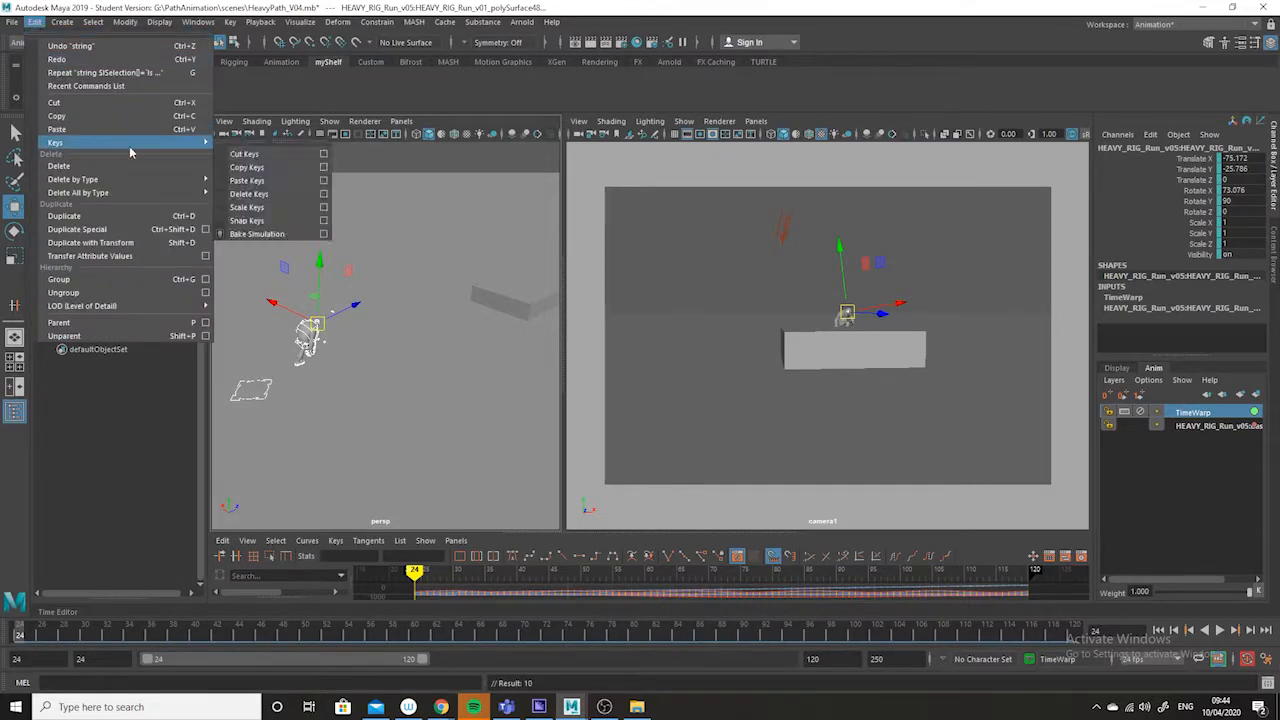
left_click(650, 529)
left_click_drag(655, 531, 655, 327)
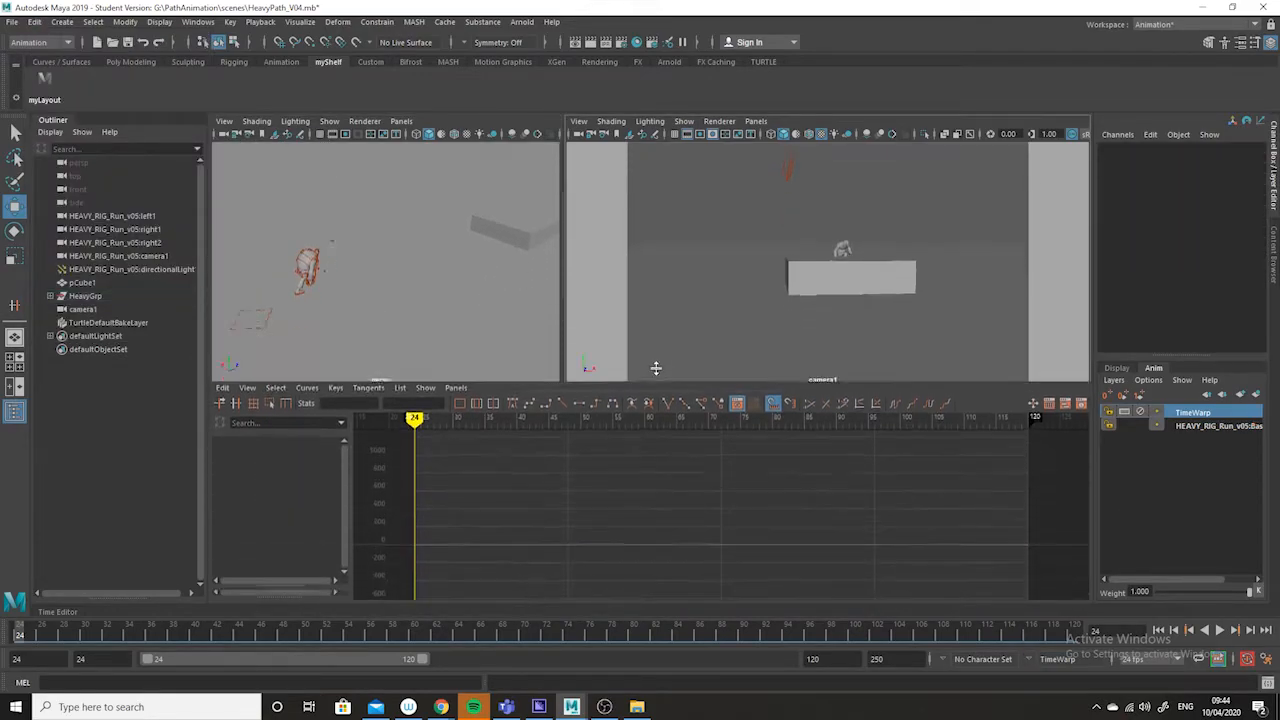
left_click_drag(368, 198, 236, 301)
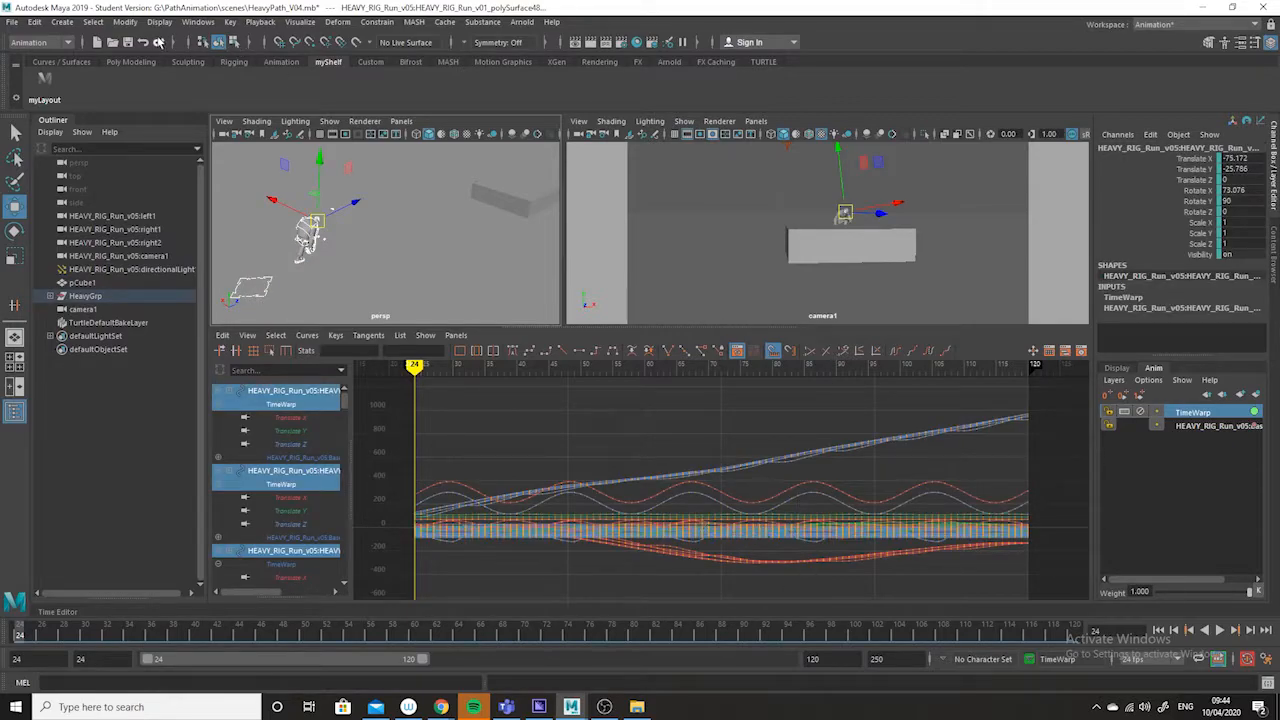
- Bake the simulation for the selected character rig
left_click(34, 24)
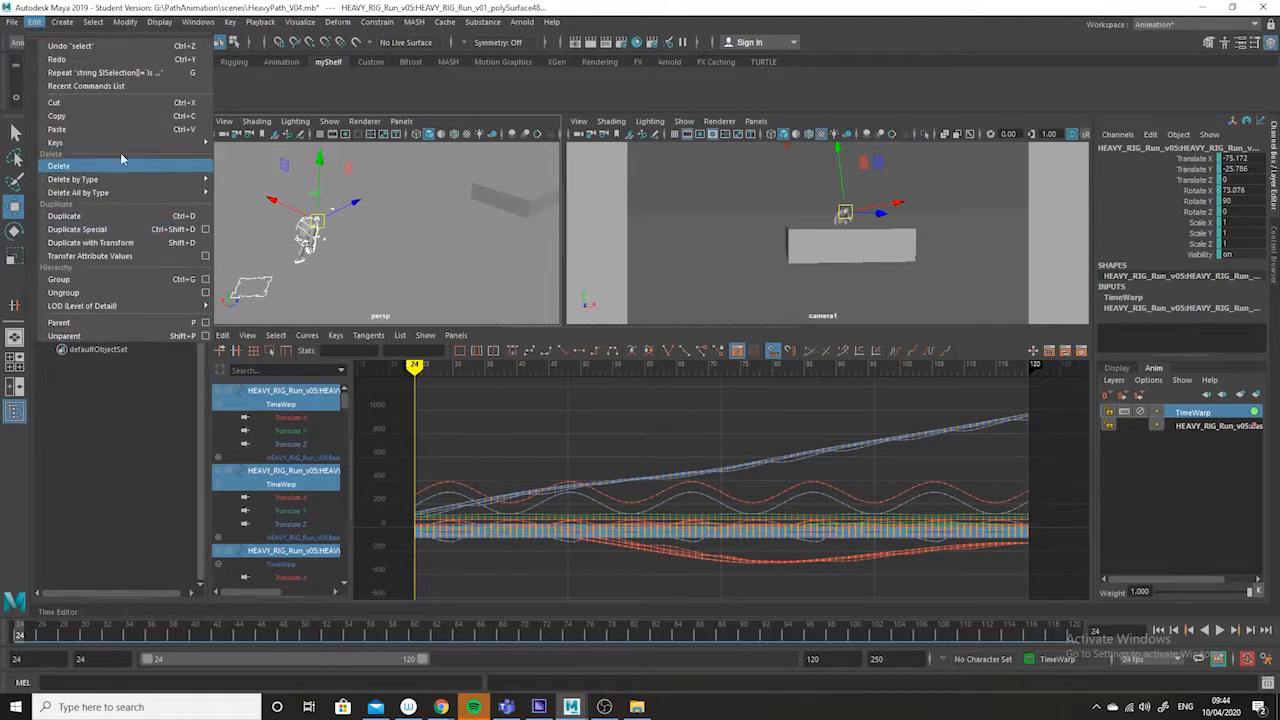
mouse_move(116, 142)
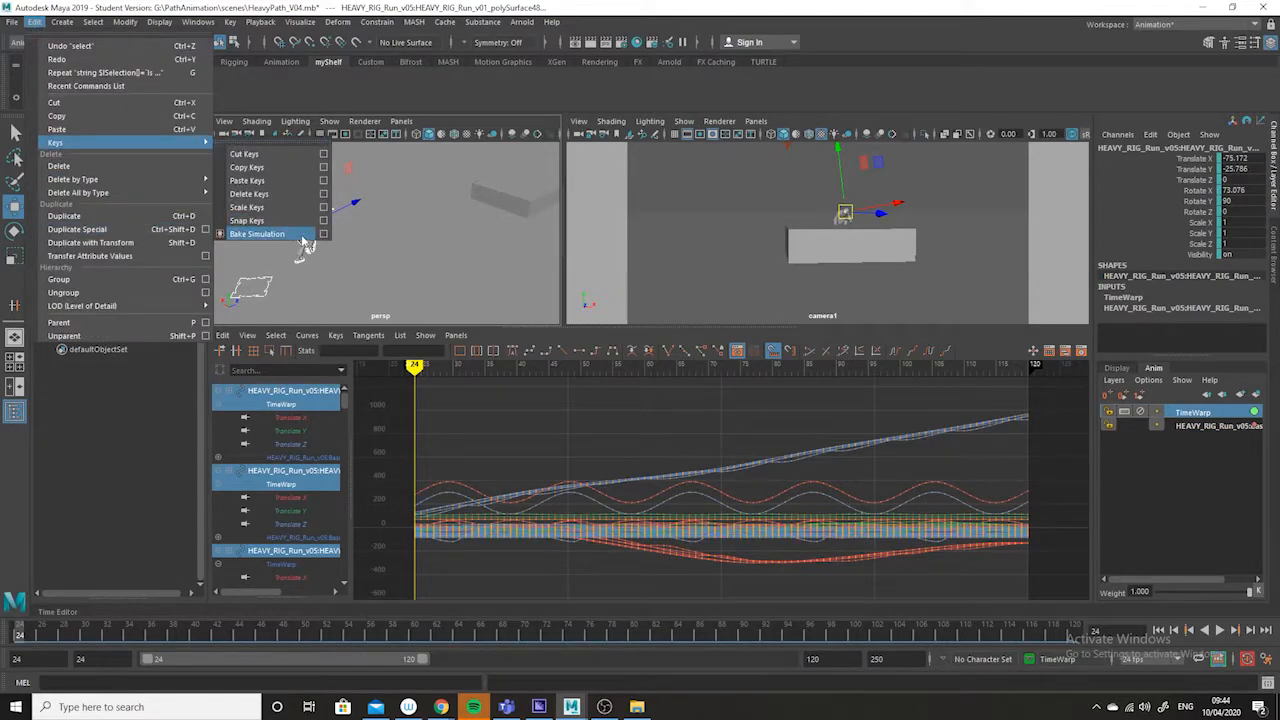
left_click(300, 234)
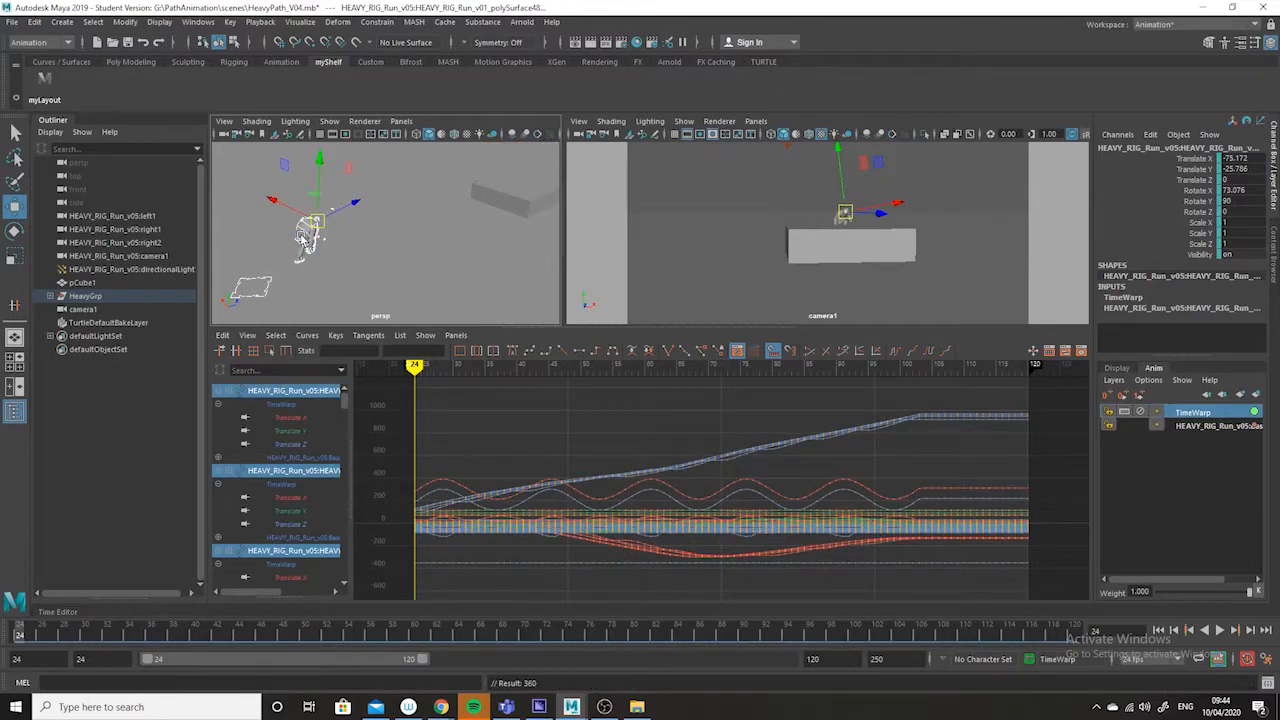
- Scrub through the baked animation up to frame 90 to find where the character leaves the camera view
mouse_move(398, 633)
left_mouse_down()
mouse_move(18, 636)
mouse_move(437, 661)
left_mouse_up()
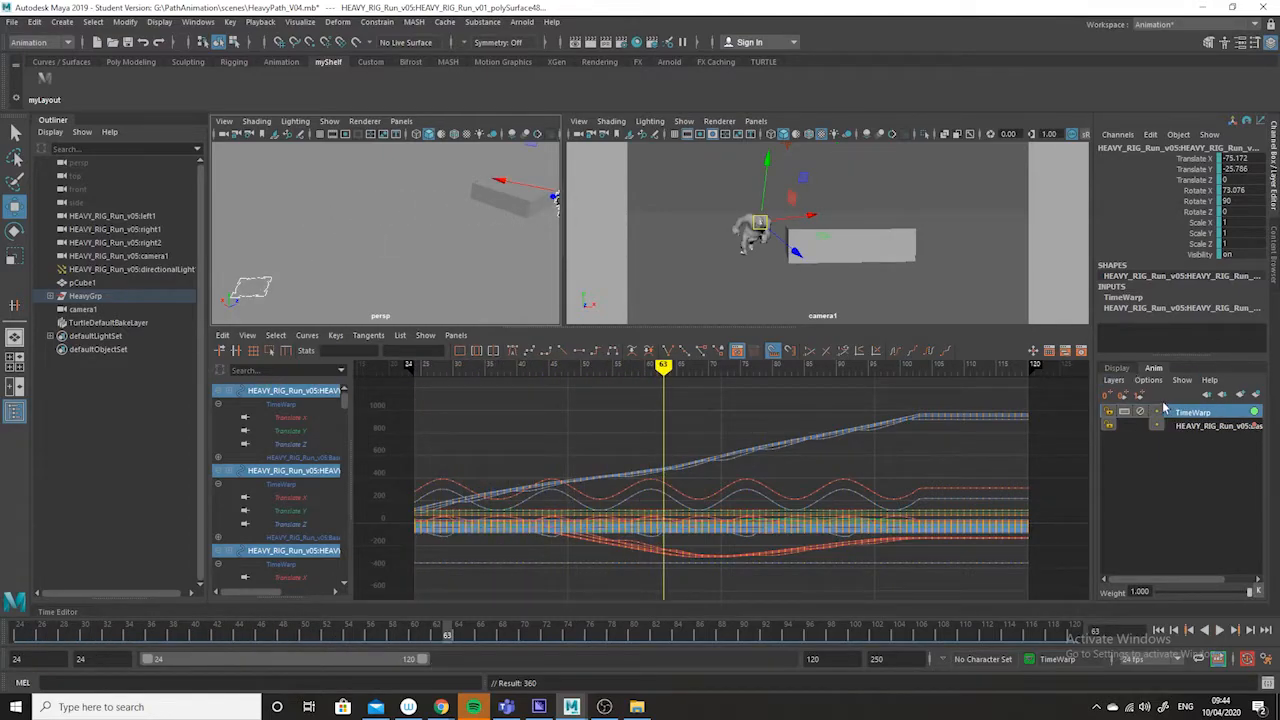
left_click_drag(504, 643, 727, 628)
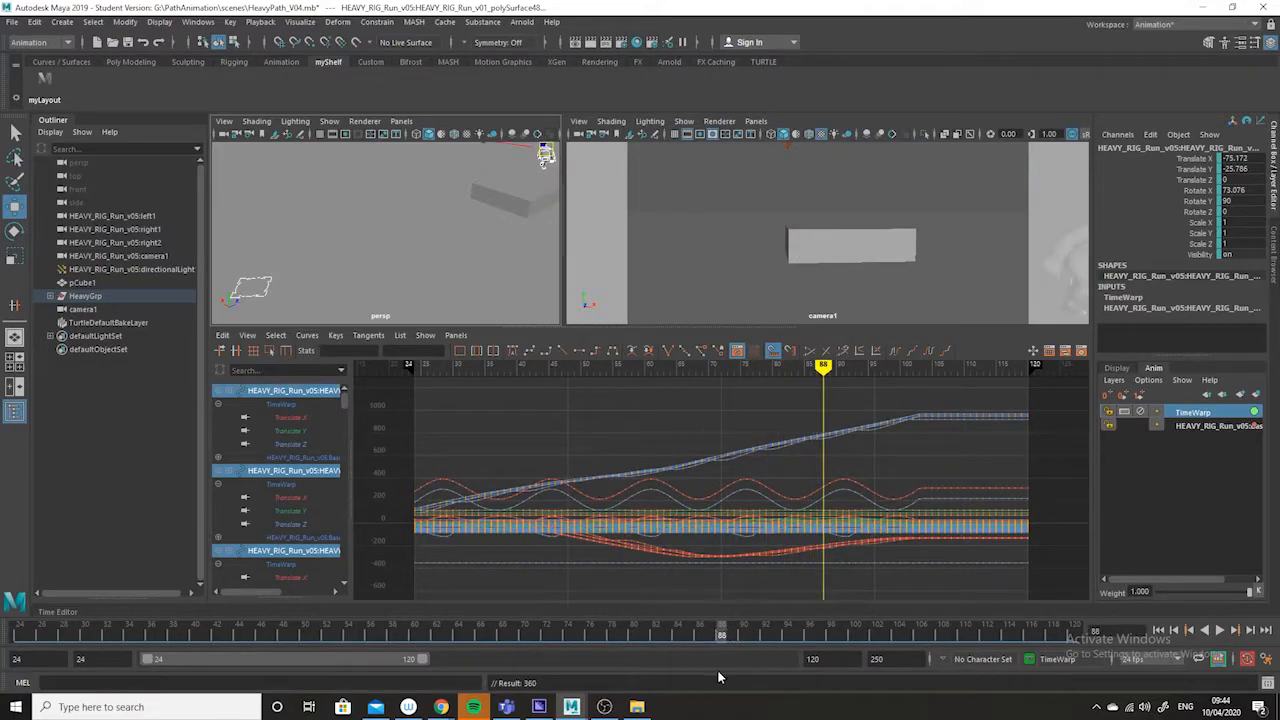
left_click(743, 638)
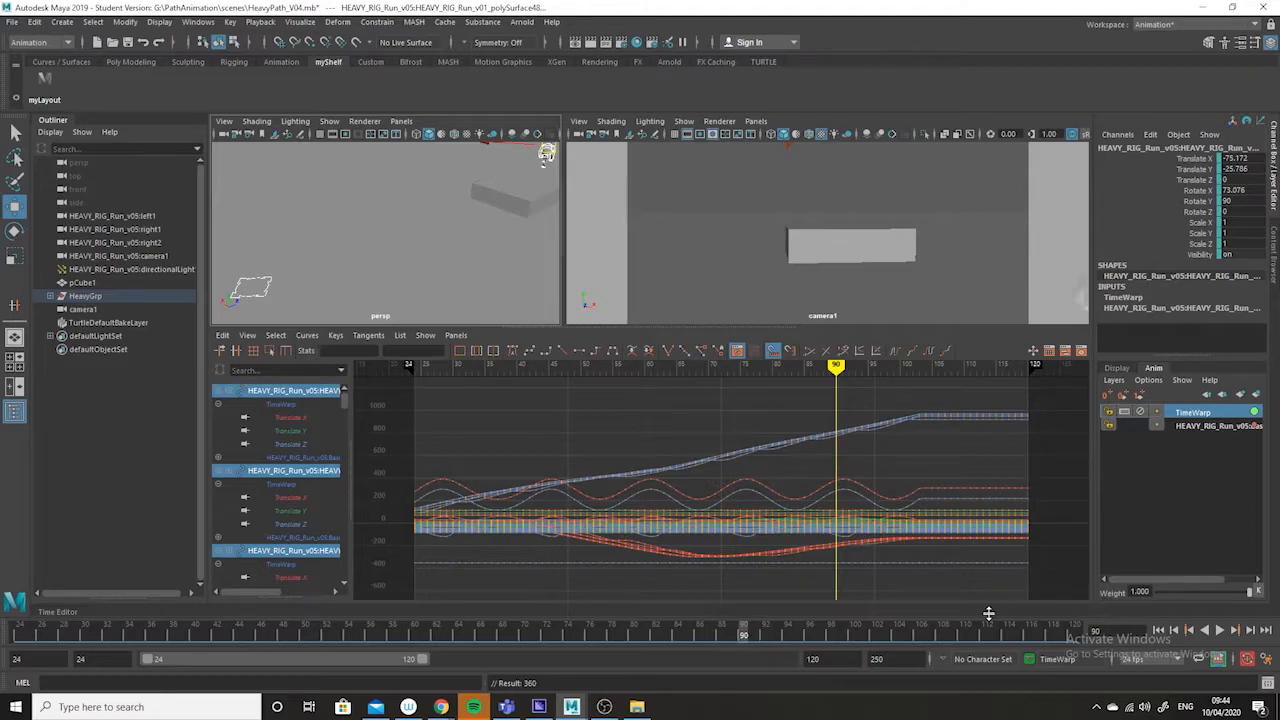
left_click_drag(785, 636, 738, 633)
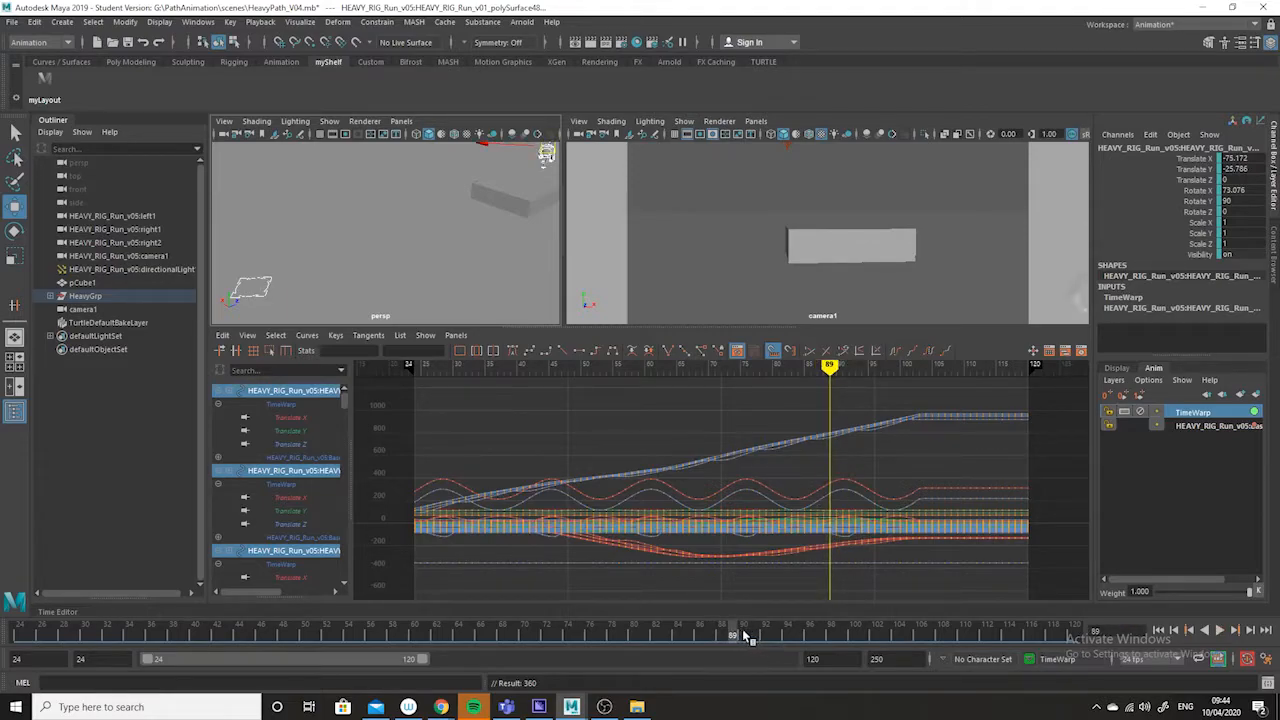
left_click(744, 634)
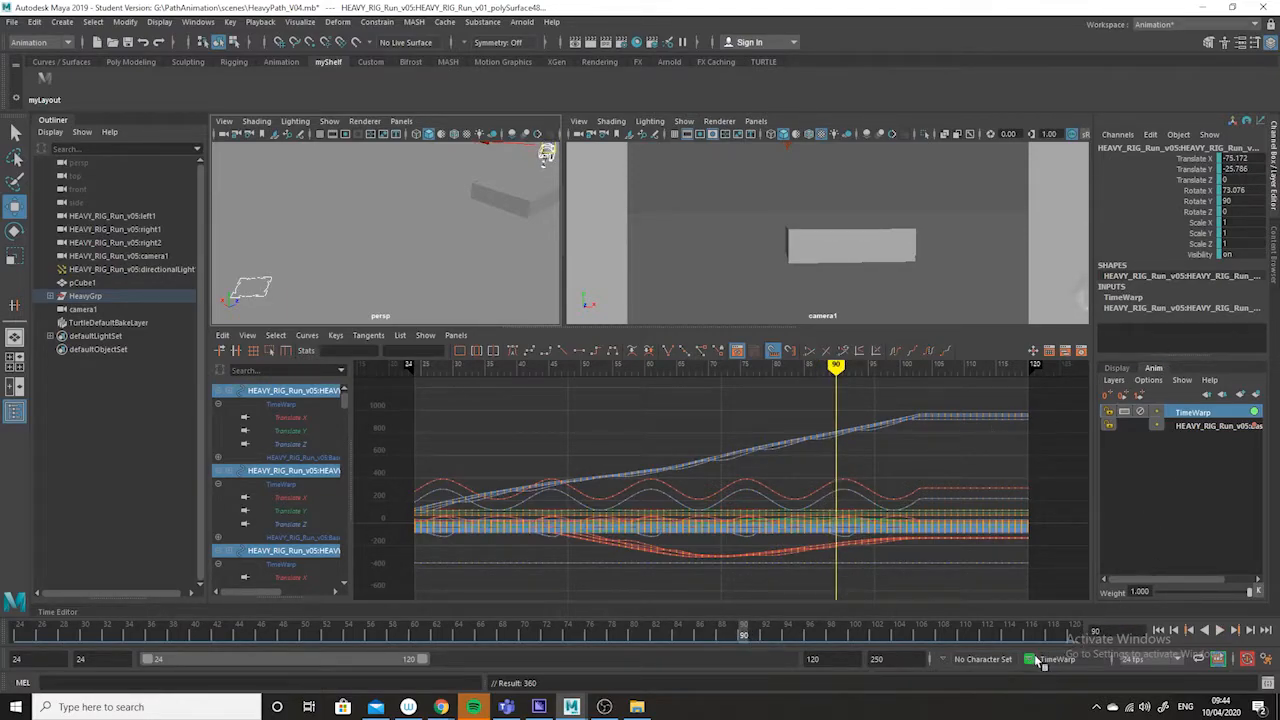
- Set both the playback end and the animation end to frame 90
double_click(812, 658)
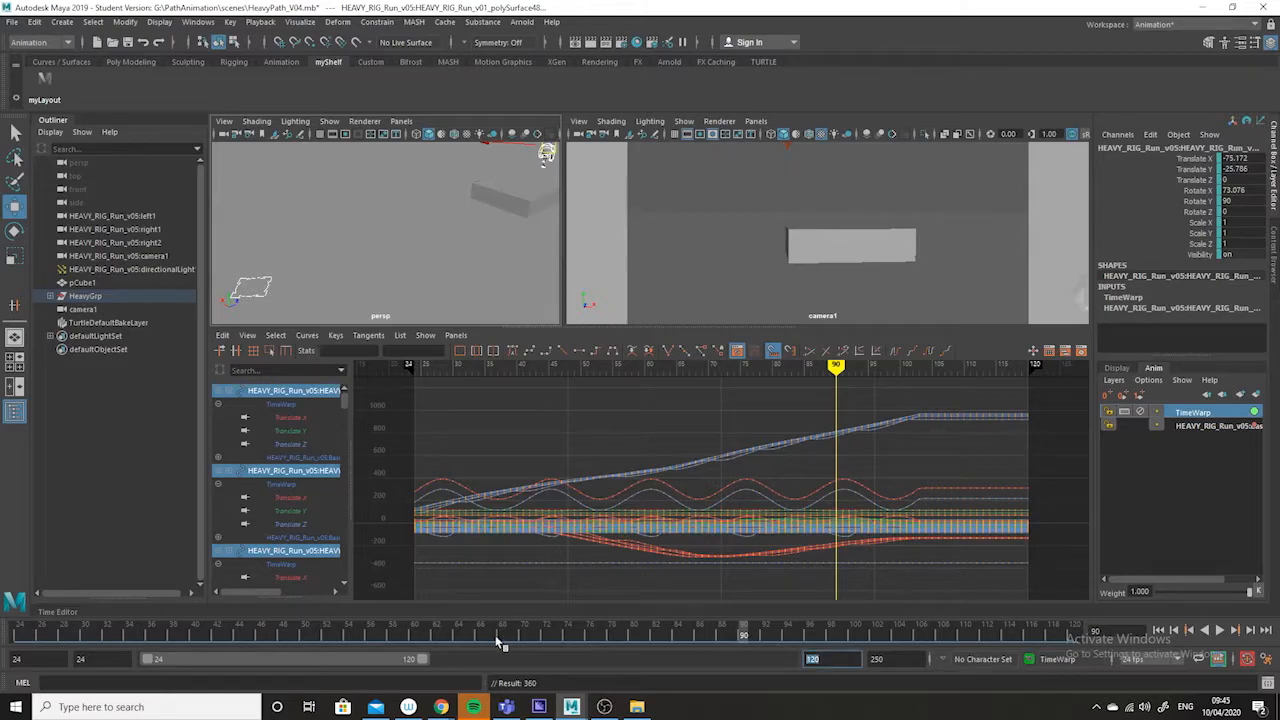
left_click(862, 632)
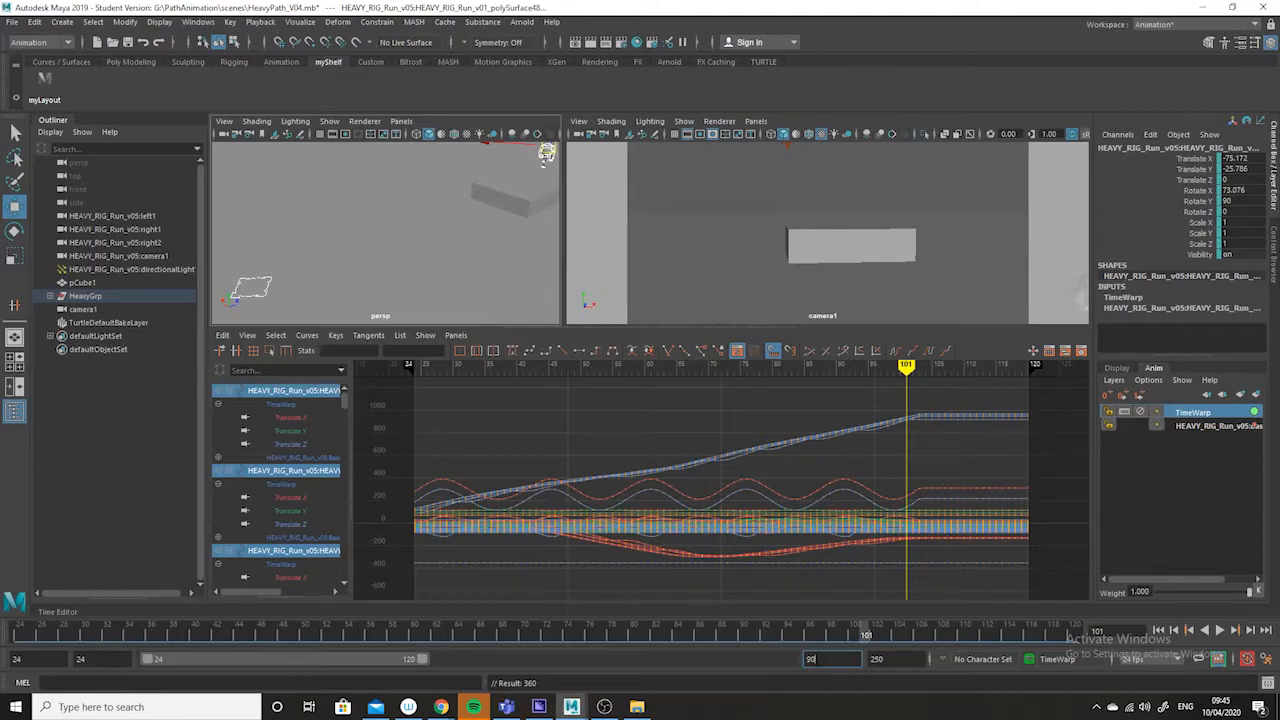
key("Return")
key("Tab")
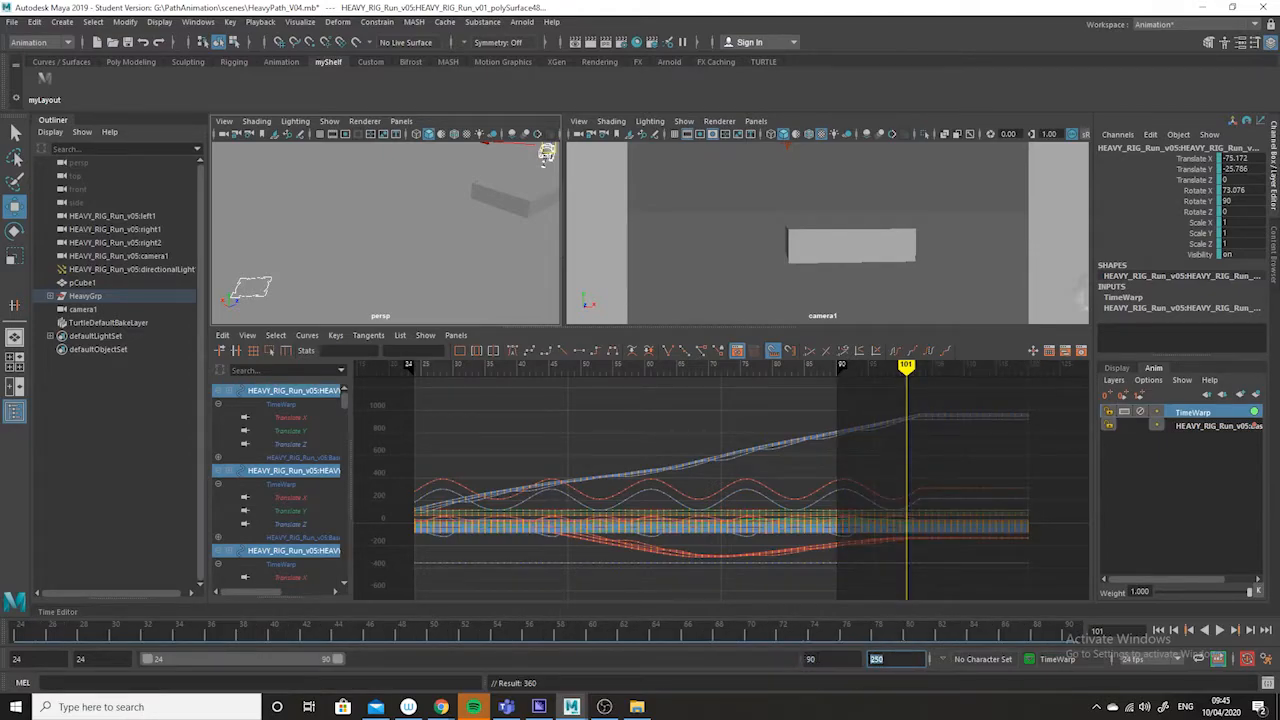
type("90")
key("Return")
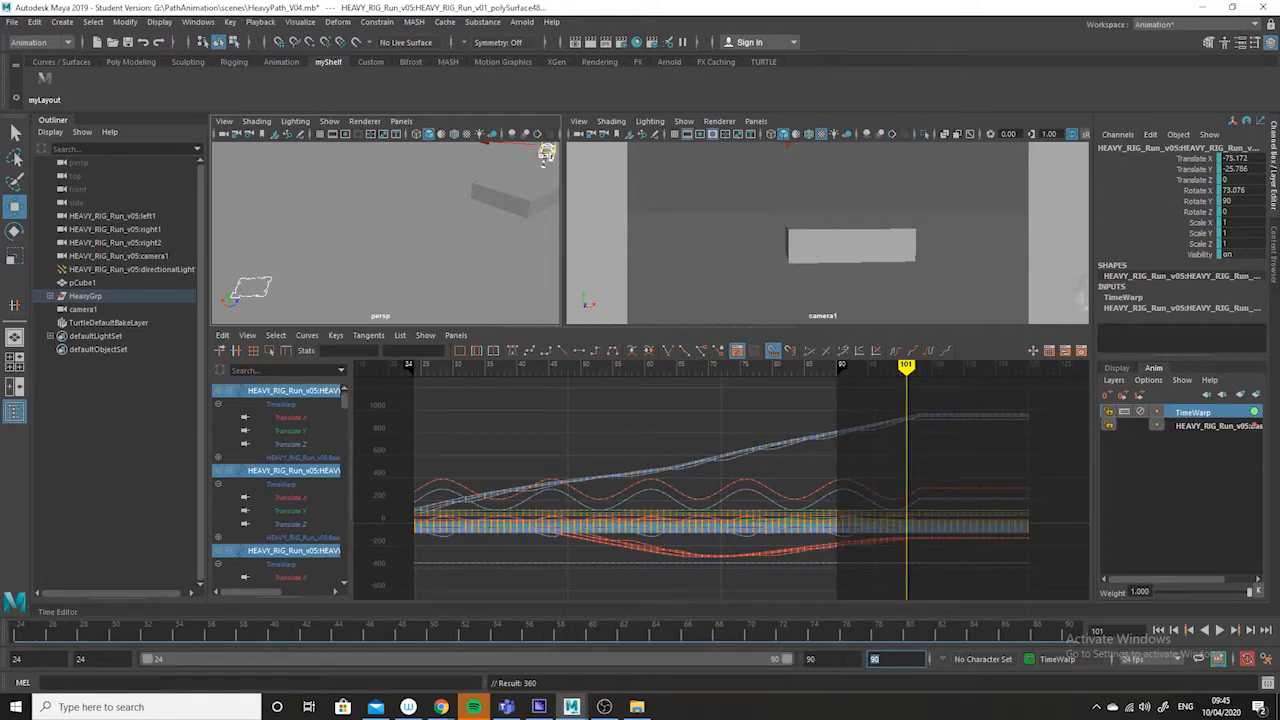
- Delete the TimeWarp animation layer and the scene time warp
left_click(985, 636)
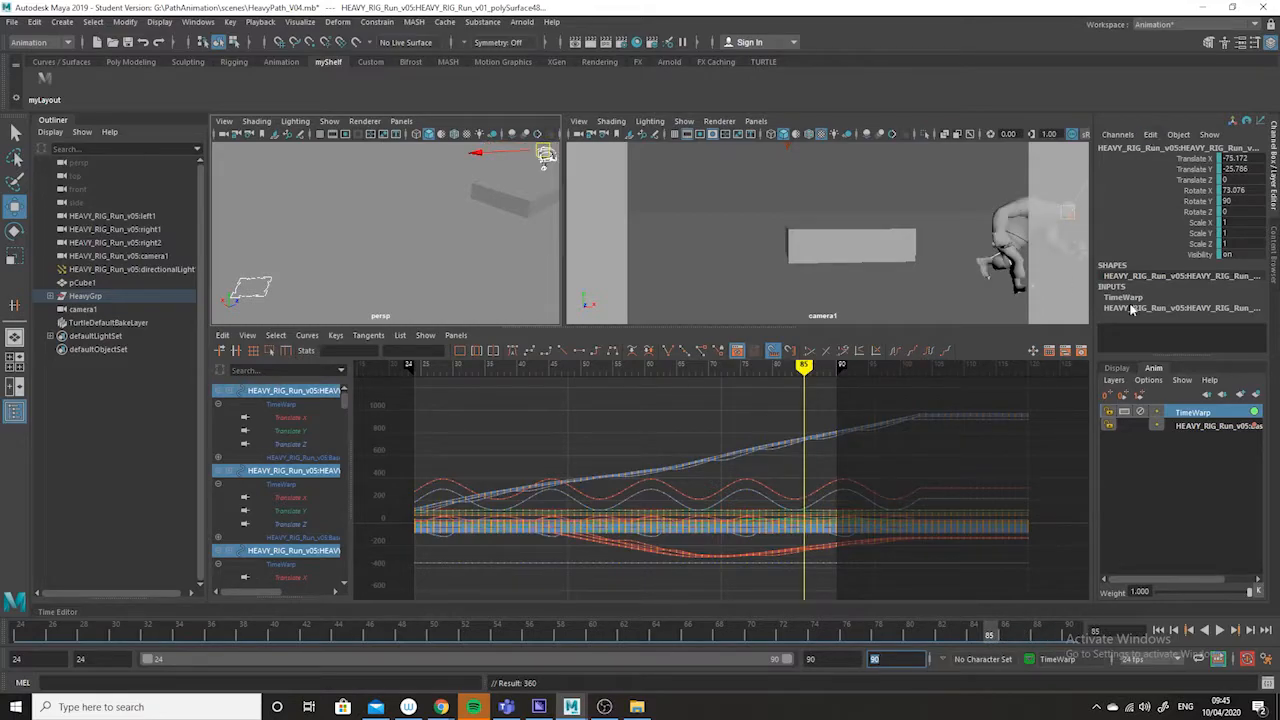
right_click(1180, 413)
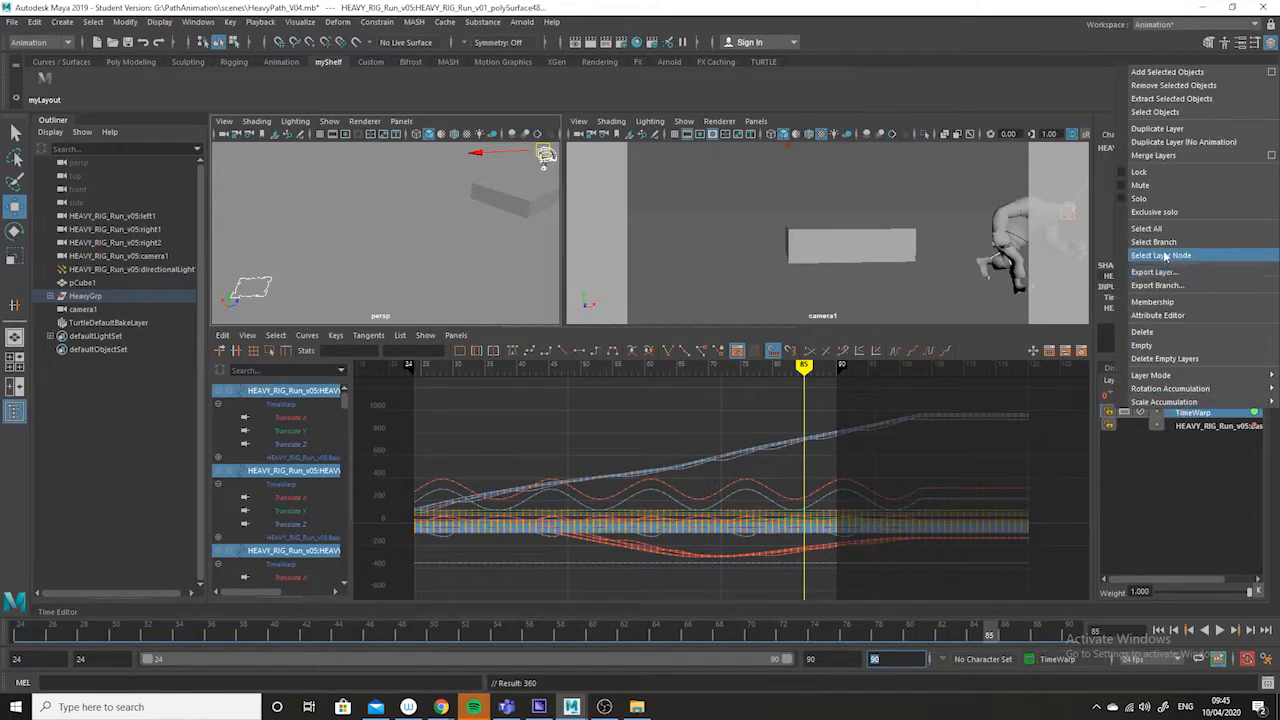
left_click(1172, 331)
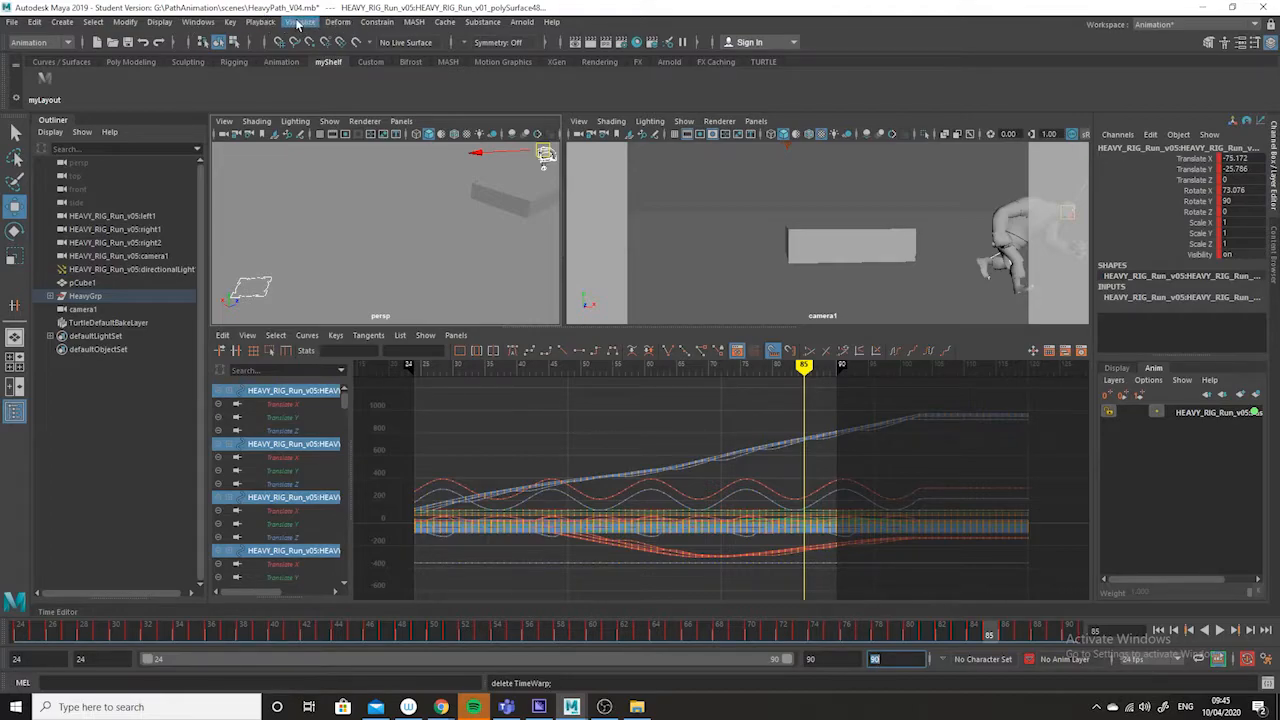
left_click(230, 22)
mouse_move(385, 470)
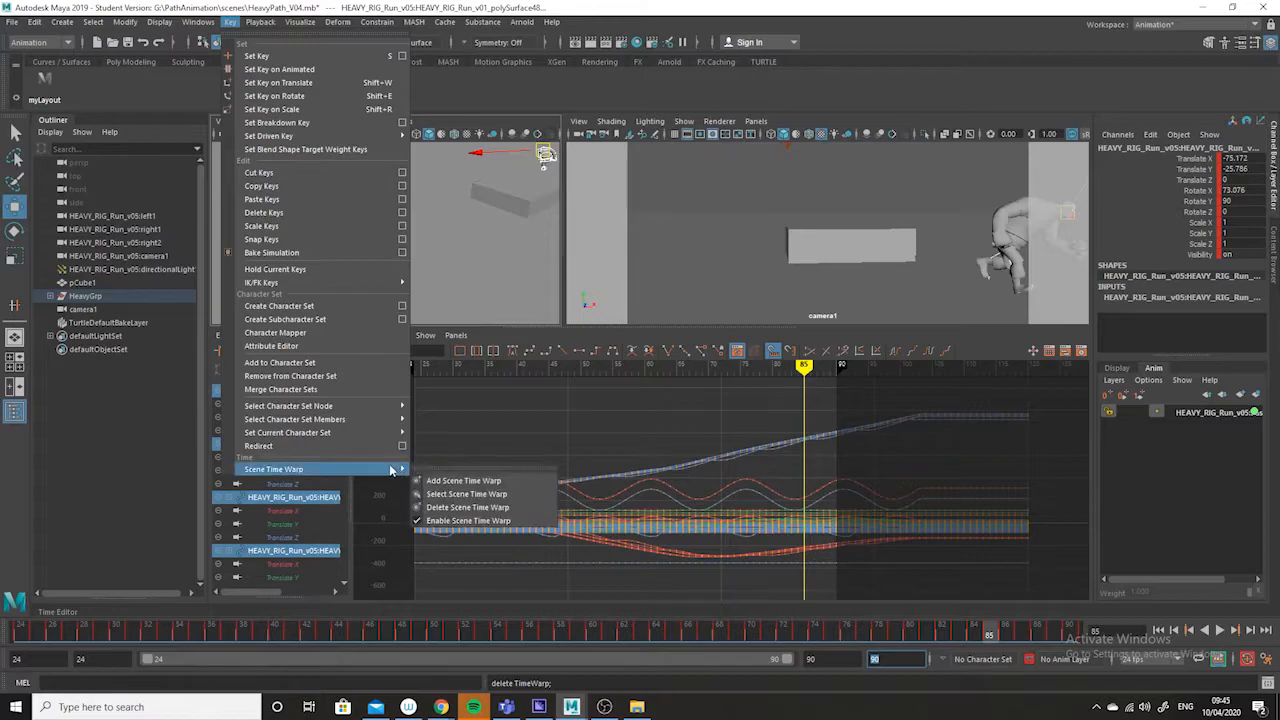
left_click(476, 514)
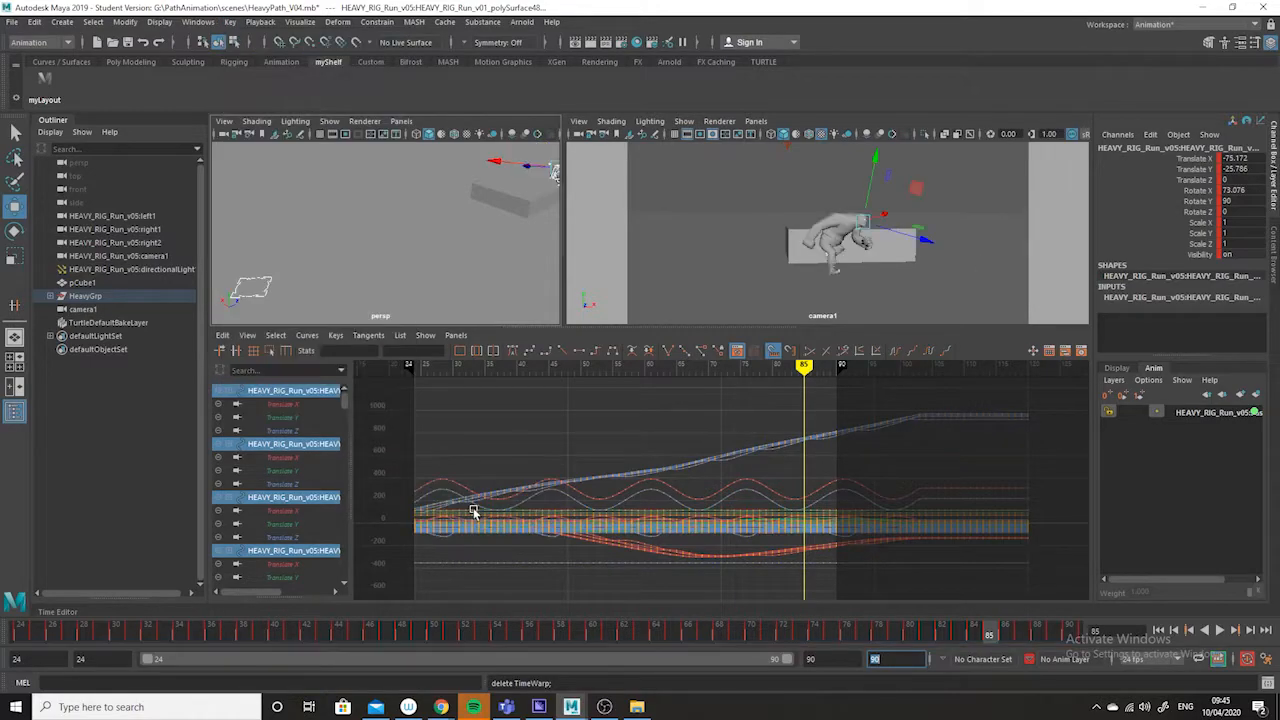
- Play and scrub the animation between frames 24 and 90 to check the character's timing with the time warp deleted
left_click_drag(759, 637, 687, 632)
left_click_drag(505, 622, 2, 583)
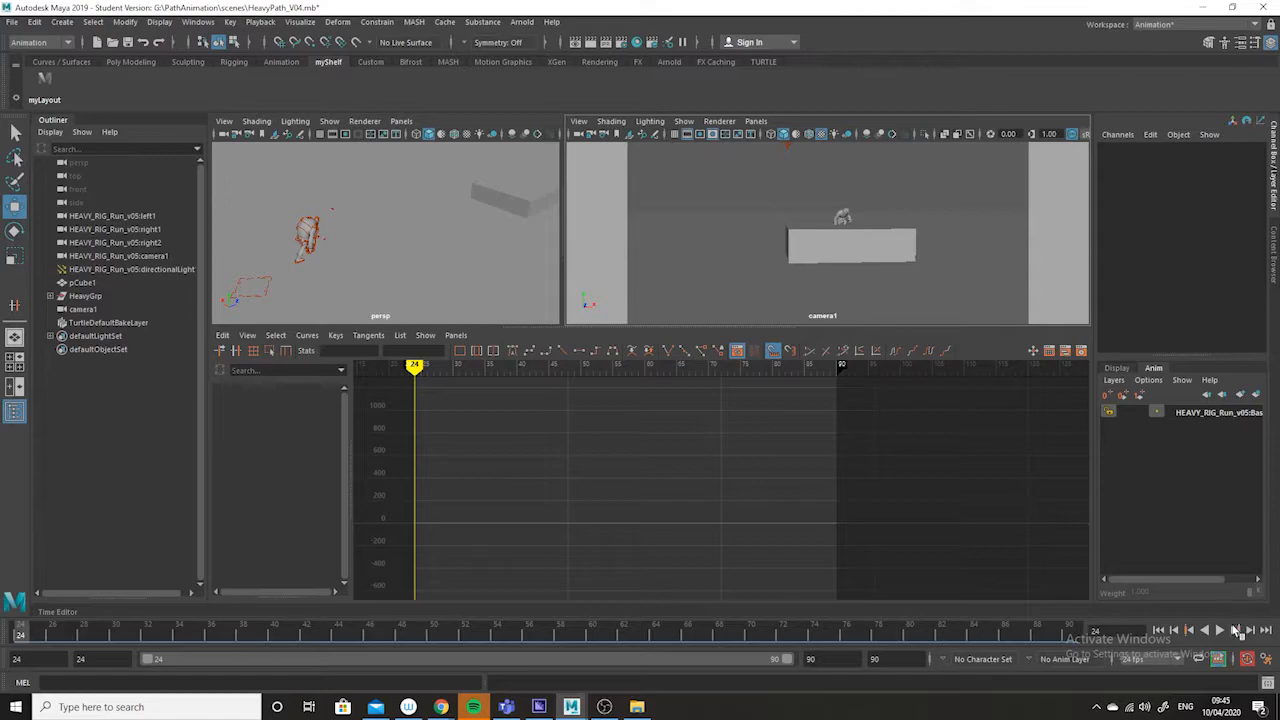
left_click(1219, 630)
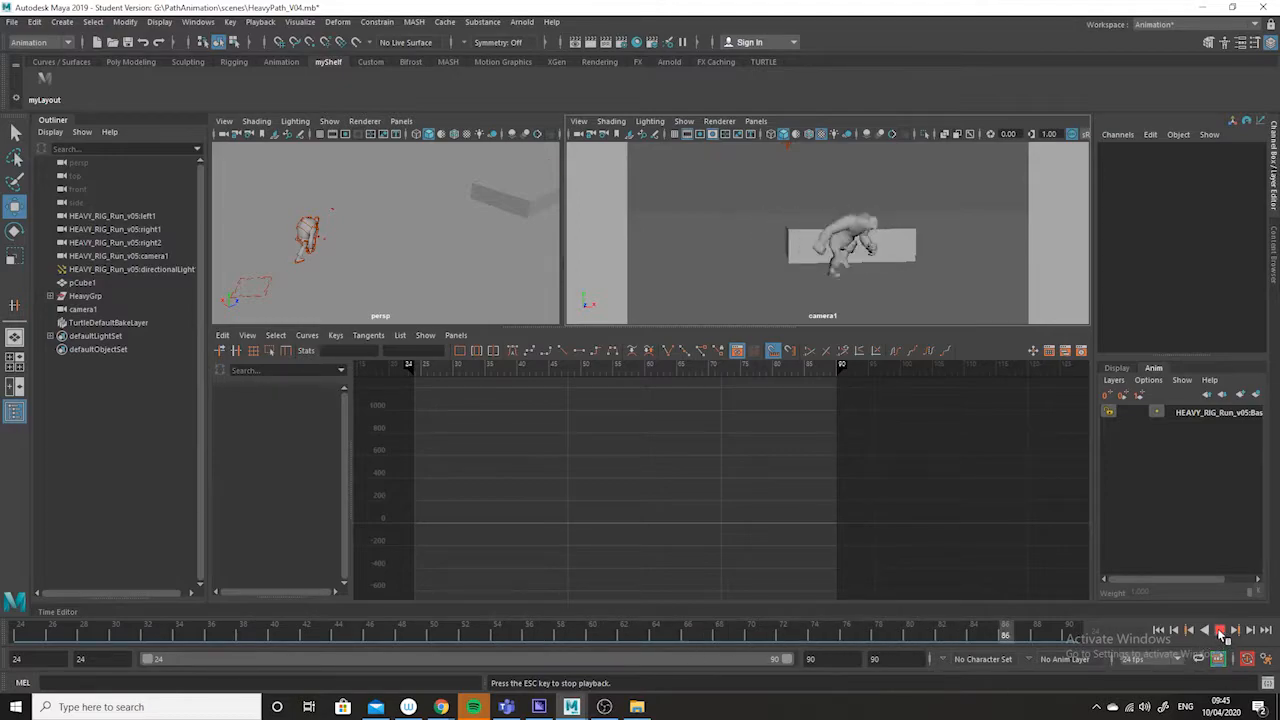
key("Escape")
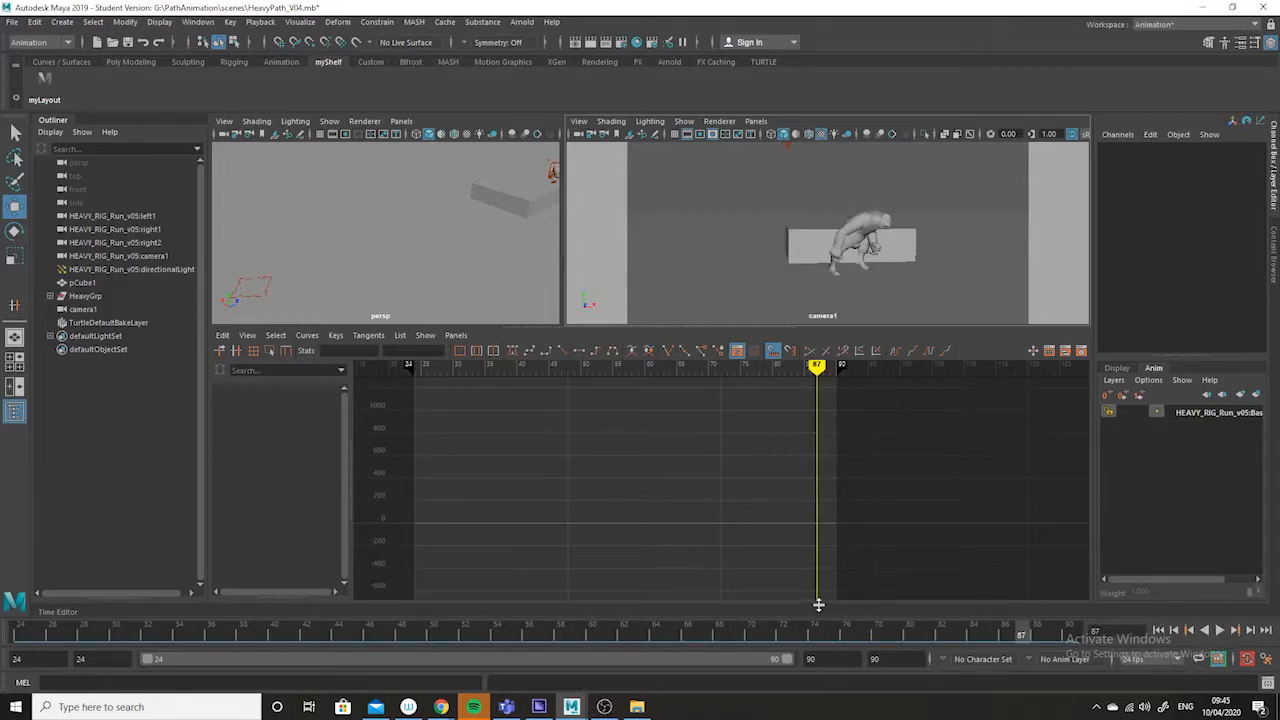
key("ctrl+z")
key("ctrl+z")
left_click_drag(695, 631, 1068, 631)
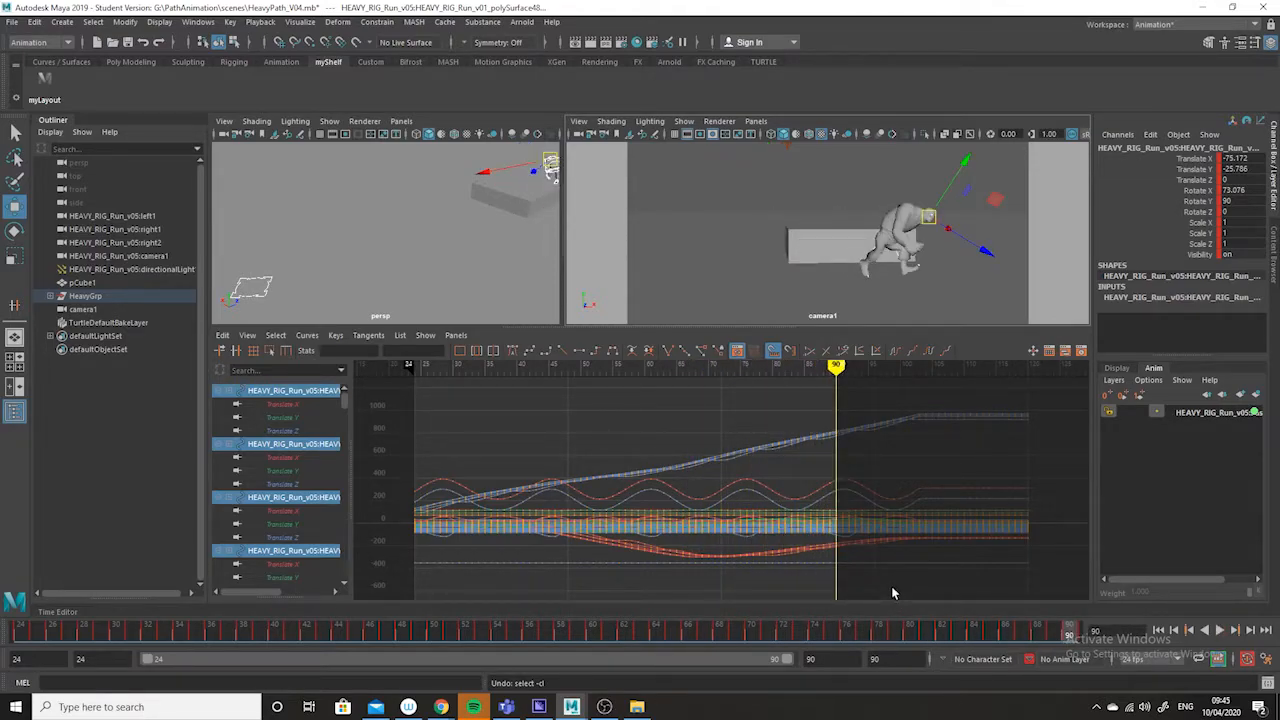
key("alt+v")
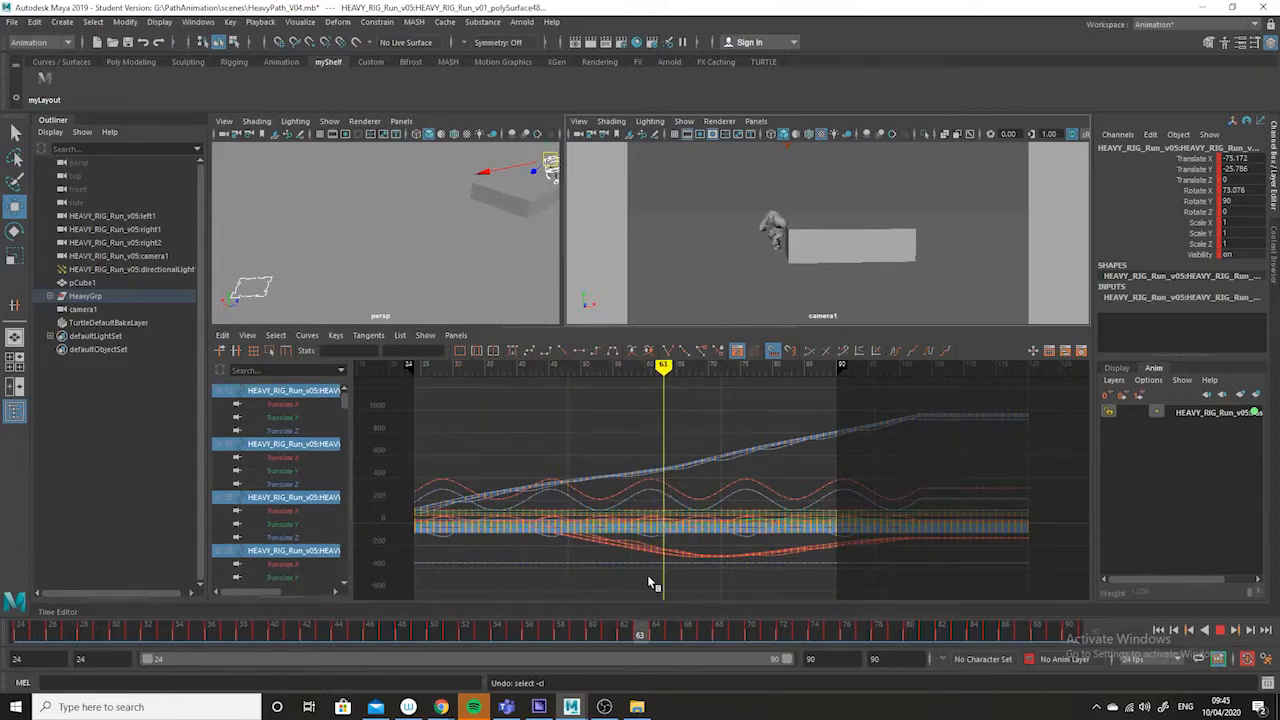
left_click_drag(826, 594, 15, 550)
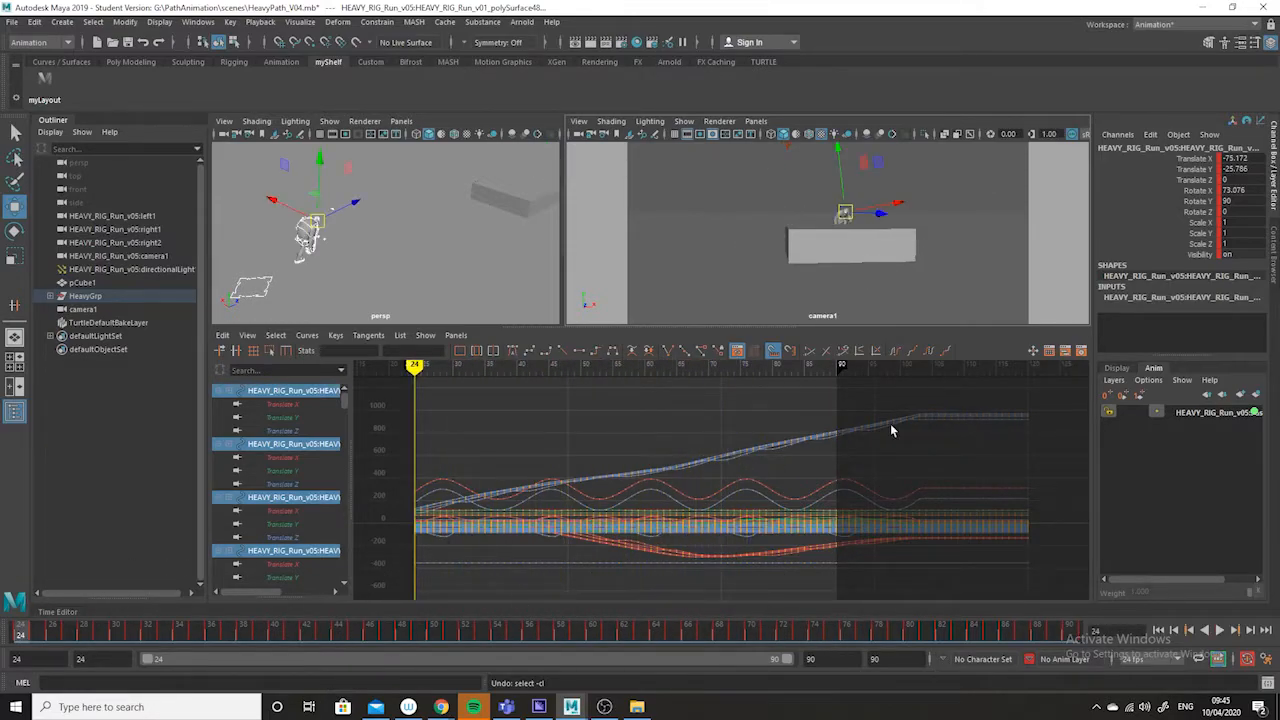
- Undo the scene time warp deletion, the TimeWarp layer deletion and the simulation bake
key("ctrl+z")
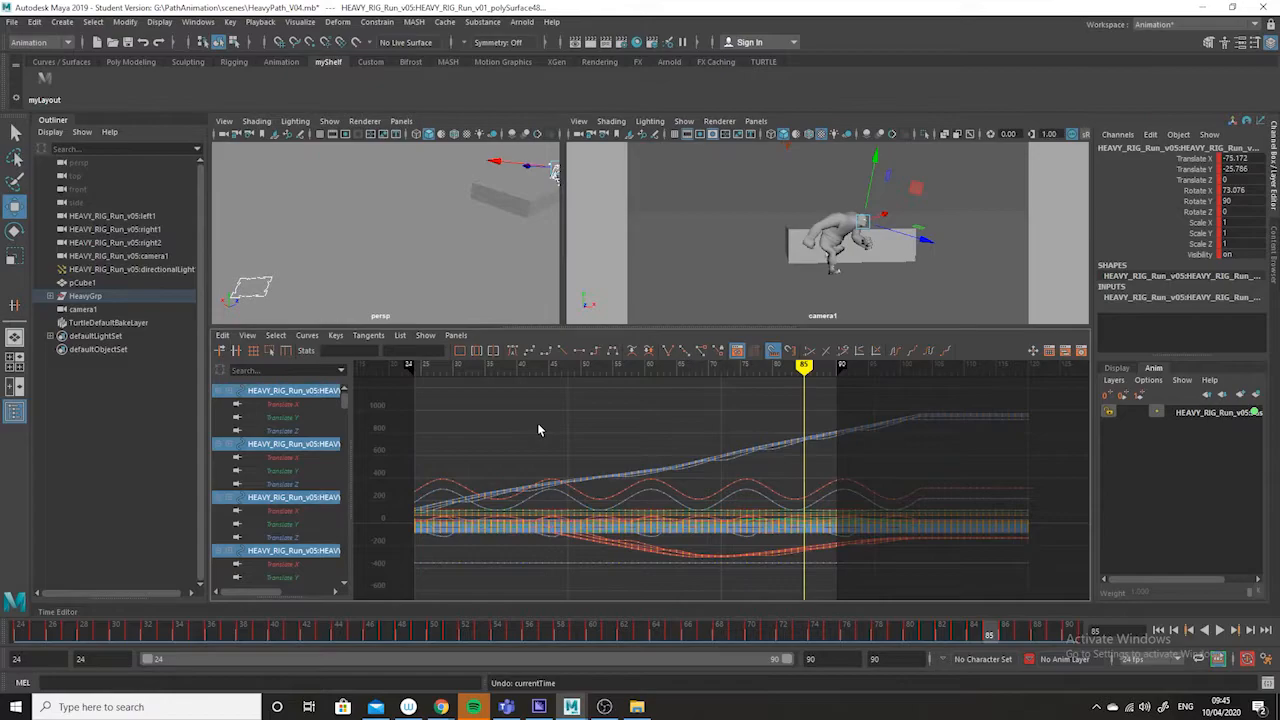
key("ctrl+z")
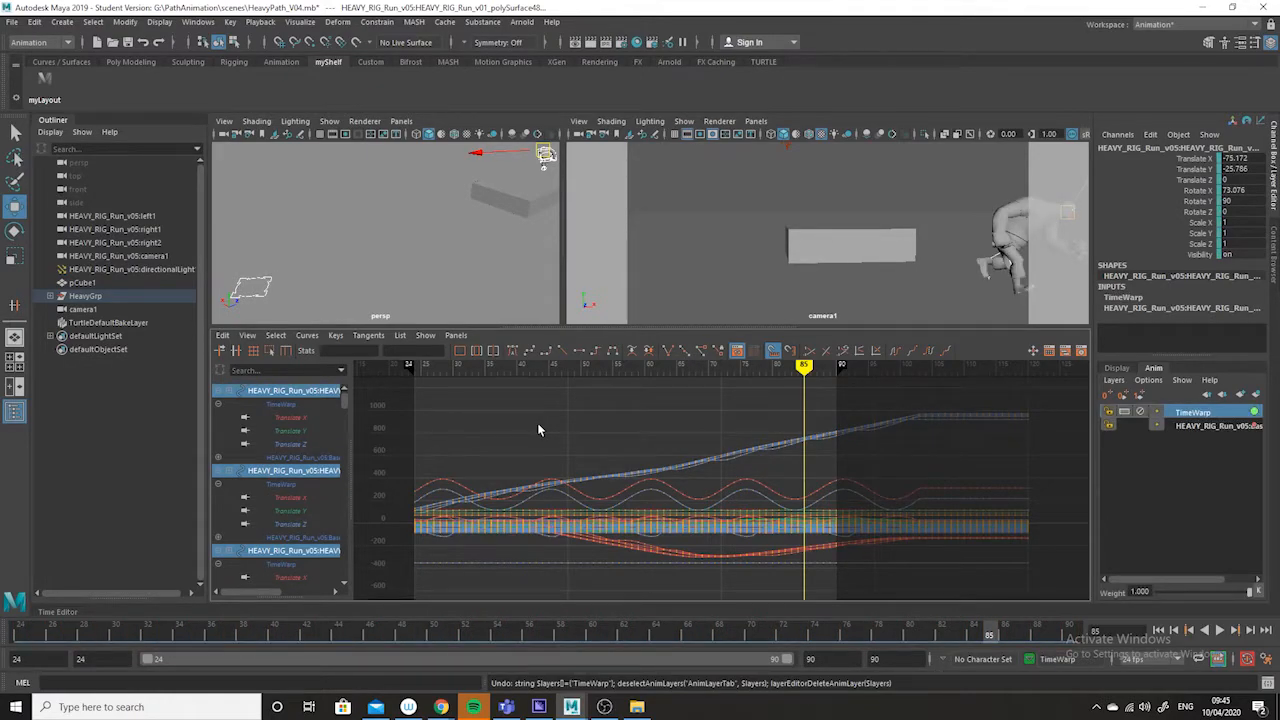
key("ctrl+z")
key("ctrl+z")
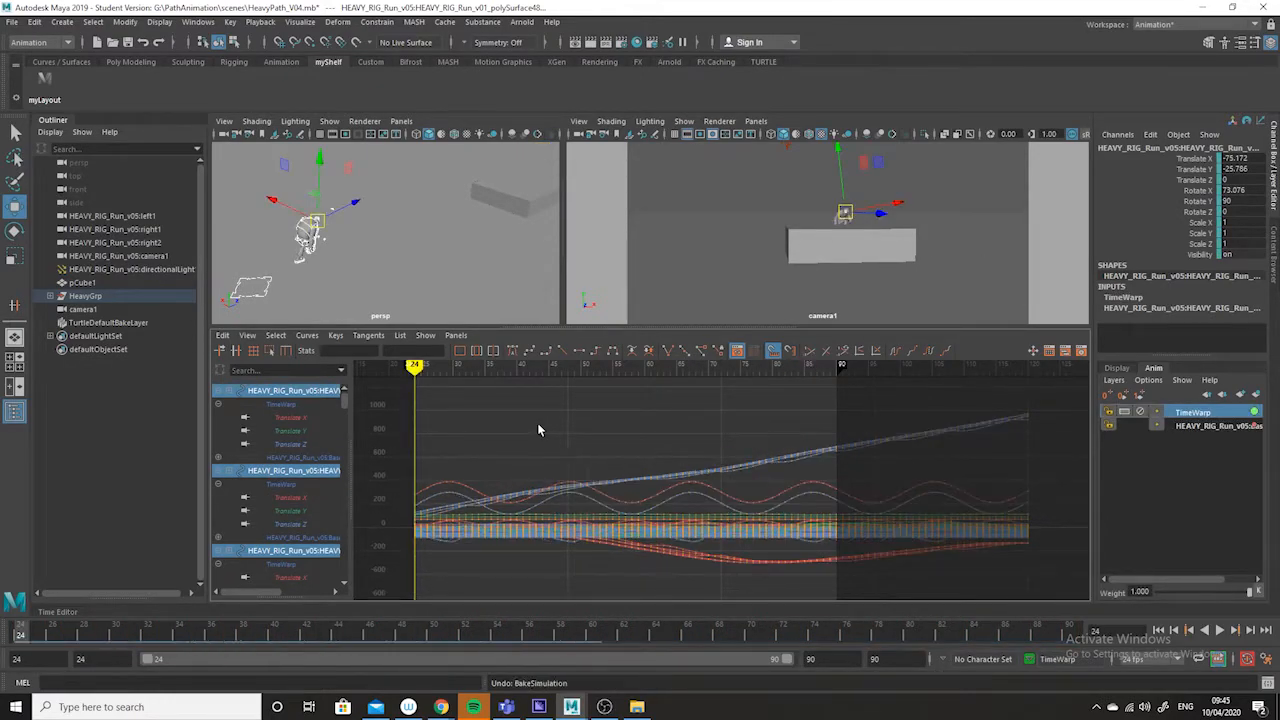
- Play back the animation, and undo the rig selection to return to the timewarp curve in the Graph Editor
key("alt+v")
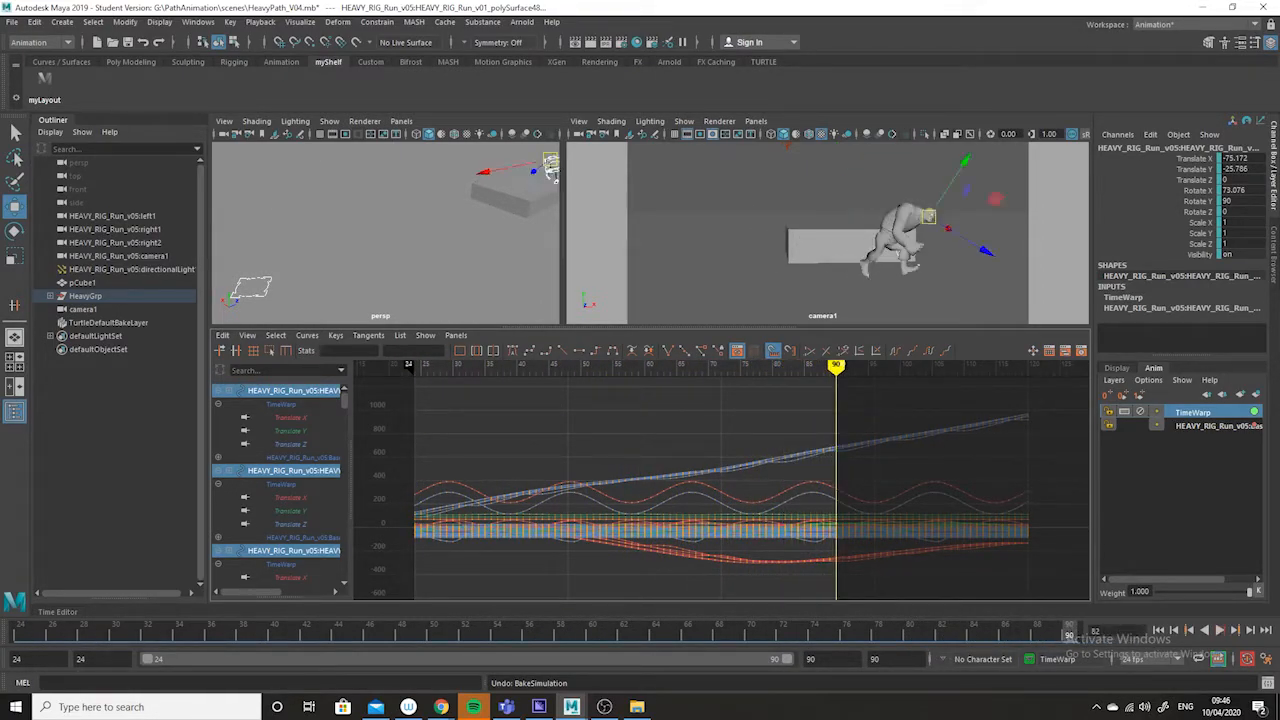
key("ctrl+z")
key("ctrl+z")
key("ctrl+z")
key("ctrl+z")
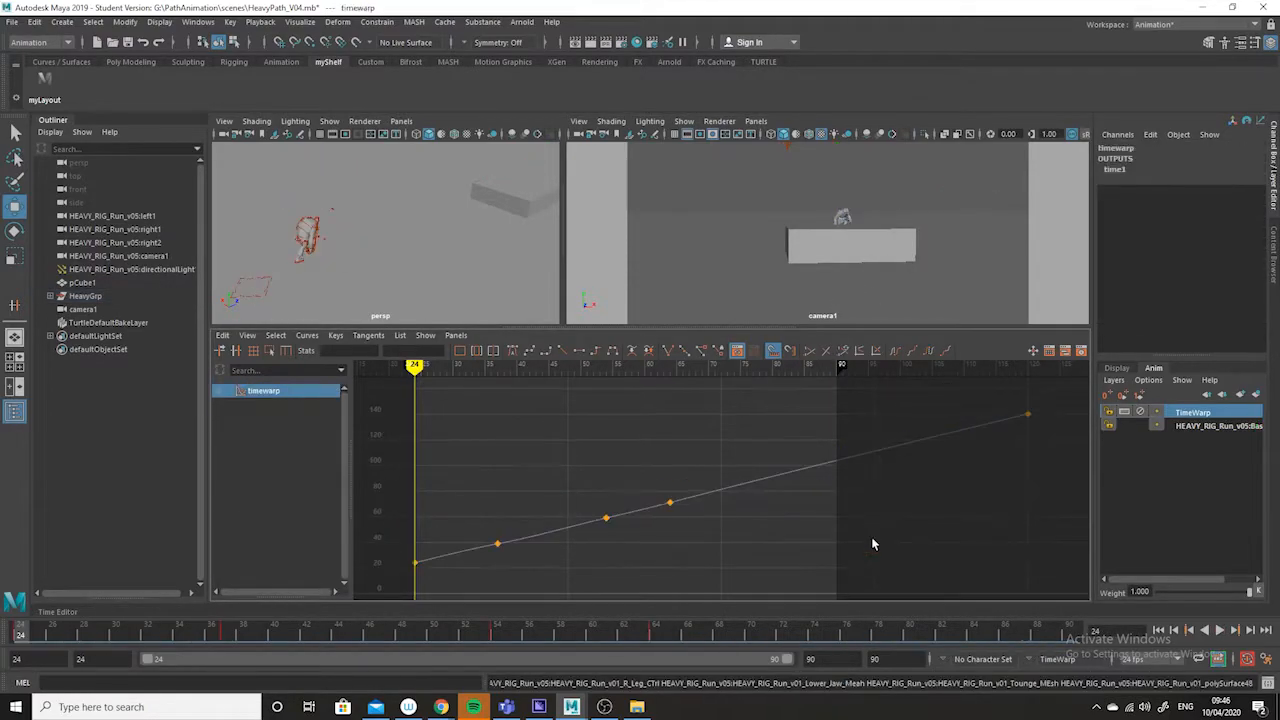
- Set the playback end to frame 120 and scrub to frame 102 to check the character's position
left_click_drag(971, 628, 3, 633)
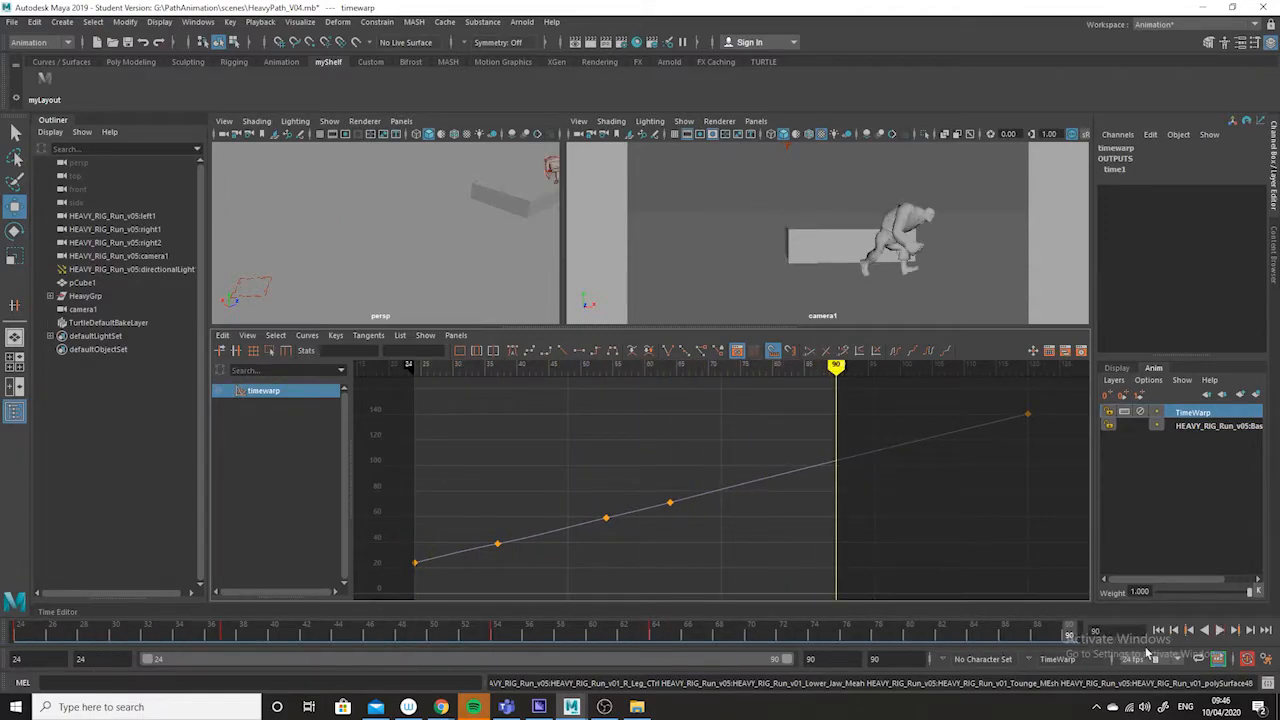
double_click(815, 658)
type("120")
key("Return")
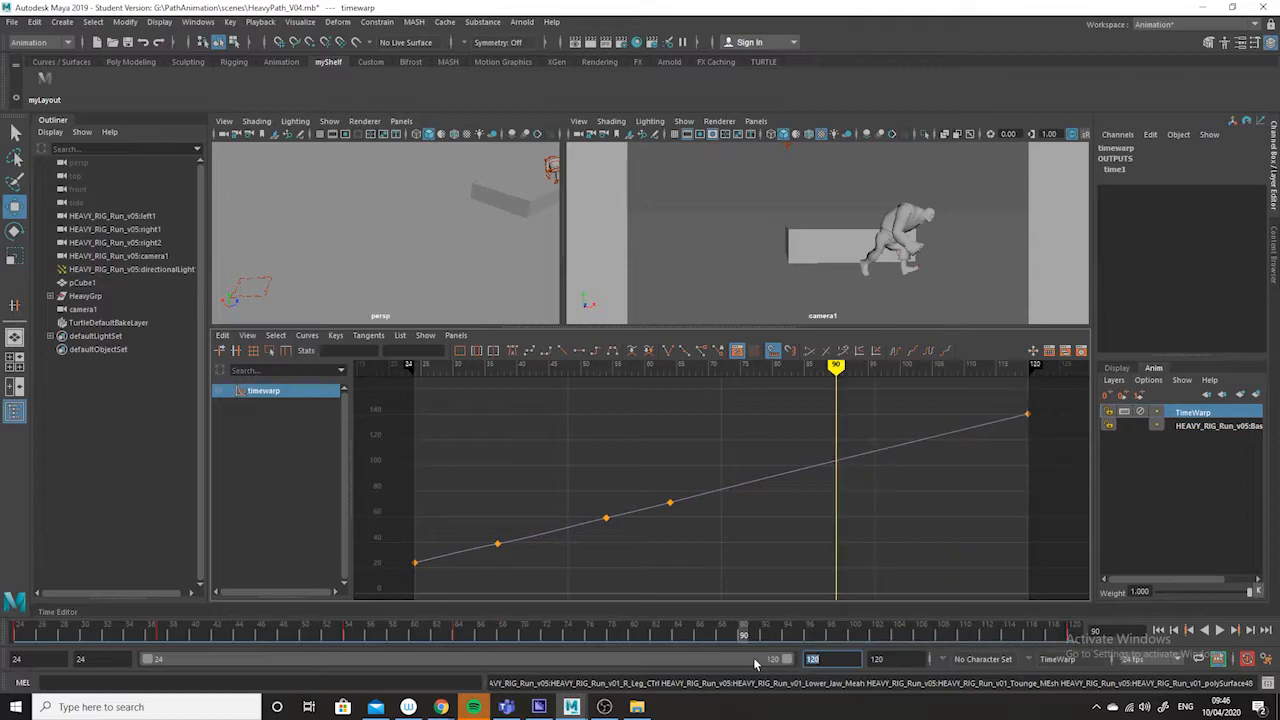
left_click_drag(784, 632, 876, 634)
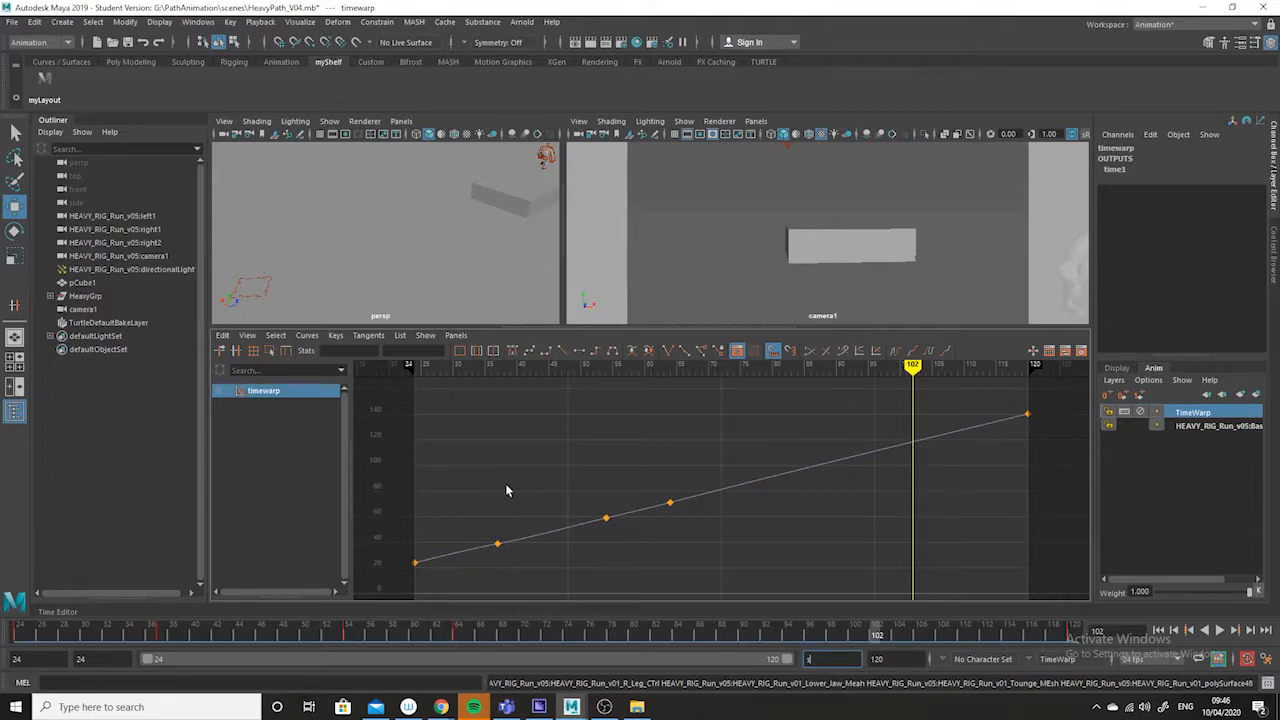
- Insert a key on the timewarp curve at frame 102
left_click(307, 335)
mouse_move(342, 362)
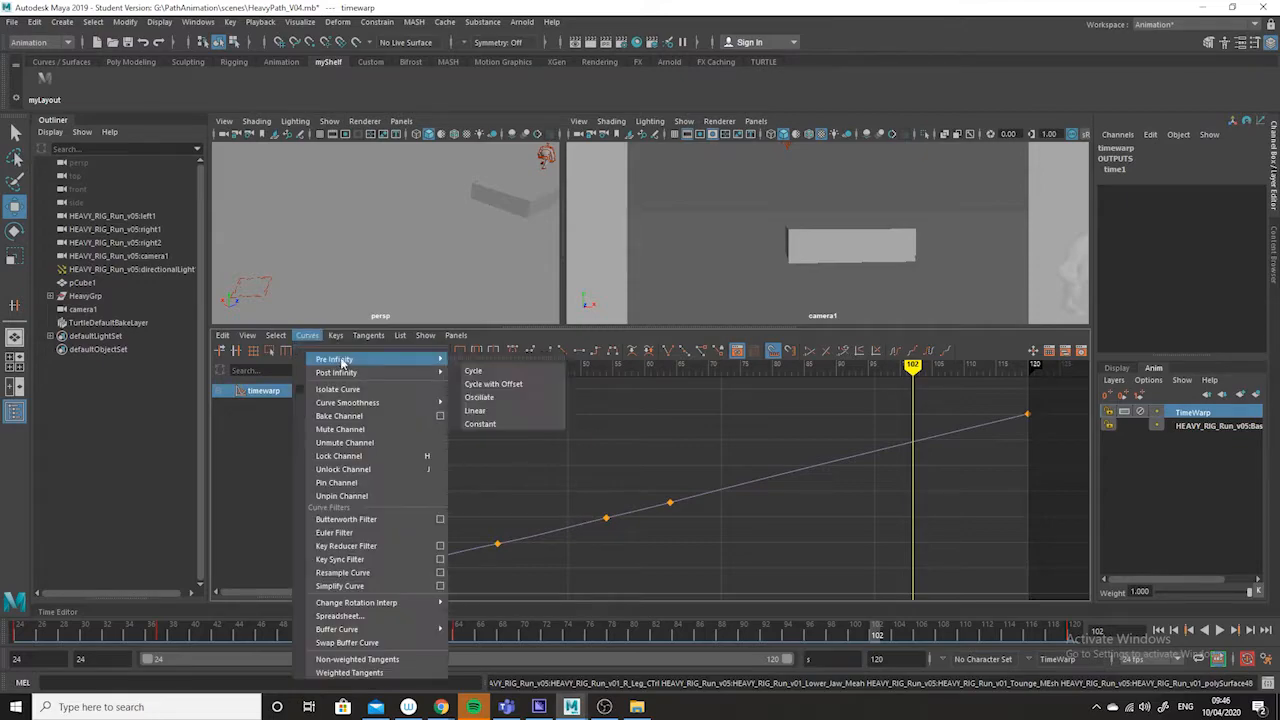
mouse_move(340, 339)
left_click(361, 361)
left_click_drag(746, 466, 695, 501)
middle_click(913, 442)
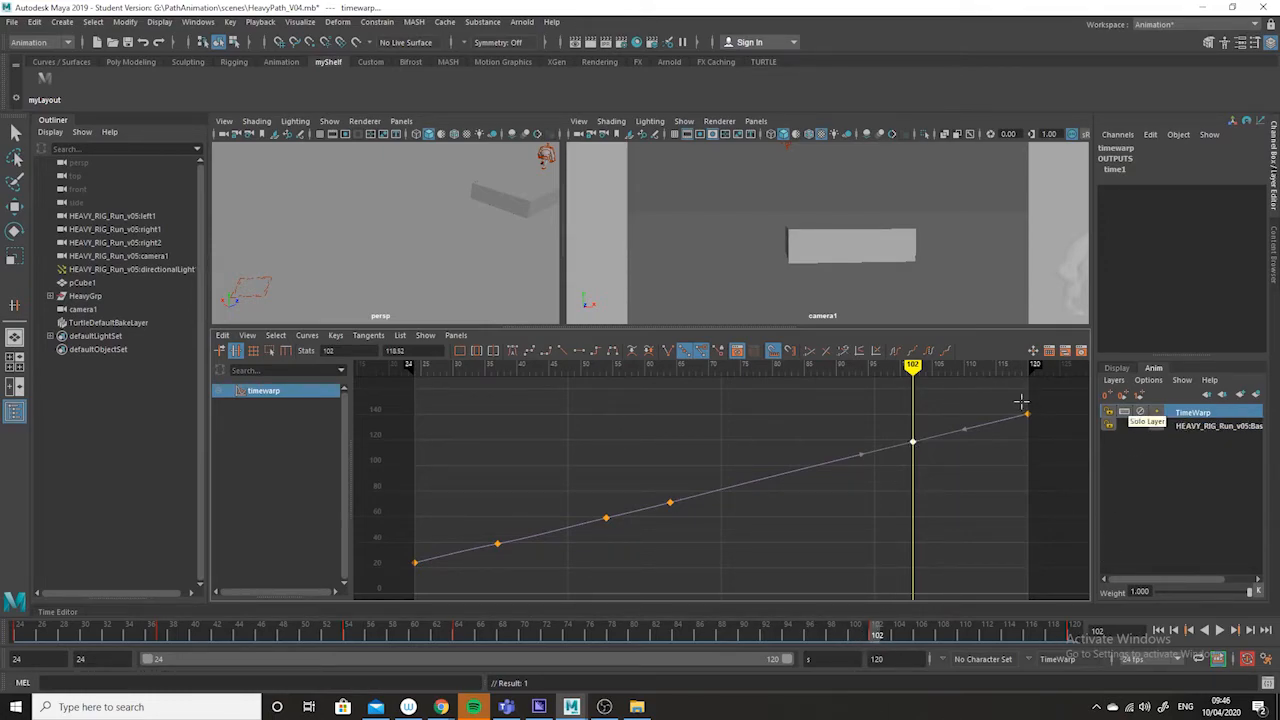
- Select the whole character rig at frame 24, bake its simulation, and scrub to frame 97 to check the motion
left_click_drag(515, 638, 18, 634)
left_click_drag(356, 180, 280, 270)
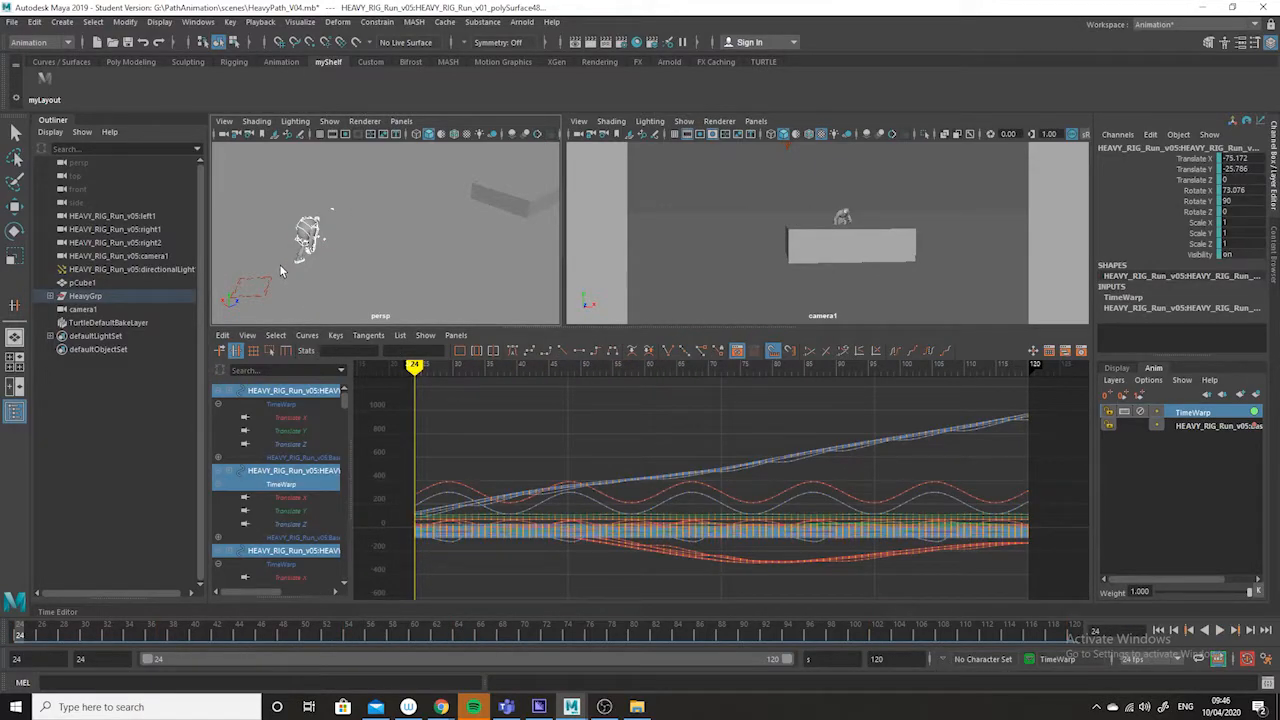
right_click(1200, 424)
left_click(1207, 80)
left_click(34, 21)
mouse_move(101, 148)
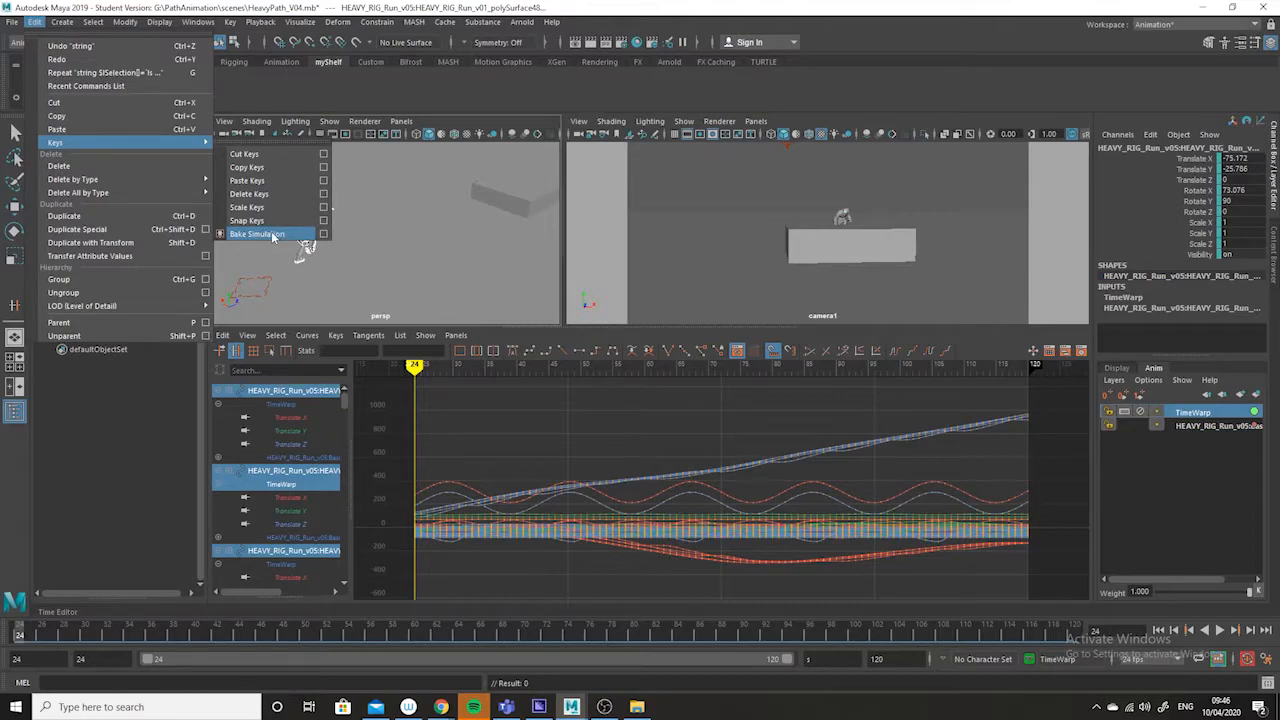
left_click(262, 234)
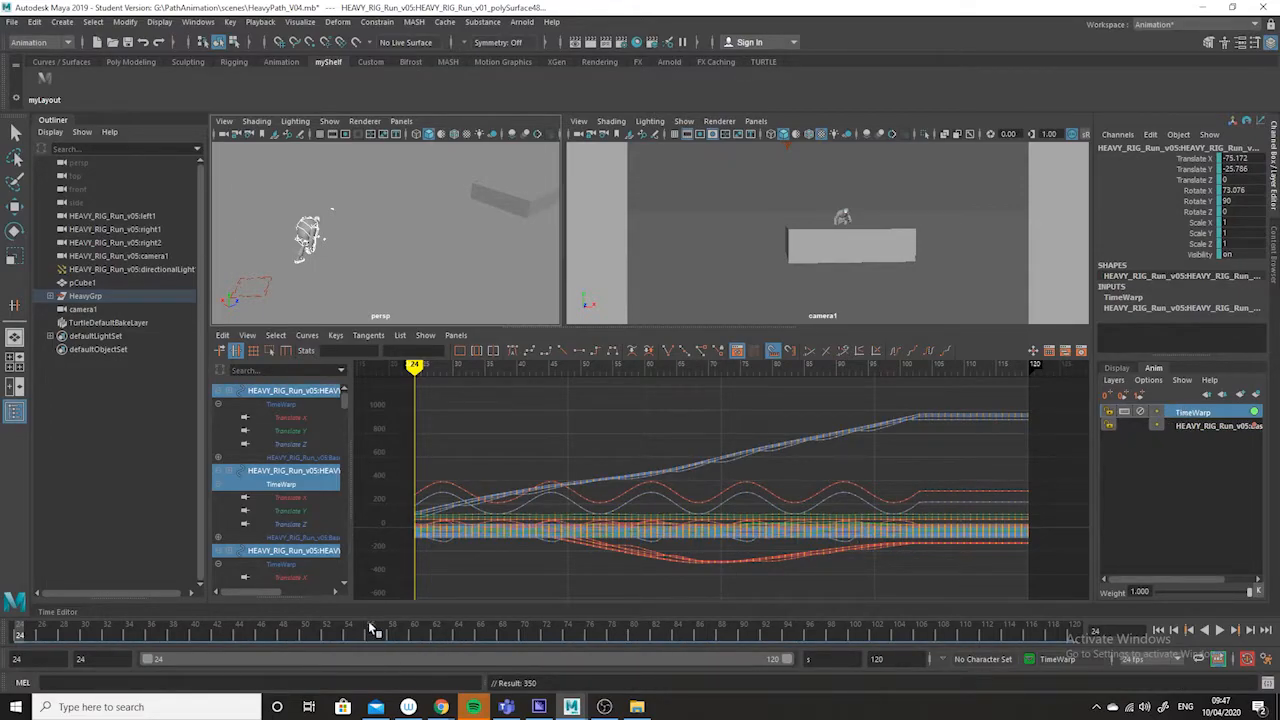
left_click_drag(22, 636, 821, 636)
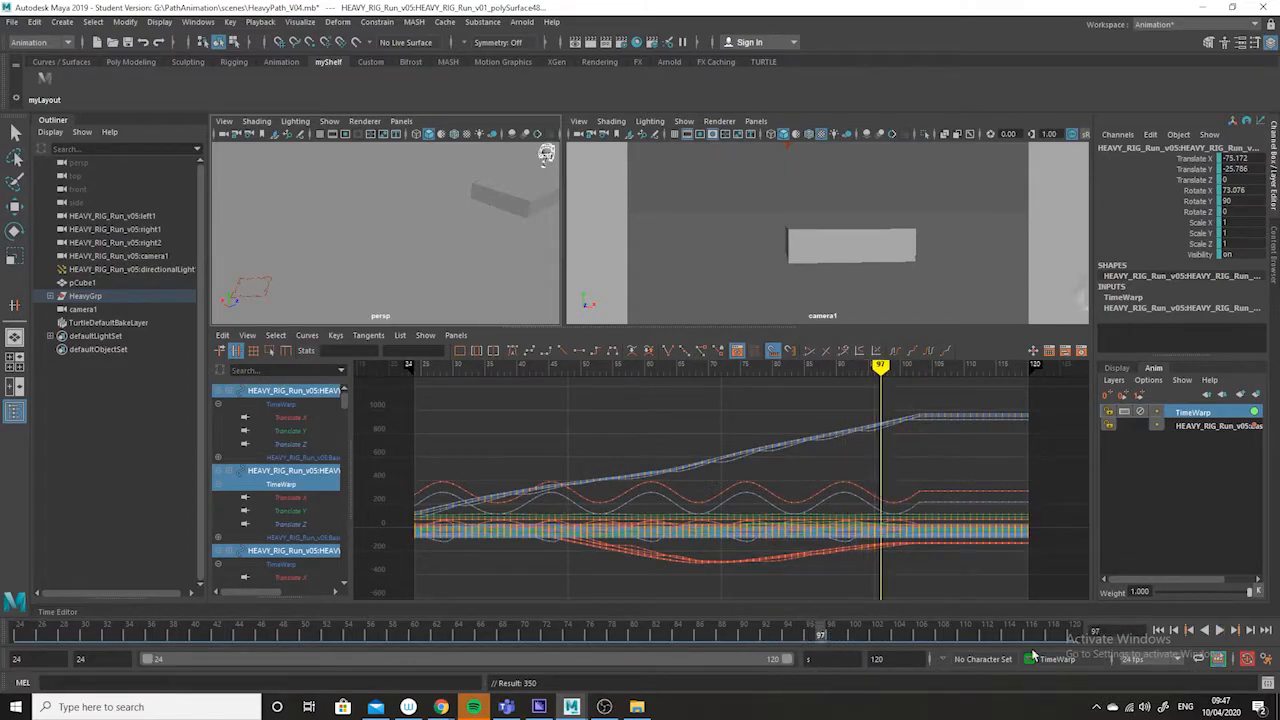
- Delete the TimeWarp animation layer and scrub the timeline to frame 92 to check the baked animation
right_click(1206, 414)
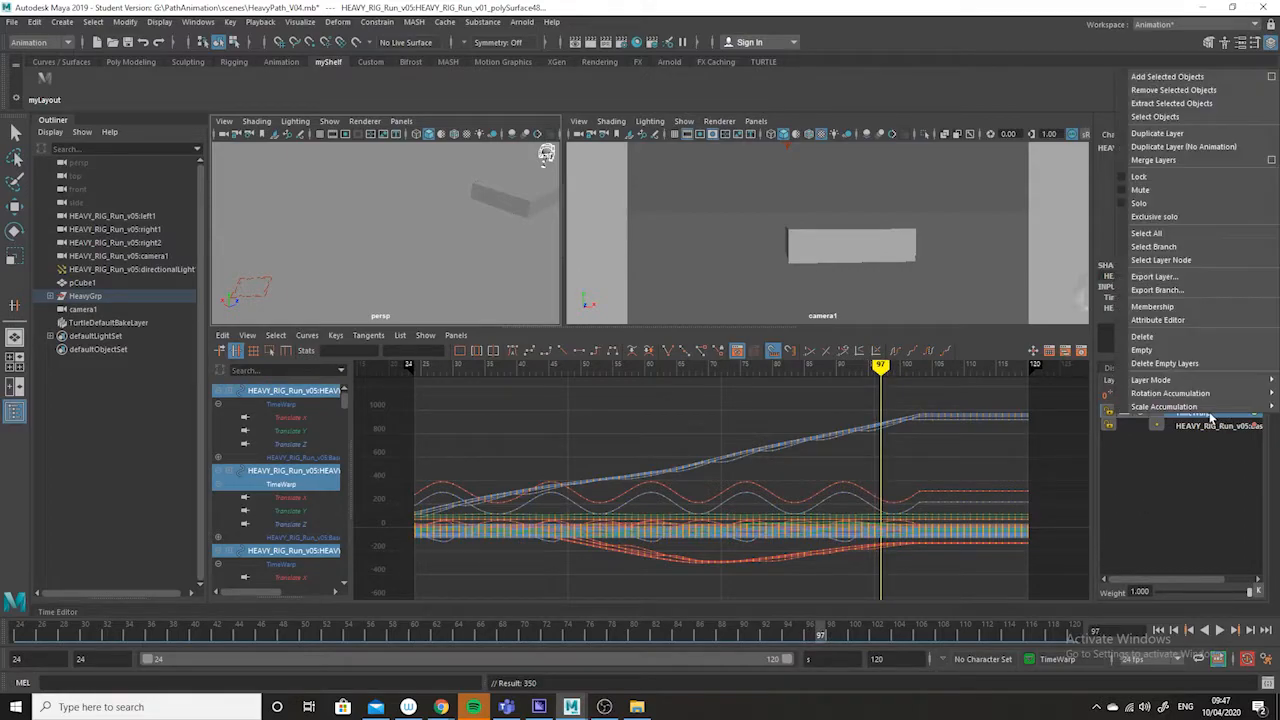
left_click(1197, 348)
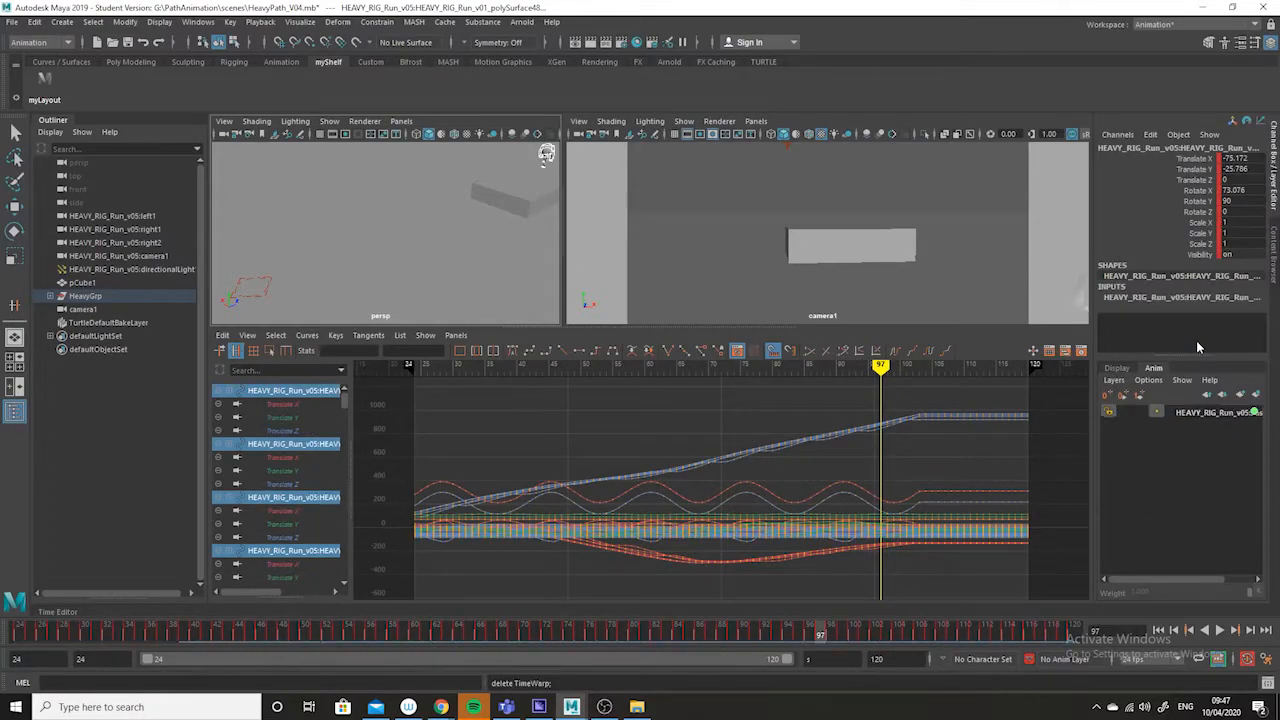
left_click_drag(808, 636, 268, 632)
left_click_drag(681, 633, 765, 633)
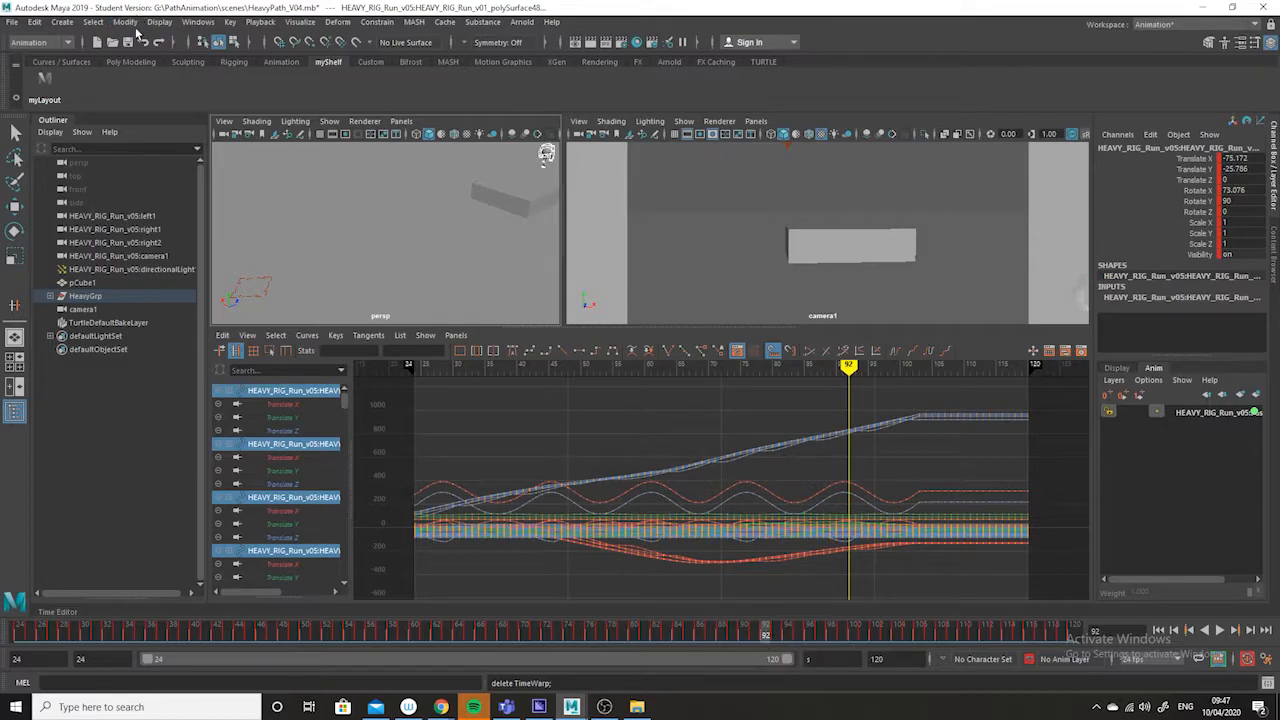
- Delete the scene time warp
left_click(196, 20)
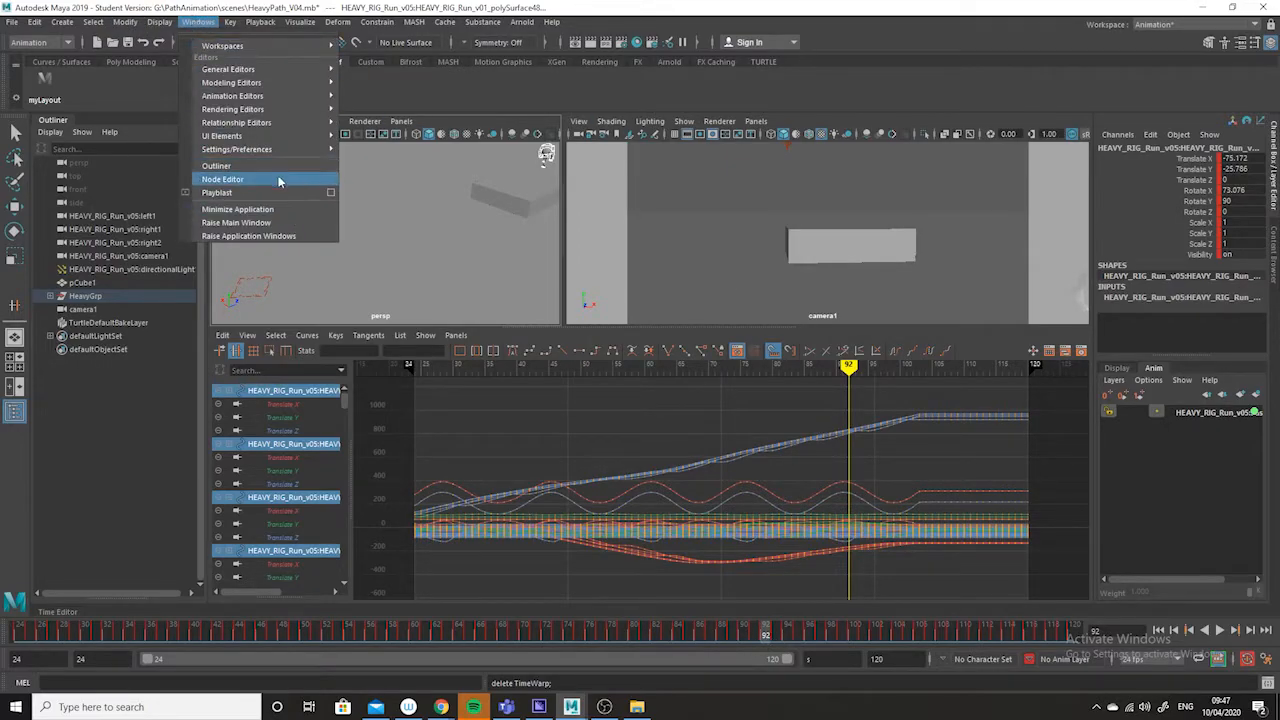
mouse_move(265, 155)
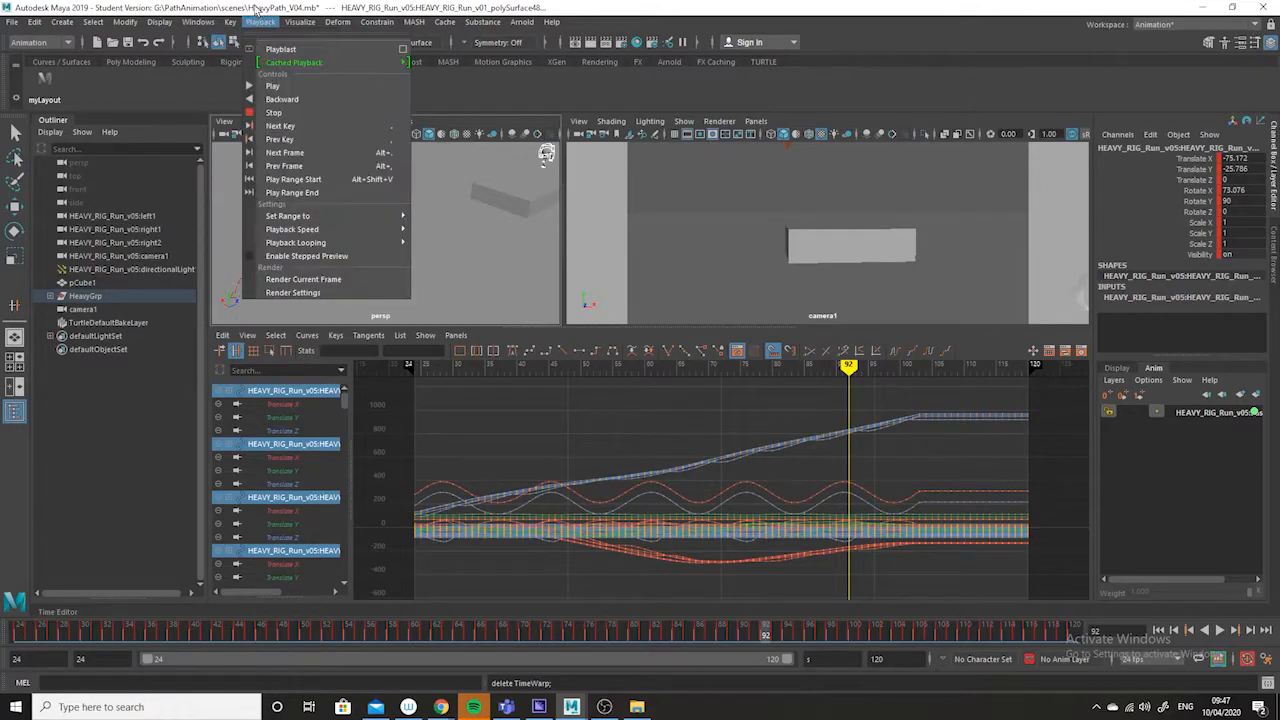
mouse_move(230, 21)
mouse_move(308, 469)
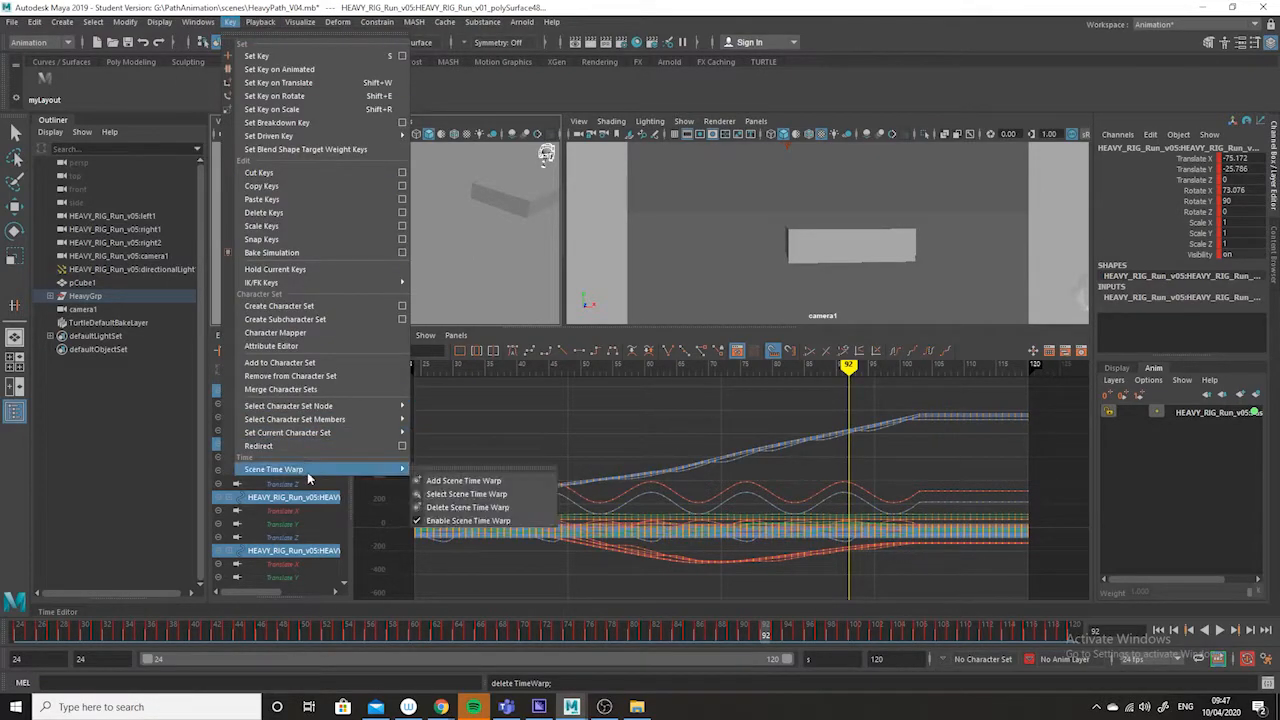
left_click(463, 508)
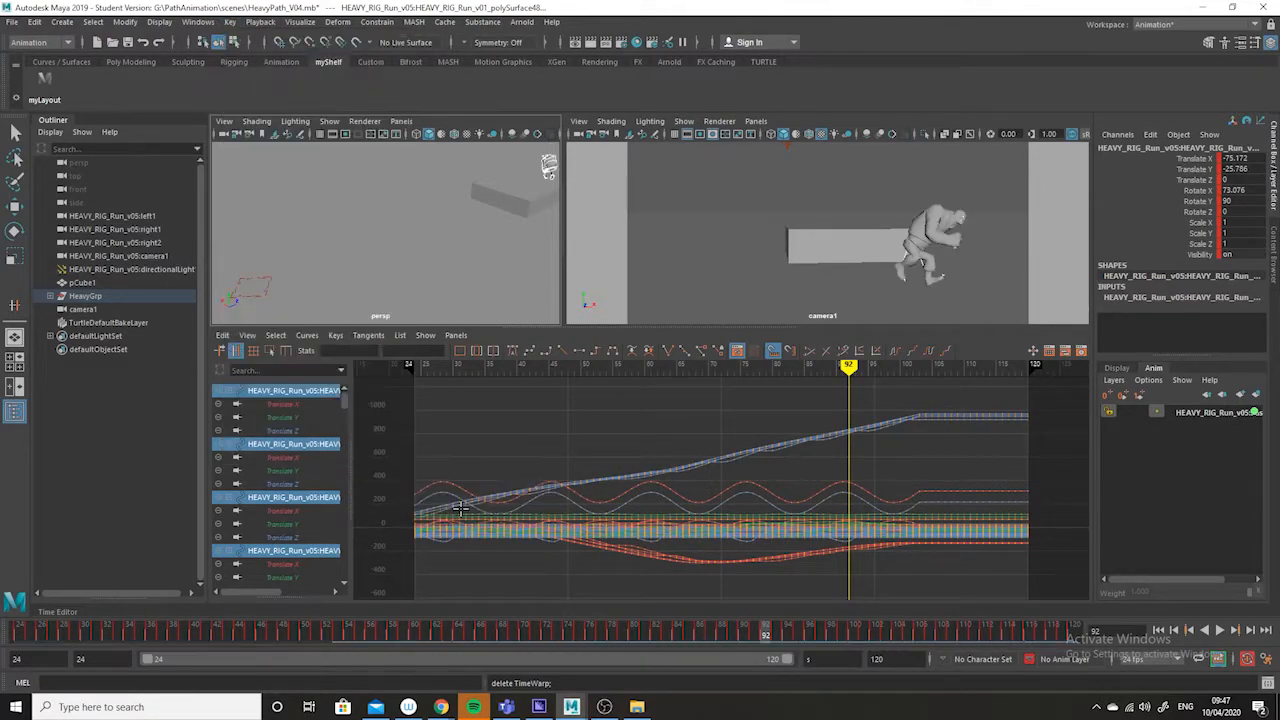
- Scrub to where the character leaves the camera view and set both the playback and animation end to frame 105
left_click_drag(766, 631, 882, 636)
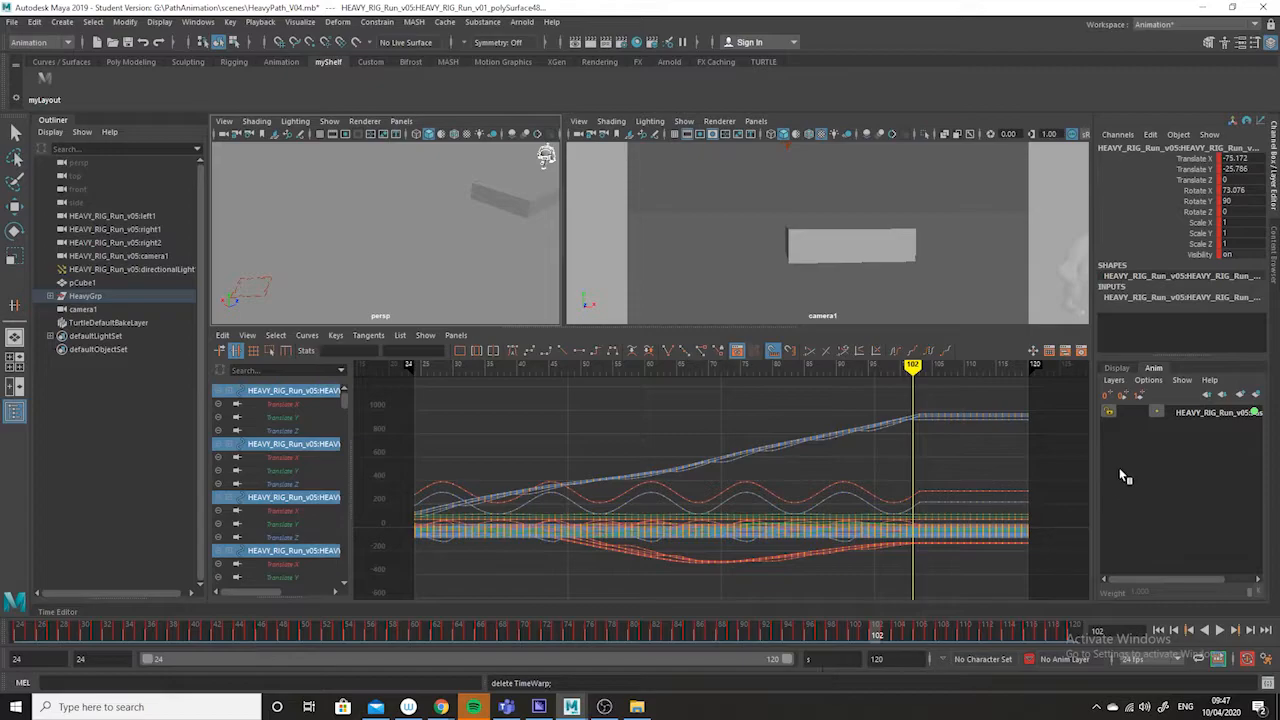
left_click(890, 636)
left_click_drag(890, 636, 910, 636)
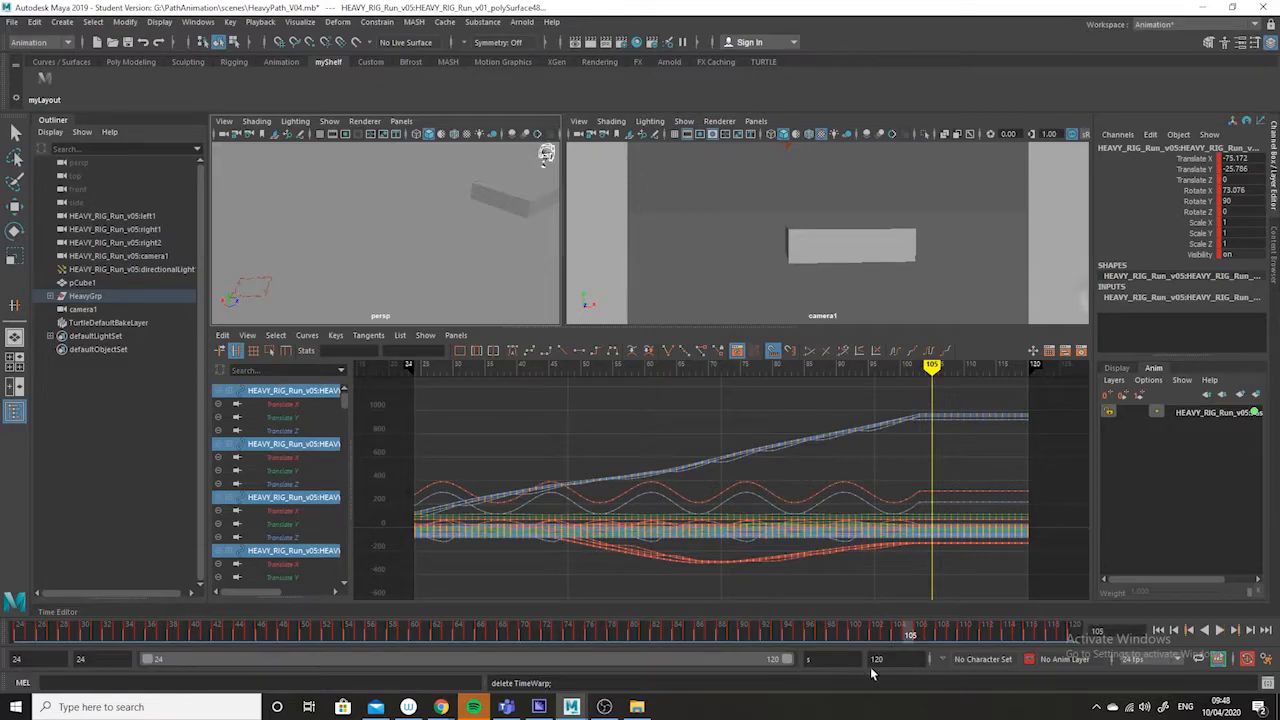
type("105")
key("Return")
left_click_drag(896, 658, 838, 648)
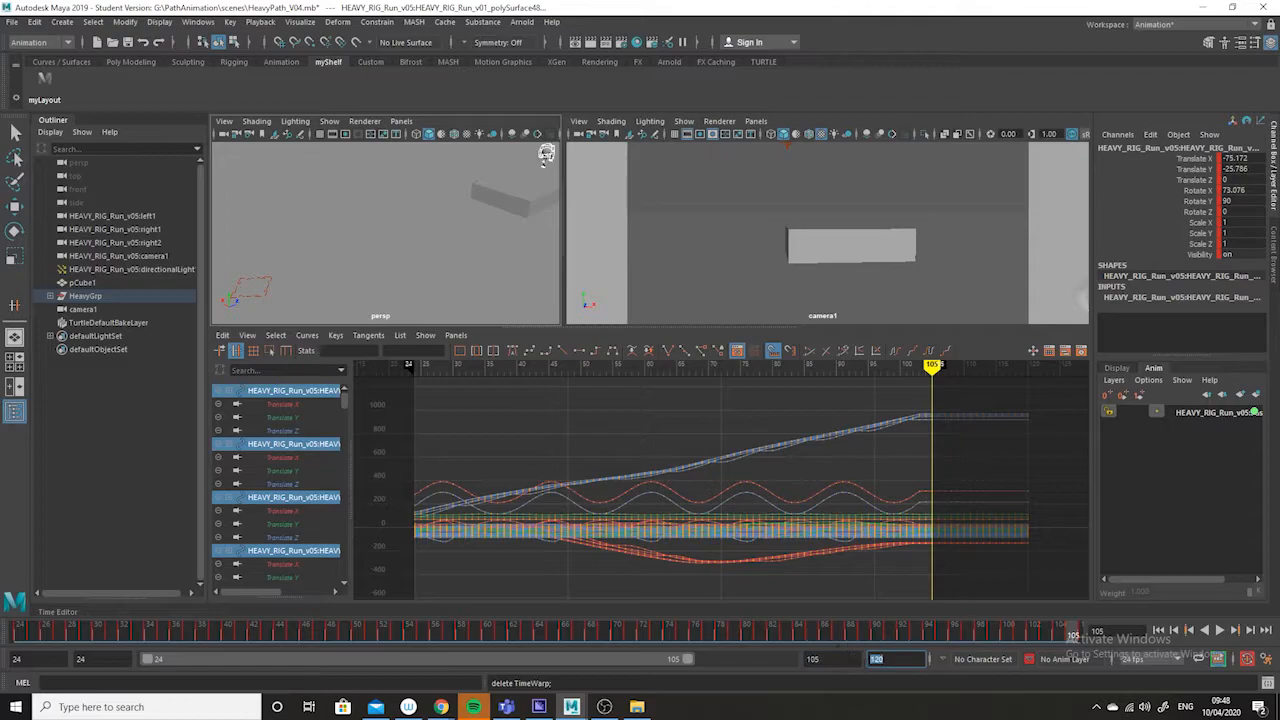
type("105")
key("Return")
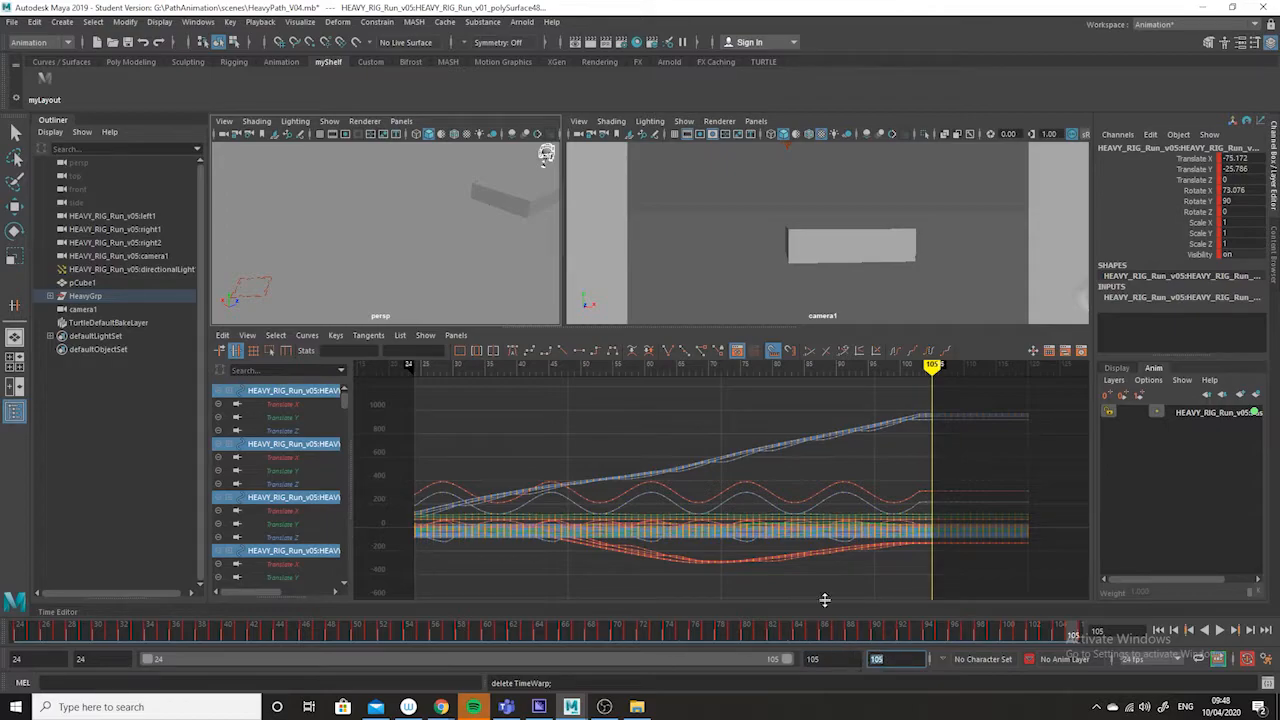
- Maximize the camera1 view, select the base animation layer, and play the animation from frame 24
key("alt+v")
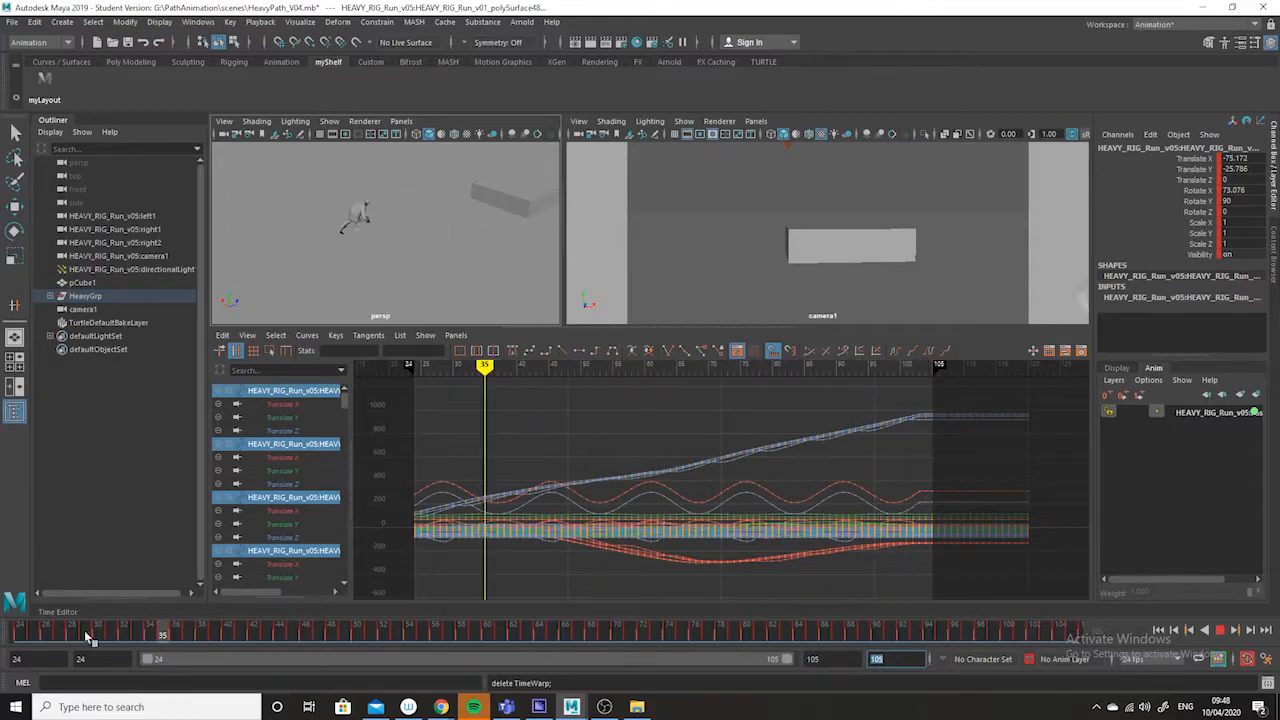
left_click(22, 632)
left_click(670, 225)
key("space")
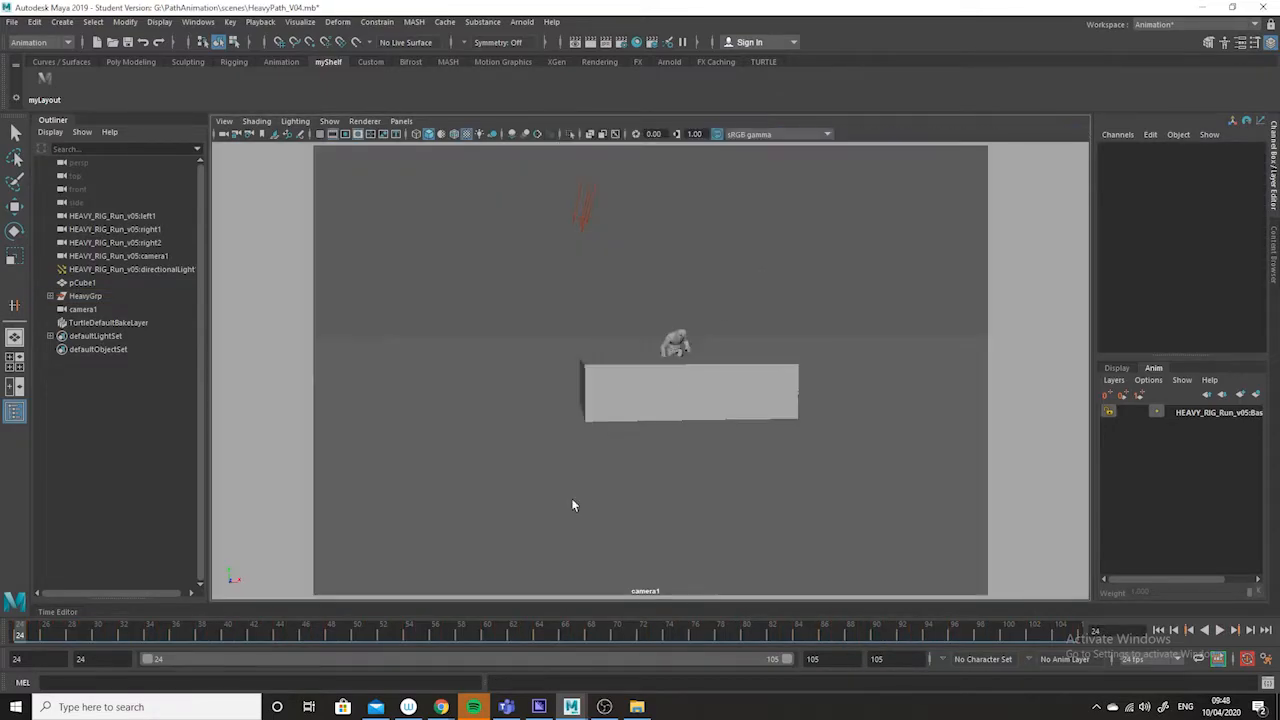
left_click(1191, 414)
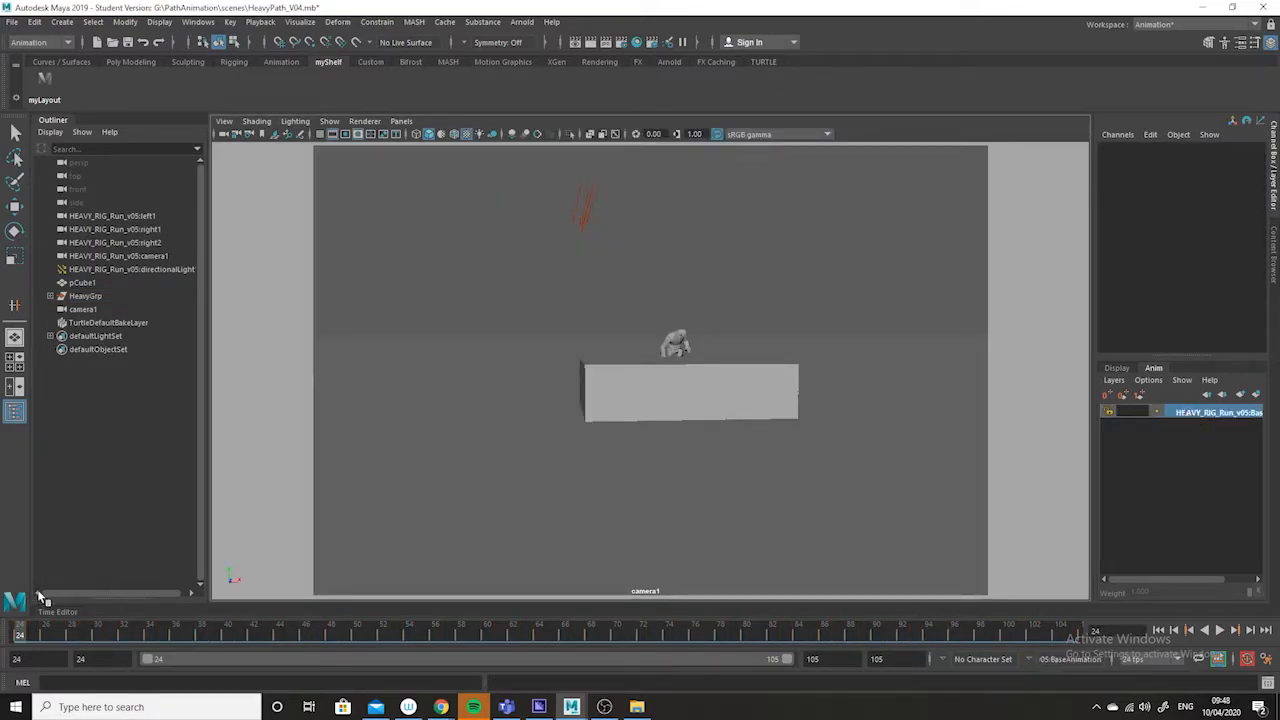
mouse_move(45, 630)
left_mouse_down()
mouse_move(1040, 680)
mouse_move(371, 603)
mouse_move(20, 632)
left_mouse_up()
left_click(1219, 630)
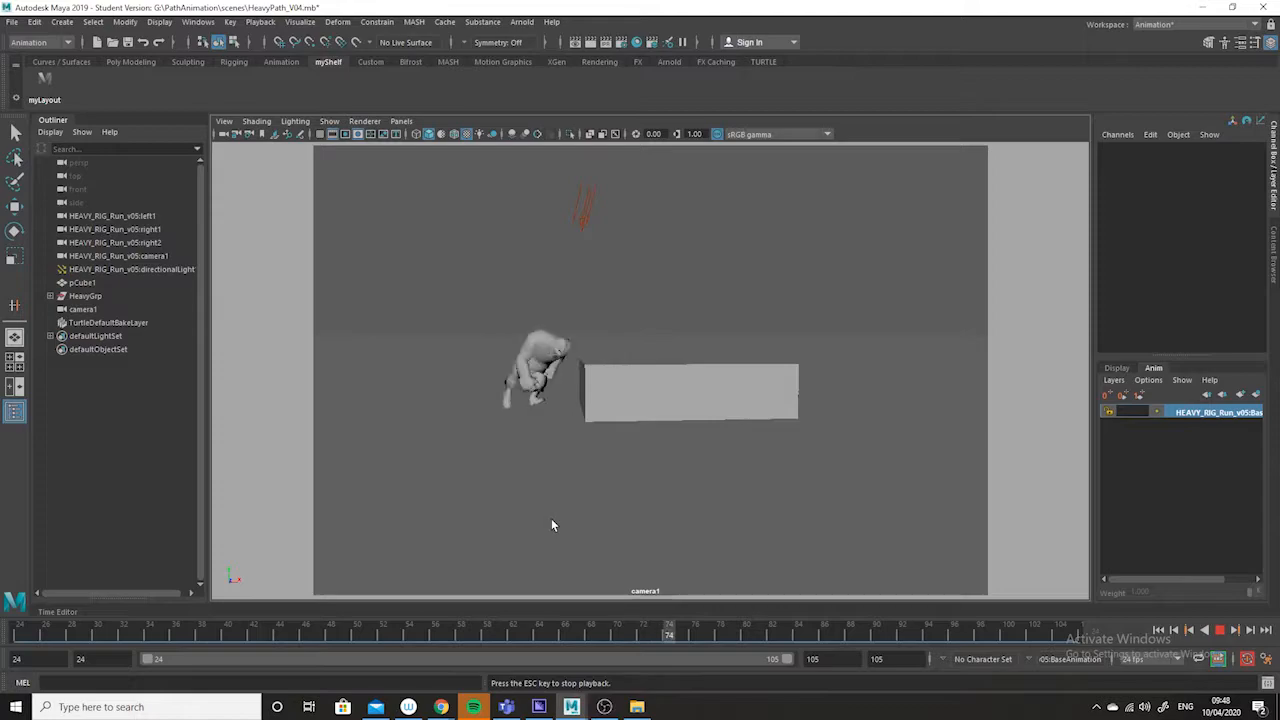
left_click(1220, 636)
- Replay the baked run from frame 24 and scrub to frame 70 to examine the character's motion
left_click_drag(532, 634, 20, 634)
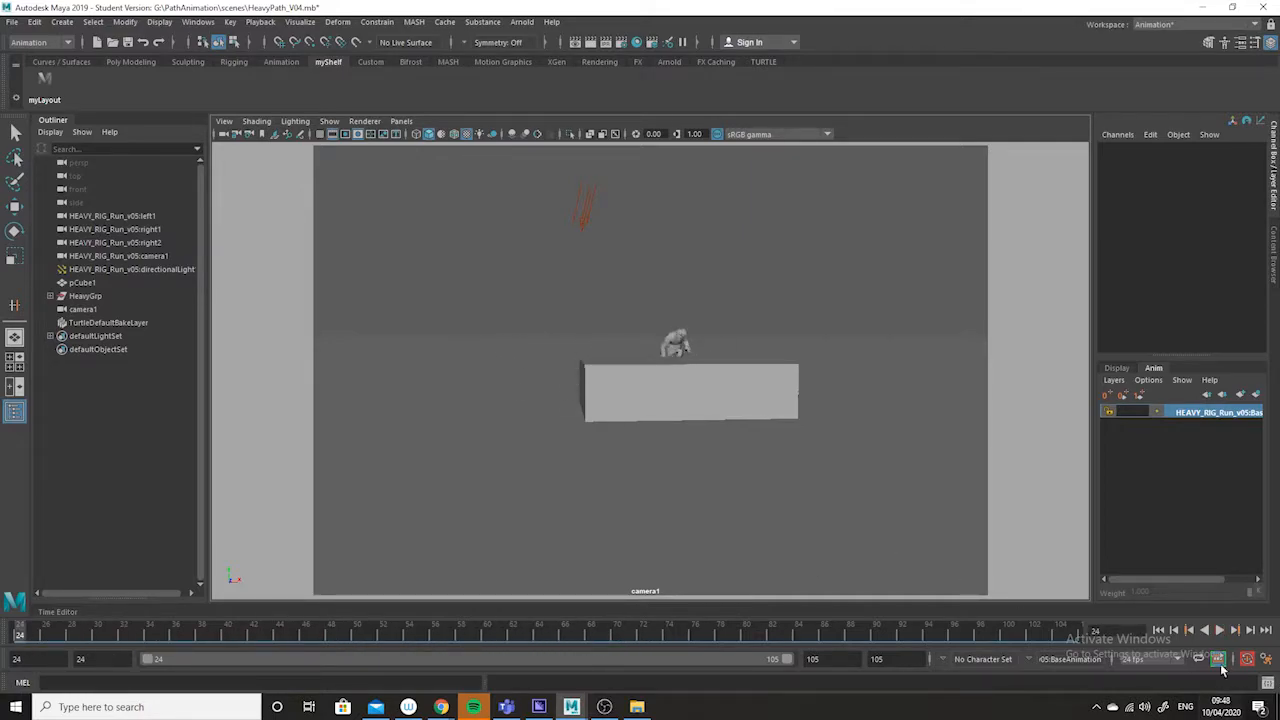
left_click(1219, 630)
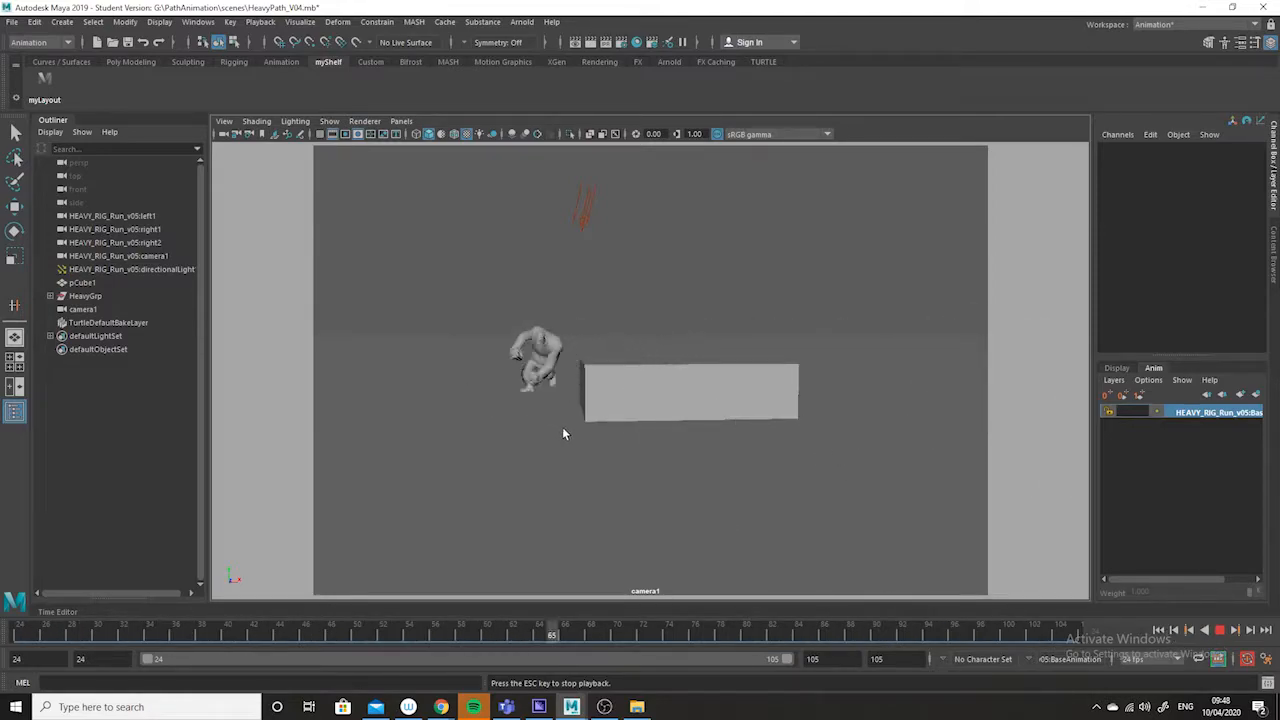
key("Escape")
left_click_drag(893, 638, 615, 627)
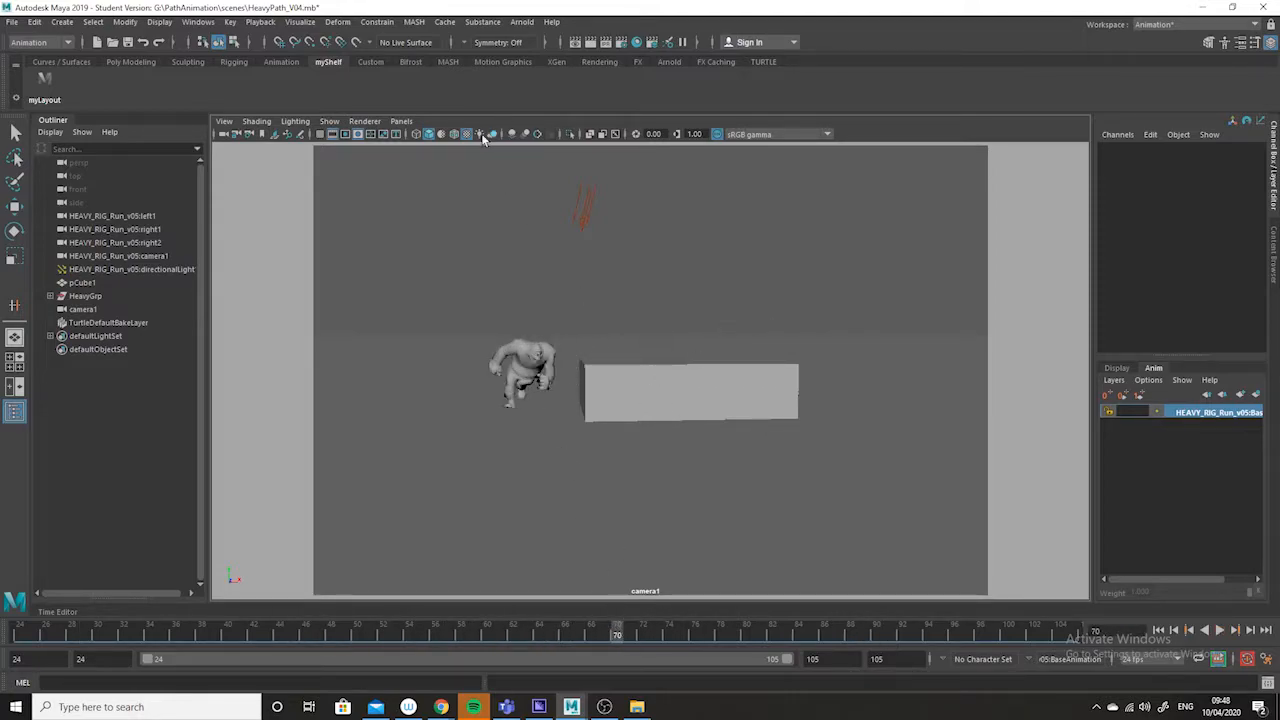
- Restore the layout with perspective, camera1 and Graph Editor, and inspect the character in perspective between frames 63 and 70
left_click(401, 121)
left_click(811, 283)
right_click_drag(429, 261, 417, 246, "alt")
middle_click_drag(498, 244, 395, 250, "alt")
right_click_drag(395, 250, 482, 350, "alt")
left_click_drag(444, 254, 396, 236, "alt")
right_click_drag(396, 236, 450, 248, "alt")
left_click_drag(440, 286, 395, 290, "alt")
left_click_drag(606, 627, 528, 636)
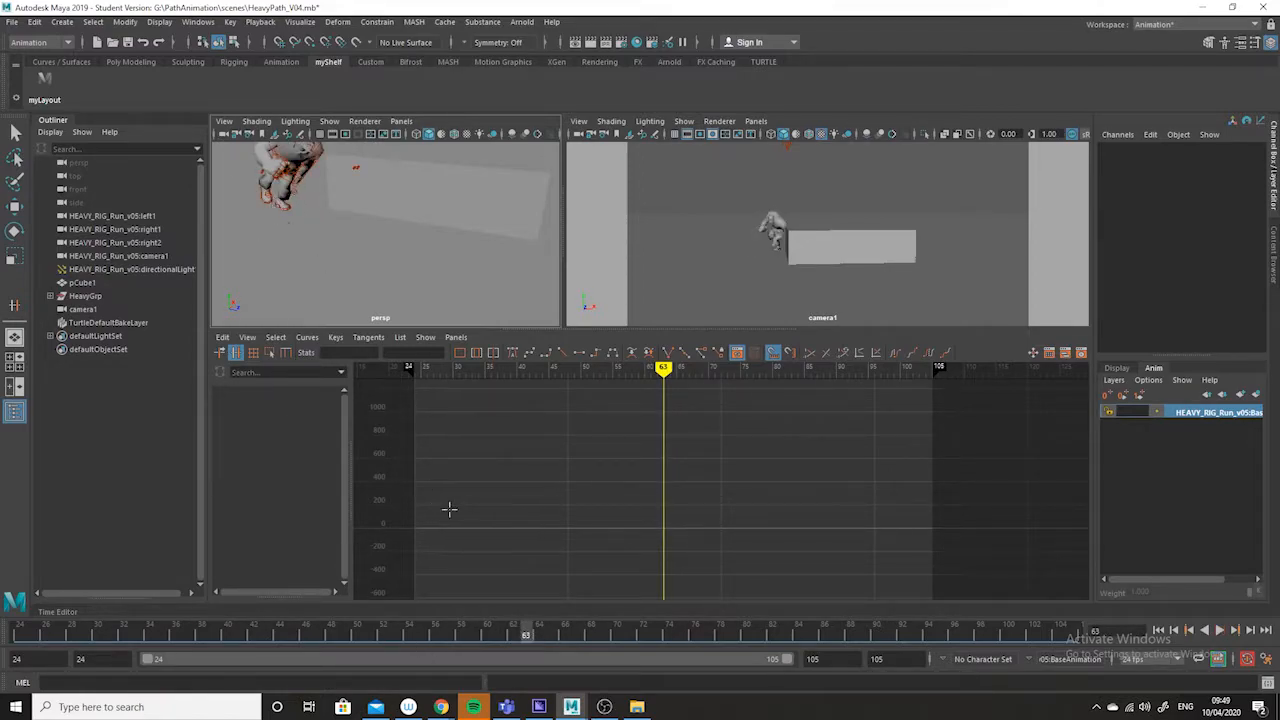
left_click_drag(532, 632, 621, 638)
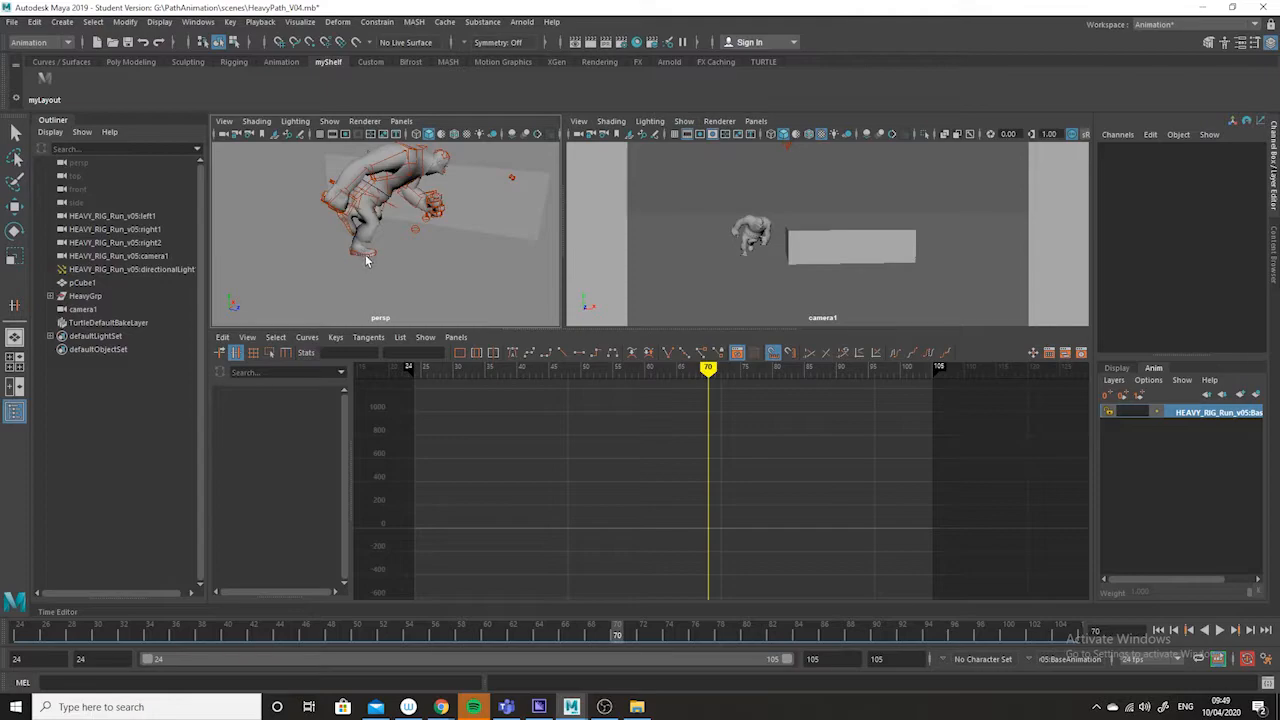
- Select the right leg control and examine its Translate Z curve around frame 70 in the Graph Editor
left_click(366, 258)
left_click(716, 466)
key("f")
middle_click_drag(740, 520, 719, 582, "alt")
right_click_drag(719, 582, 717, 549, "alt+shift")
middle_click_drag(721, 560, 720, 537, "alt")
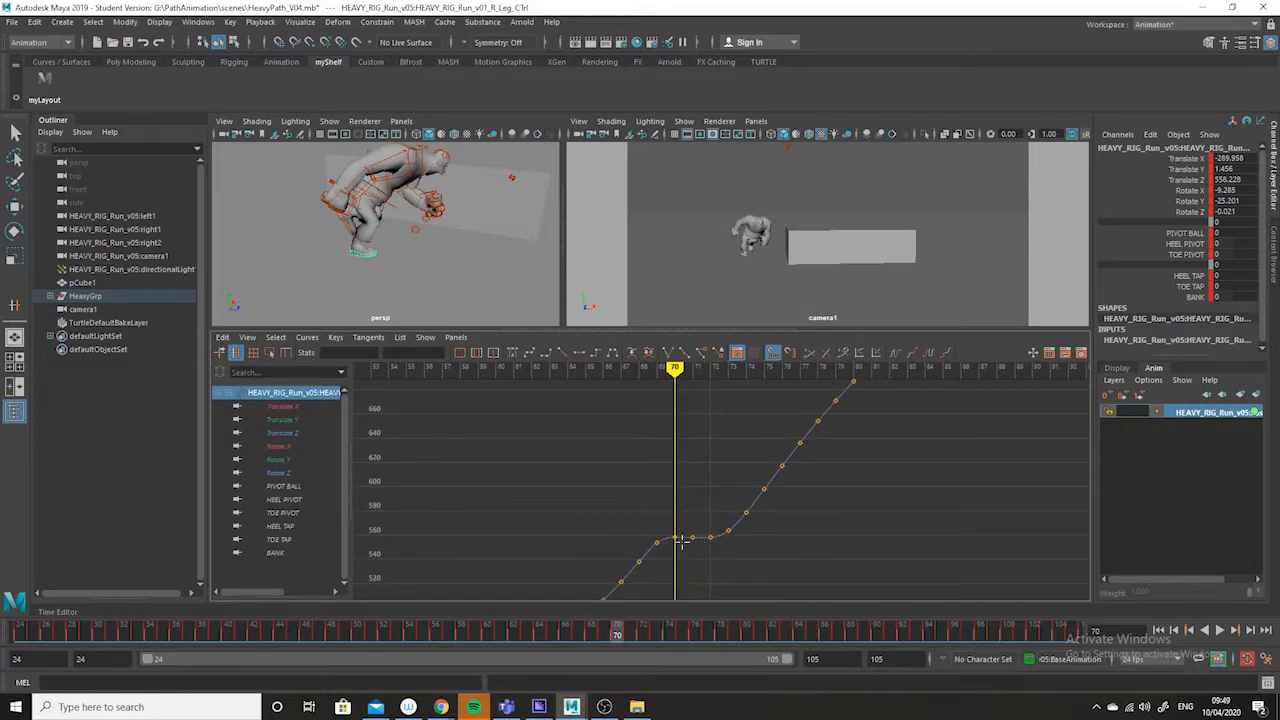
right_click_drag(708, 562, 711, 545, "alt+shift")
middle_click_drag(710, 541, 689, 486, "alt")
right_click_drag(677, 575, 717, 576, "alt+shift")
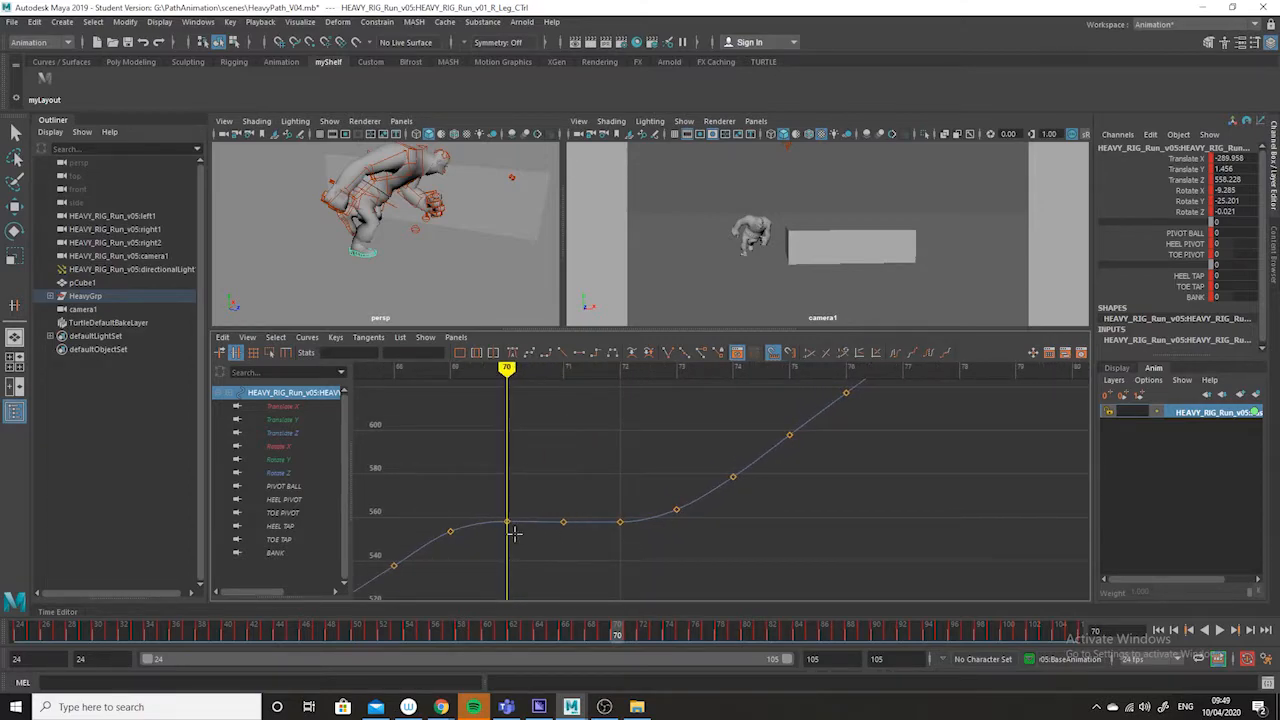
- Isolate the right leg control's Translate X curve and examine its keys around frame 70
left_click(288, 406)
middle_click_drag(677, 563, 698, 521, "alt")
right_click_drag(700, 522, 705, 560, "alt+shift")
middle_click_drag(700, 518, 768, 417, "alt")
right_click_drag(730, 502, 738, 572, "alt+shift")
middle_click_drag(683, 482, 713, 554, "alt")
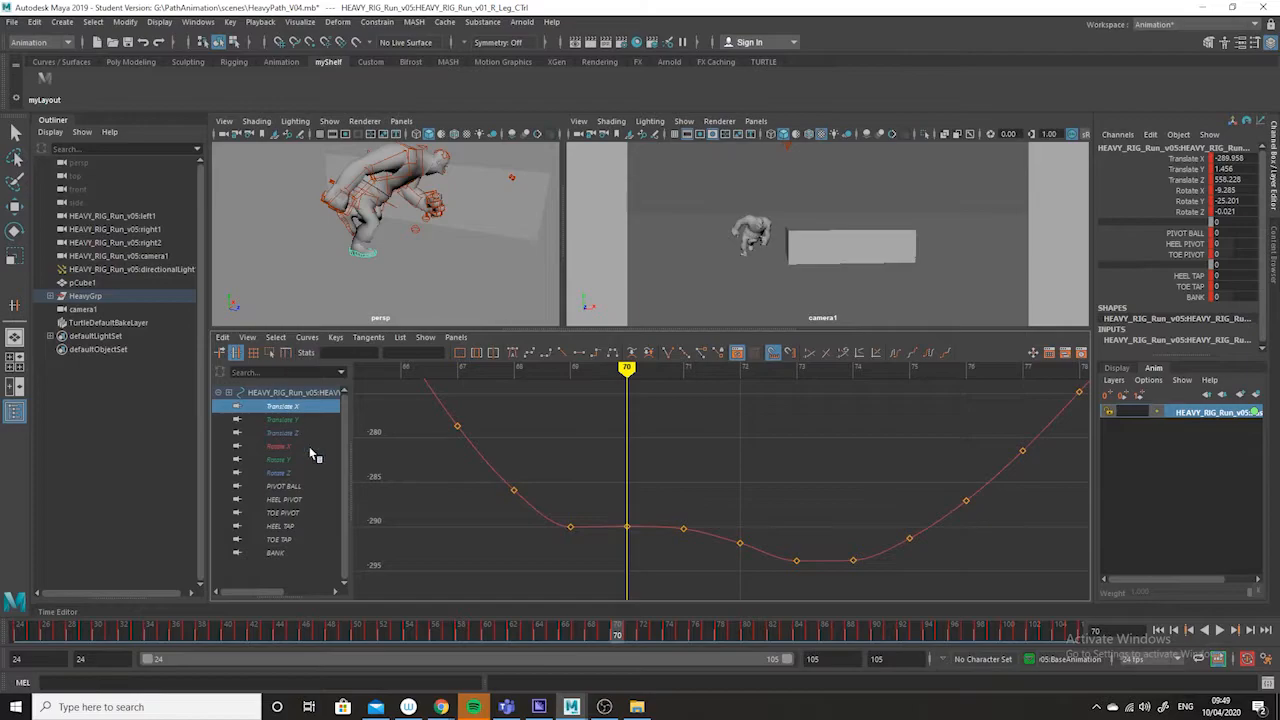
- Isolate the right leg control's Translate Y curve and lower its key at frame 70 to about 0.023
left_click(291, 421)
key("f")
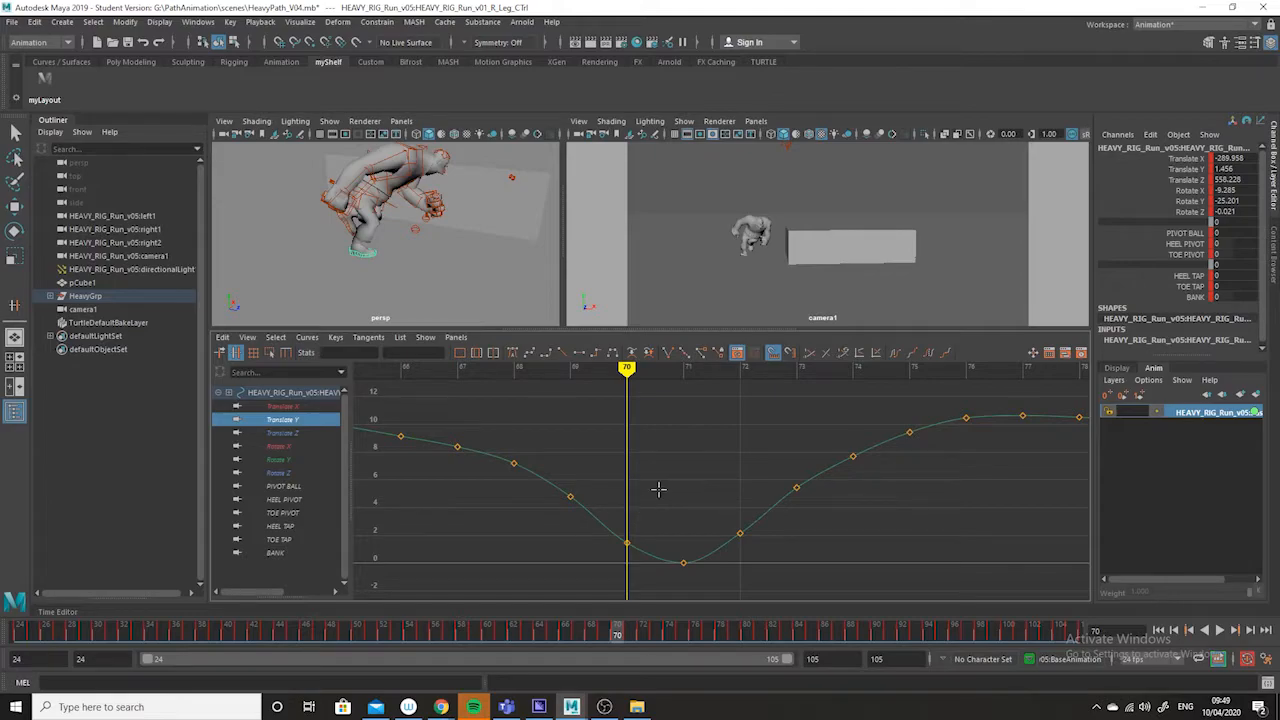
left_click_drag(655, 493, 611, 560)
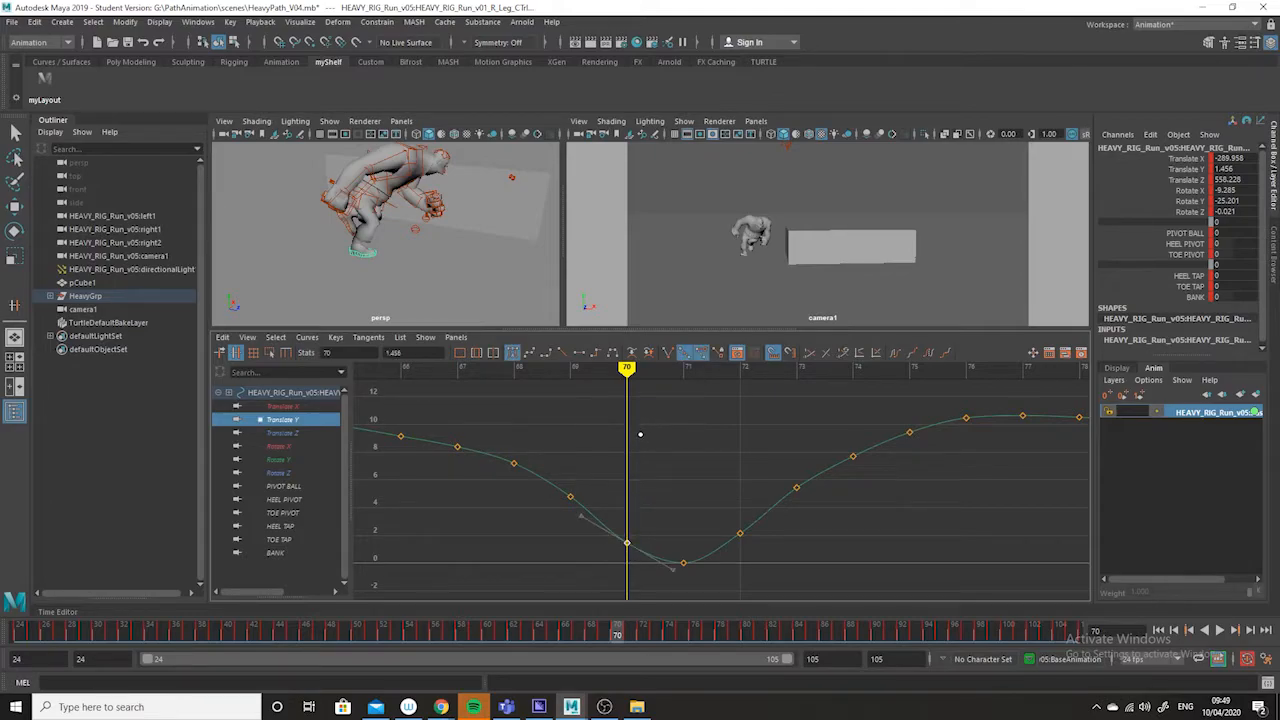
key("w")
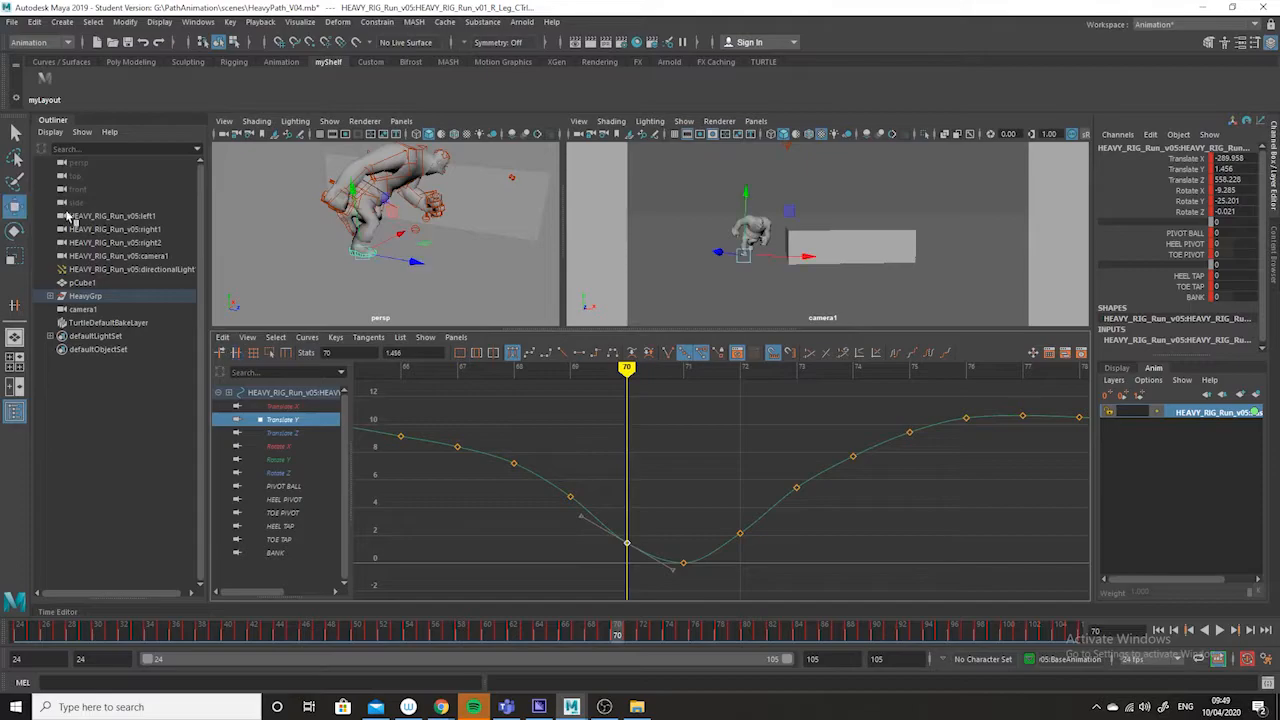
middle_click_drag(631, 479, 626, 496)
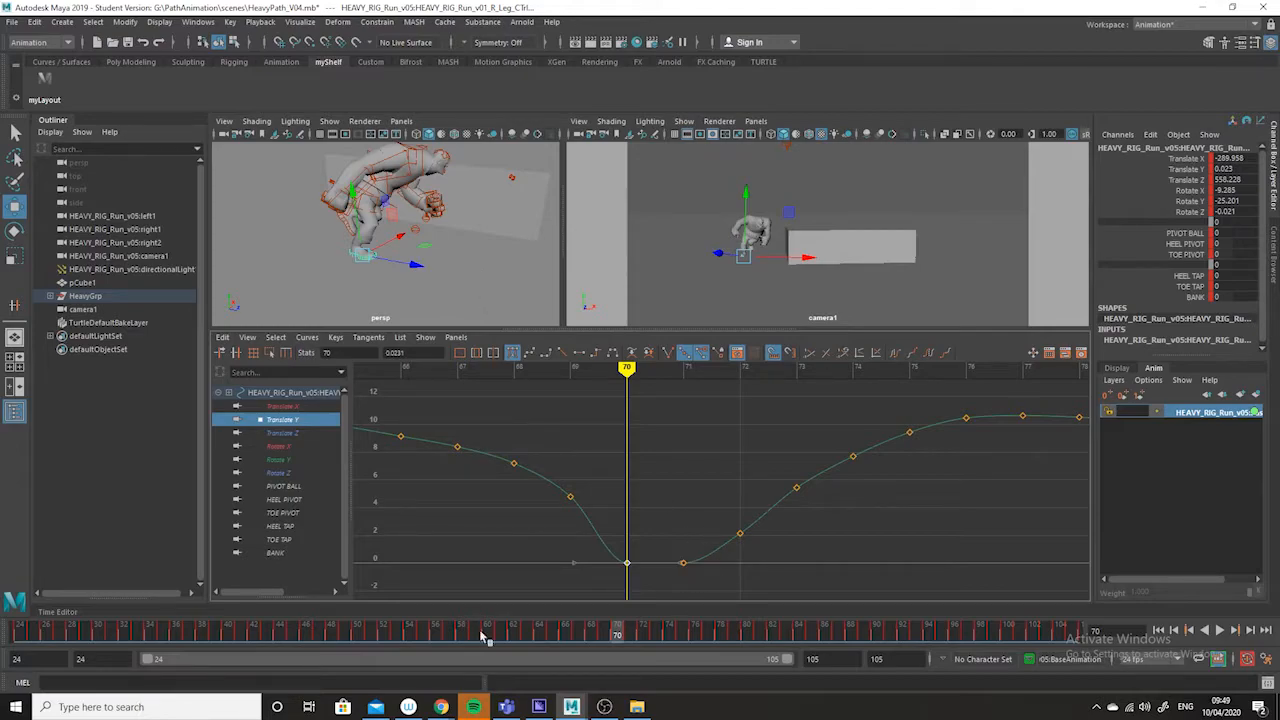
- Scrub between frames 70 and 71 with a close view of the right foot to check its ground contact
left_click_drag(612, 645, 635, 629)
right_click_drag(465, 277, 514, 308, "alt")
middle_click_drag(477, 276, 520, 228, "alt")
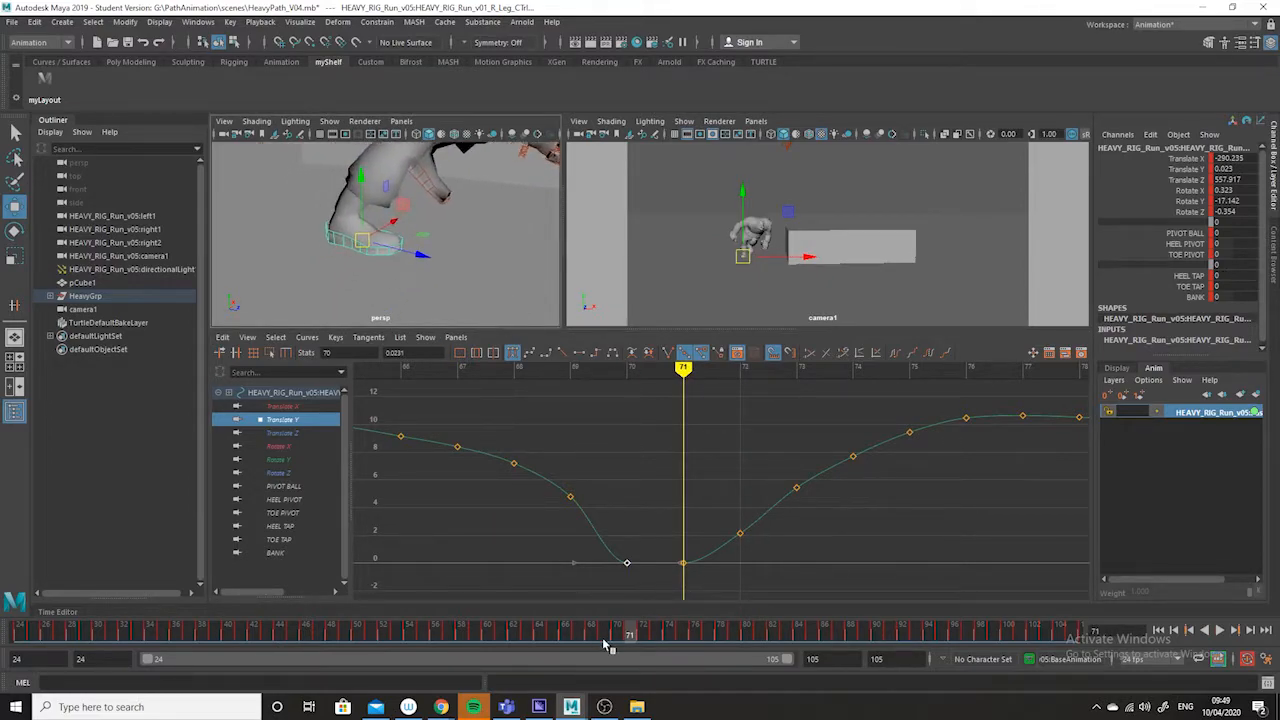
mouse_move(631, 634)
left_mouse_down()
mouse_move(620, 634)
mouse_move(645, 630)
mouse_move(620, 633)
left_mouse_up()
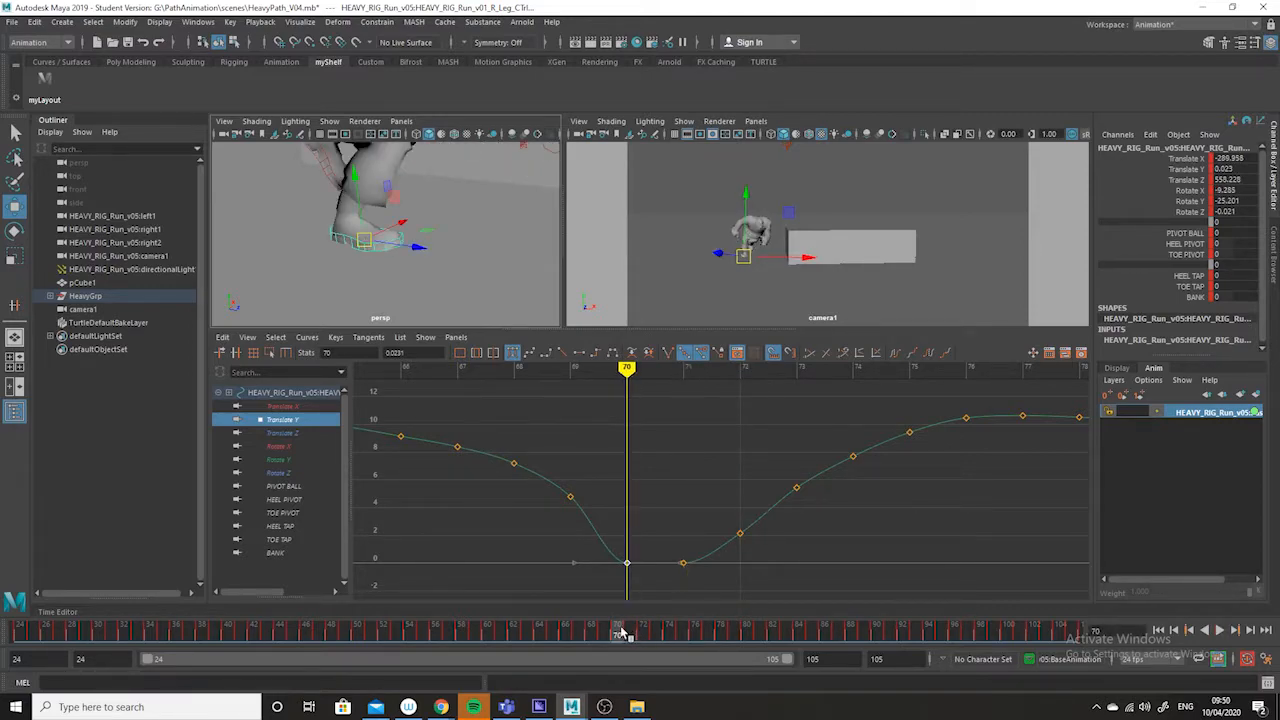
- Raise the right leg control's Translate Y key at frame 70 to about 0.896 and scrub past it to check the foot
left_click(626, 563)
middle_click_drag(627, 563, 627, 562)
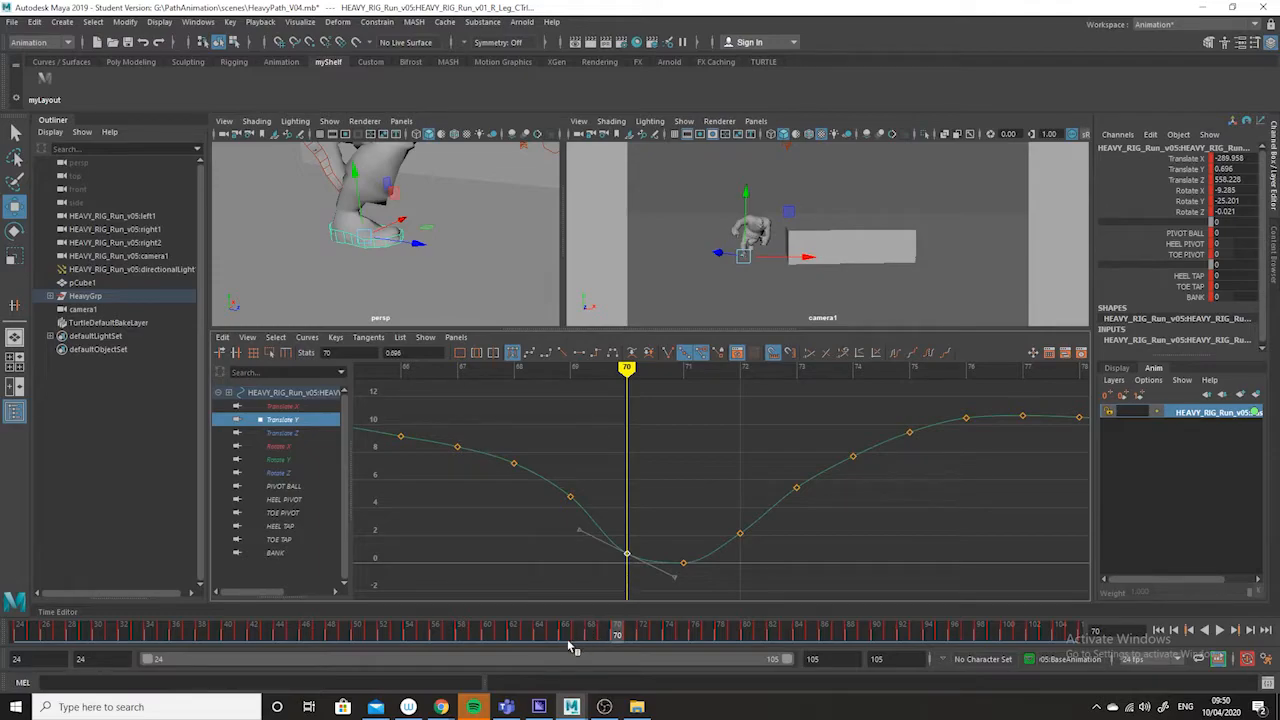
left_click_drag(623, 634, 655, 627)
- Widen the perspective view and scrub on to frame 78, following the feet closely to find the left foot's ground contact
left_click_drag(528, 206, 437, 265, "alt")
left_click_drag(660, 636, 682, 634)
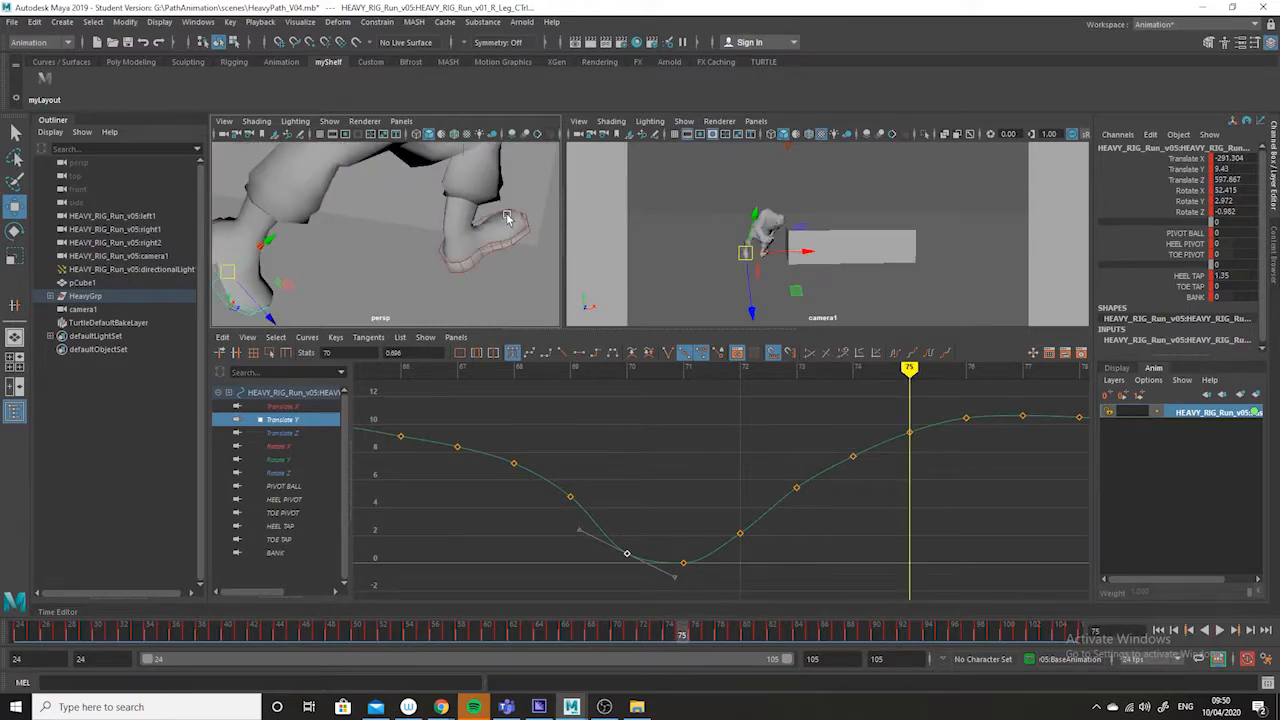
left_click_drag(566, 260, 716, 264)
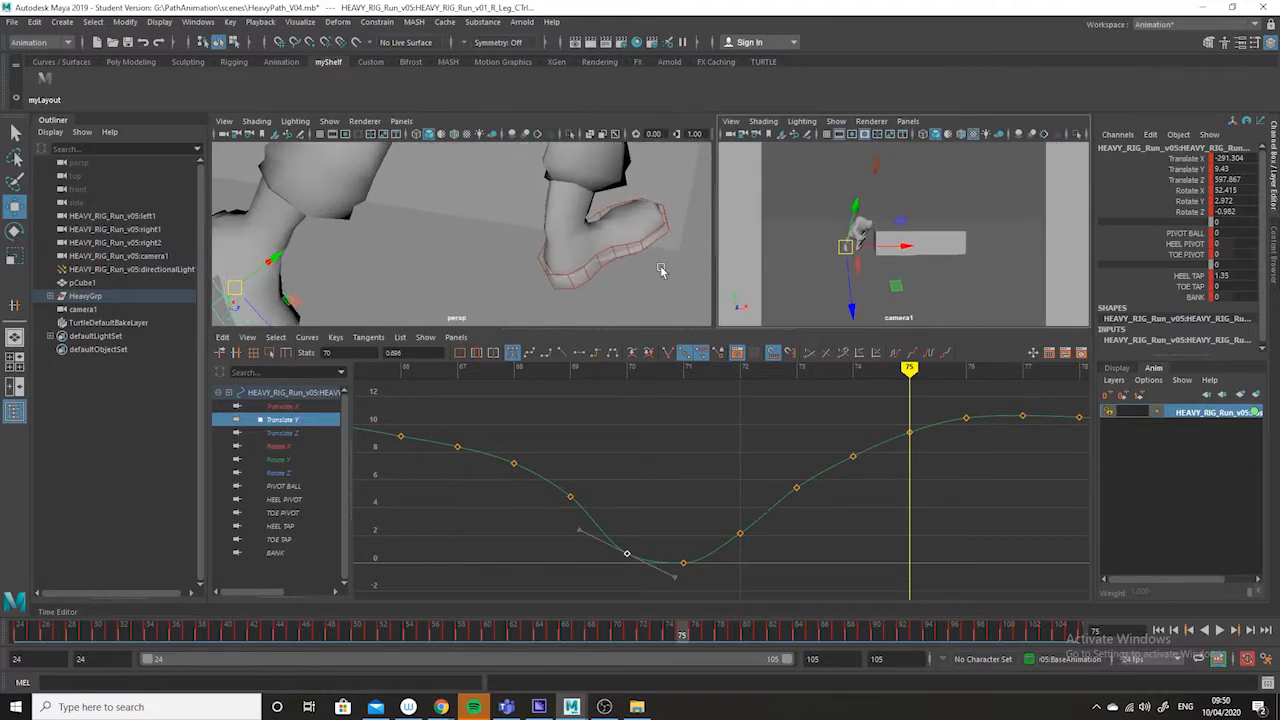
middle_click_drag(663, 271, 626, 260, "alt")
right_click_drag(626, 260, 583, 258, "alt")
left_click_drag(686, 634, 722, 638)
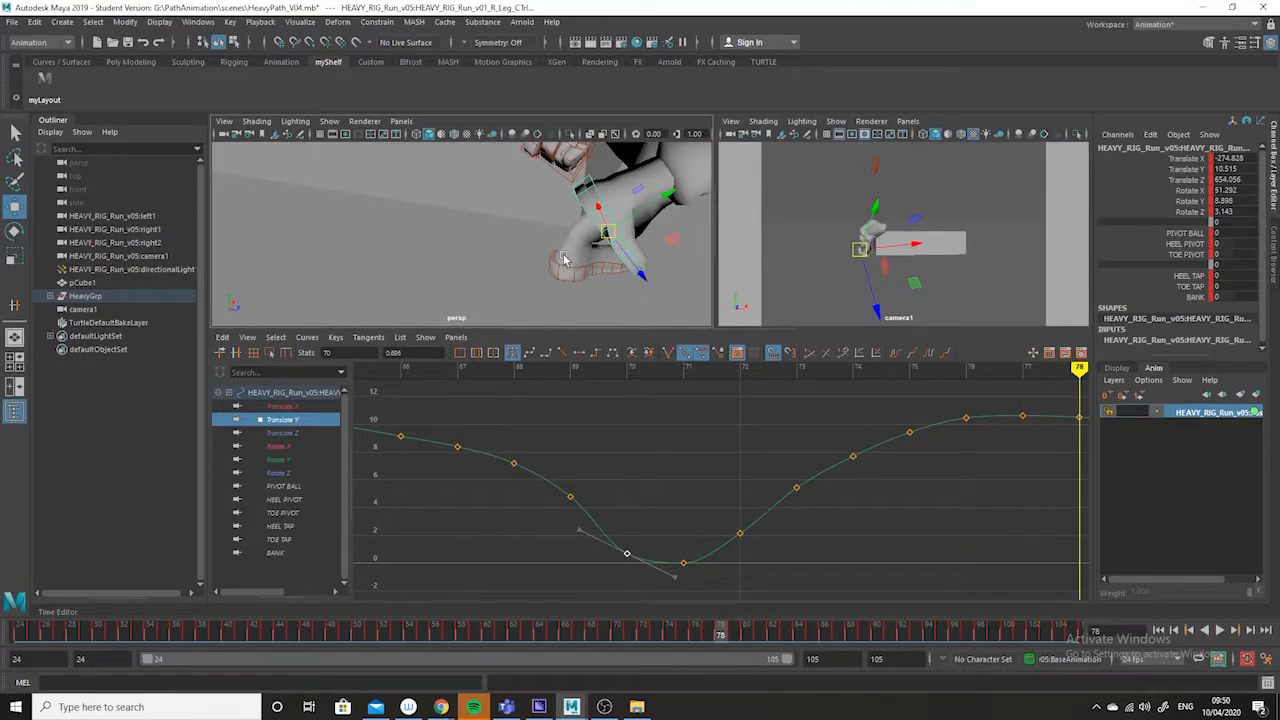
- Select the left leg control and isolate its Translate Z curve around frame 78 in the Graph Editor
left_click(558, 265)
left_click(294, 433)
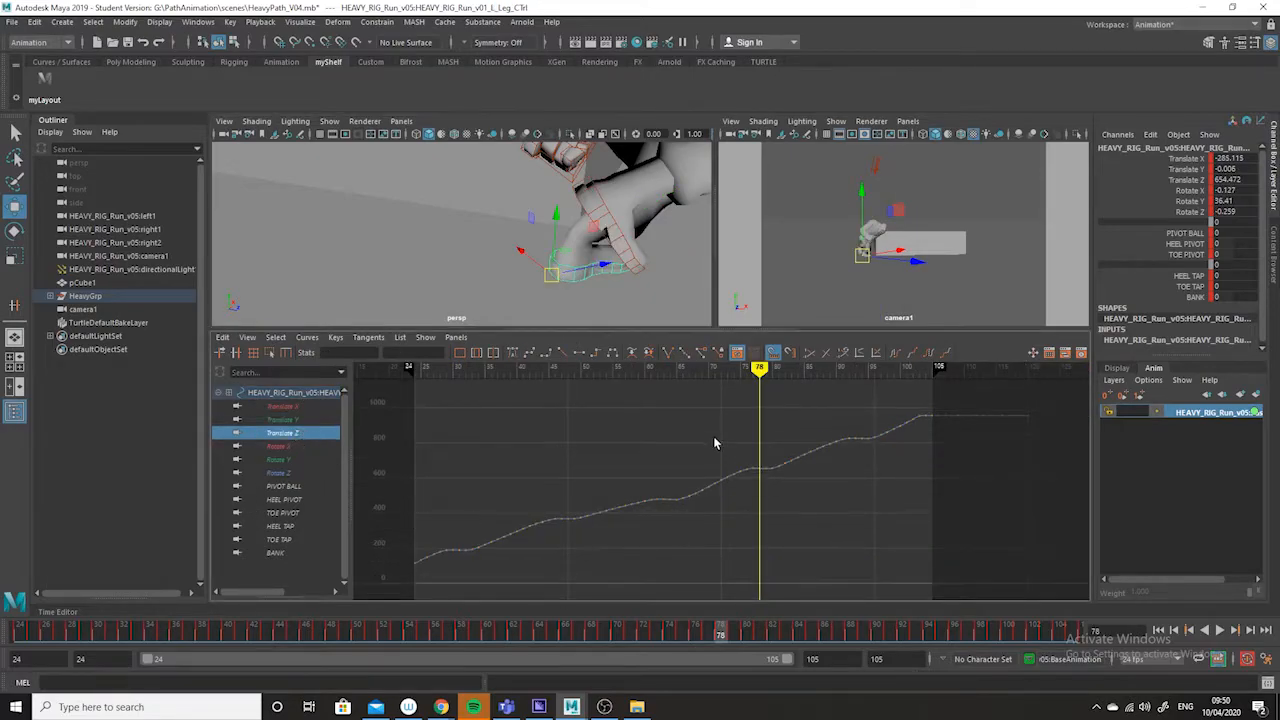
right_click_drag(713, 470, 720, 554, "alt")
middle_click_drag(720, 554, 626, 554, "alt")
right_click_drag(626, 554, 612, 517, "alt")
middle_click_drag(612, 517, 614, 541, "alt")
right_click_drag(614, 541, 617, 526, "alt+shift")
middle_click_drag(617, 526, 617, 582, "alt")
right_click_drag(617, 582, 617, 530, "alt+shift")
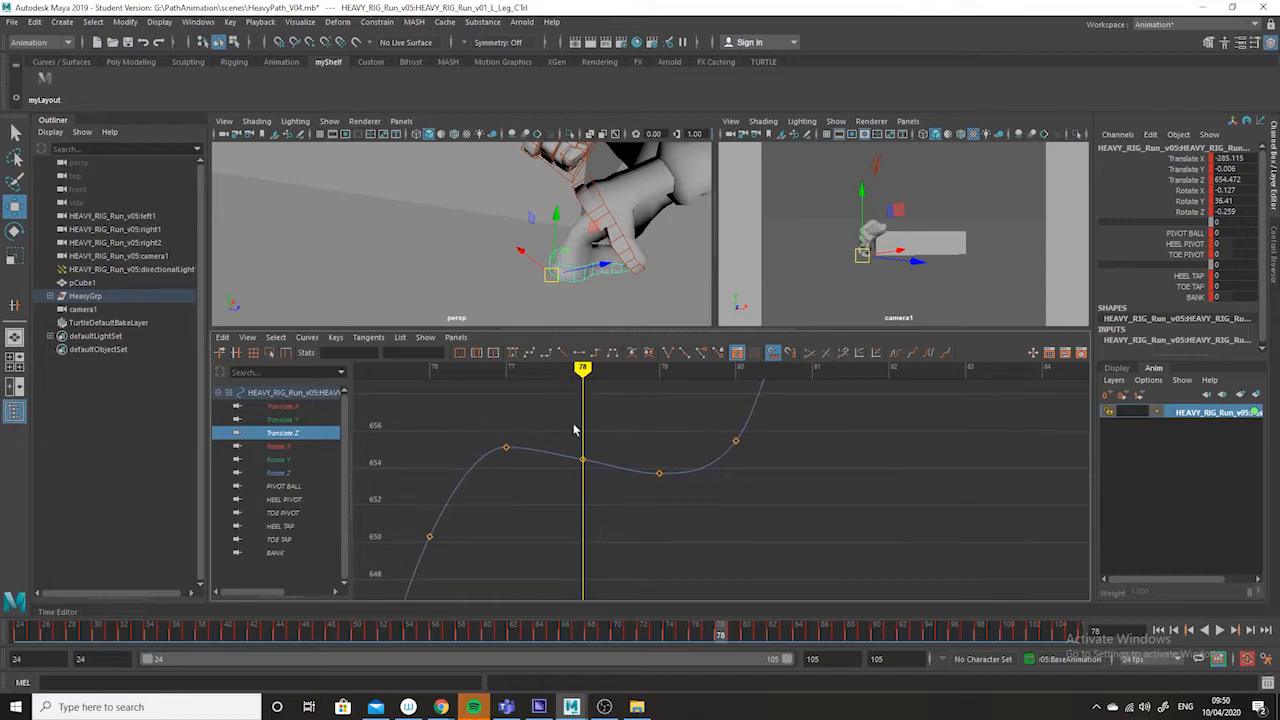
- Set the left leg control's Translate Z key at frame 79 to 654.472, level with frame 78, and scrub between both frames
left_click_drag(616, 433, 570, 492)
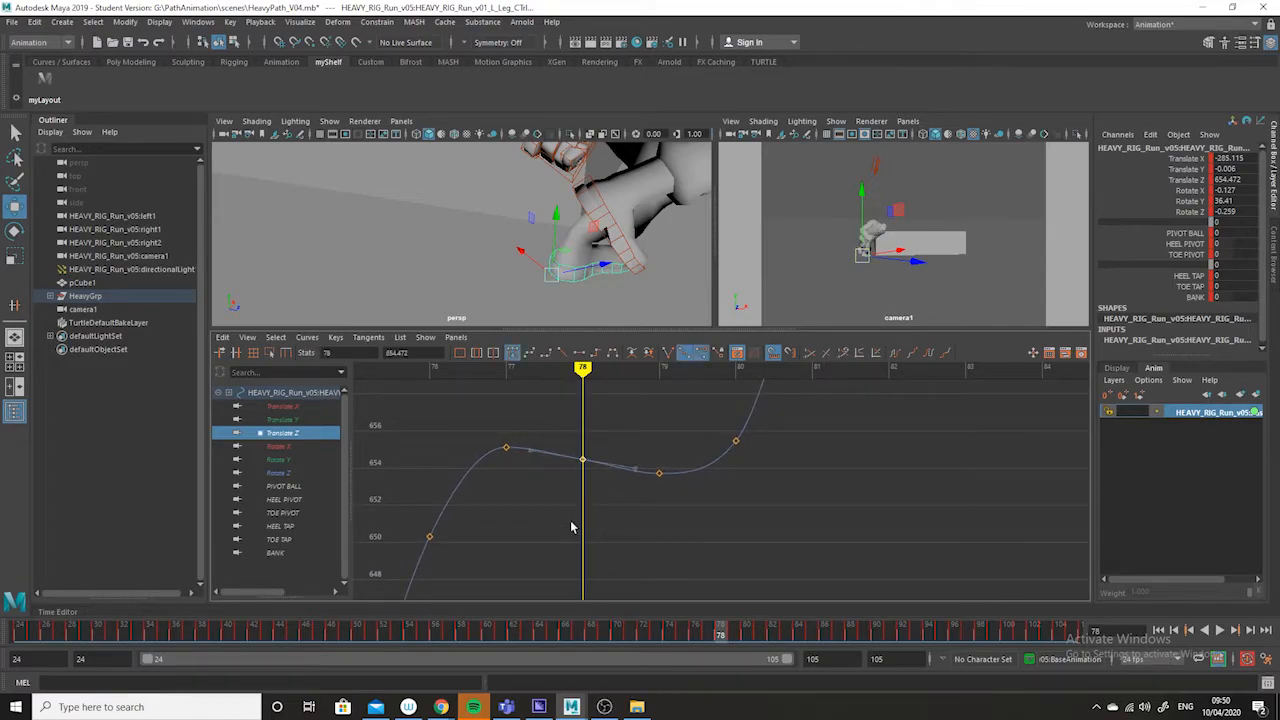
mouse_move(720, 636)
left_mouse_down()
mouse_move(708, 637)
mouse_move(720, 634)
left_mouse_up()
left_click(653, 479)
middle_click_drag(654, 526, 654, 508)
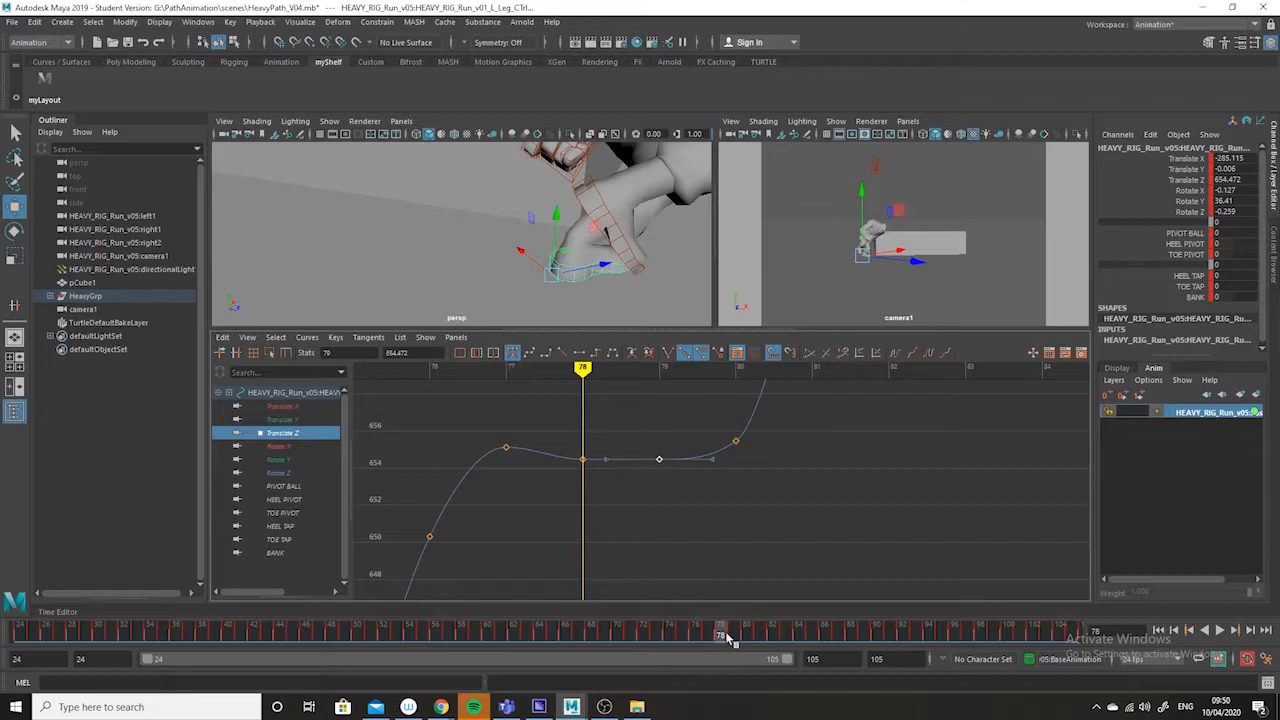
mouse_move(731, 634)
left_mouse_down()
mouse_move(747, 633)
mouse_move(733, 637)
left_mouse_up()
- Isolate the left leg control's Translate Y curve and examine its keys around frame 79
left_click(281, 421)
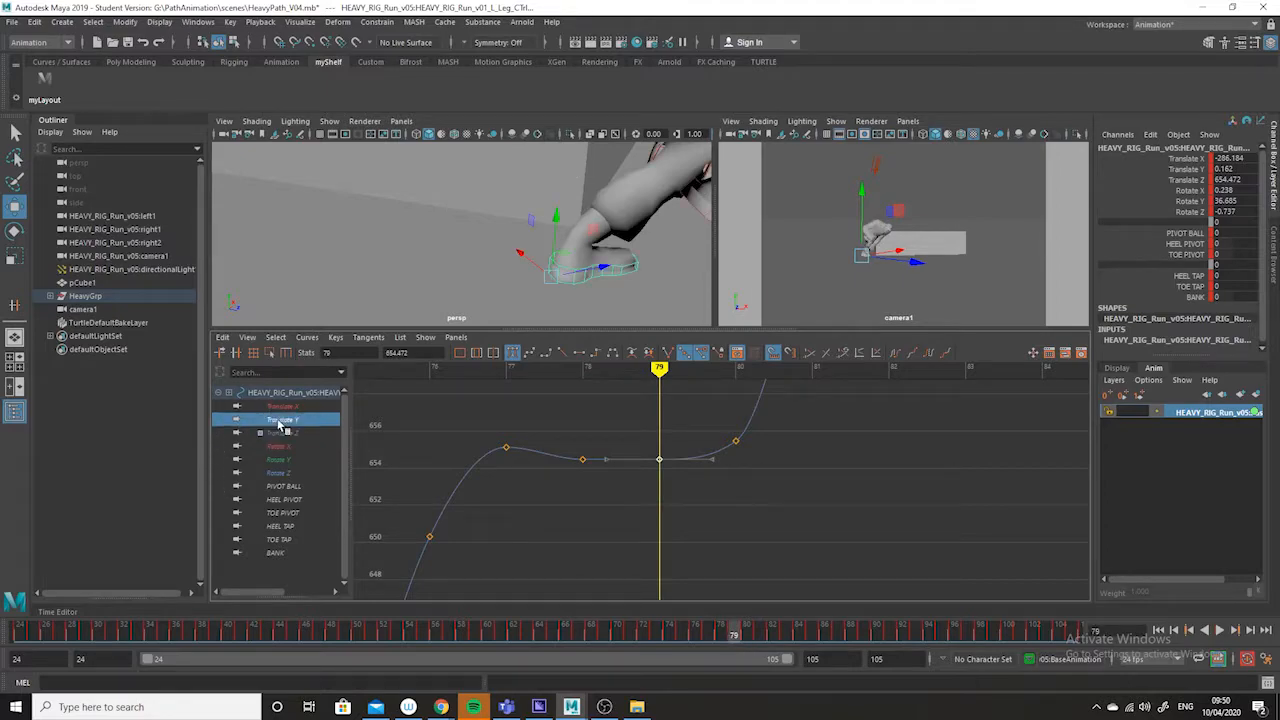
middle_click_drag(690, 573, 689, 537, "alt")
right_click_drag(689, 537, 682, 493, "alt+shift")
middle_click_drag(681, 492, 700, 380, "alt")
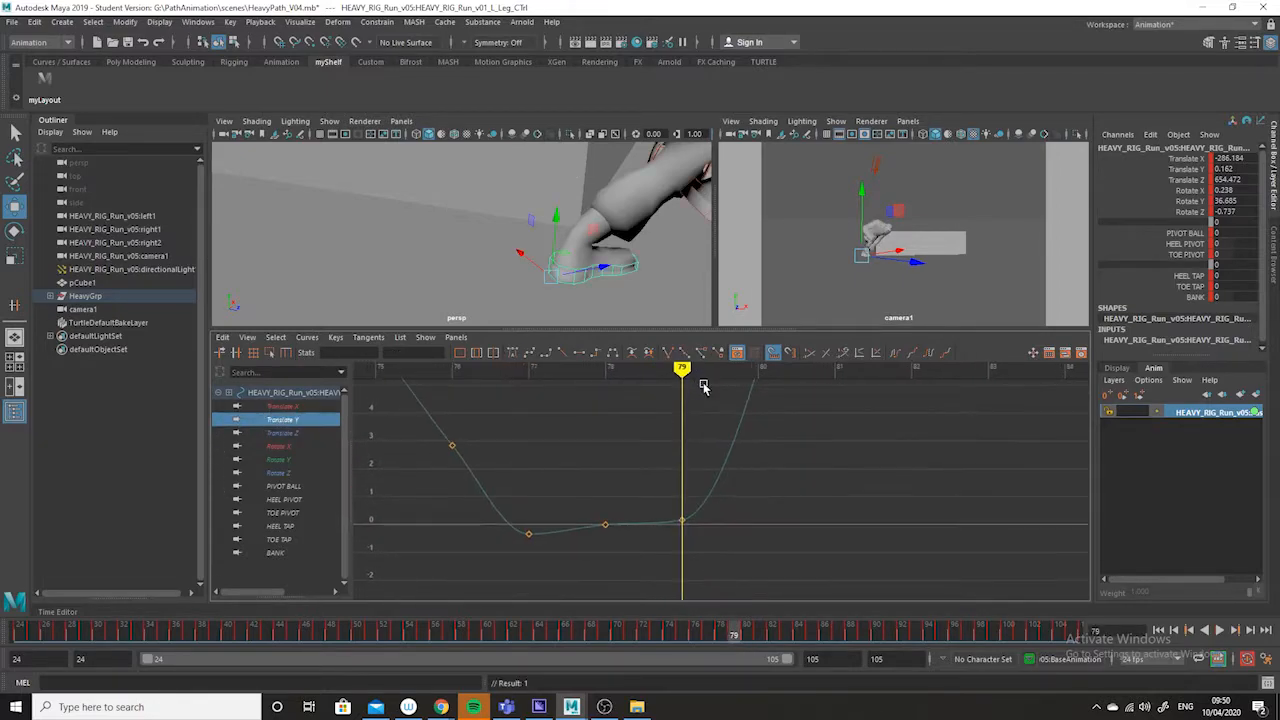
- Lower the left leg control's Translate Y key at frame 79 to about -0.006, level with frame 78
left_click(705, 540)
left_click_drag(710, 496, 671, 543)
right_click_drag(671, 552, 671, 531, "alt+shift")
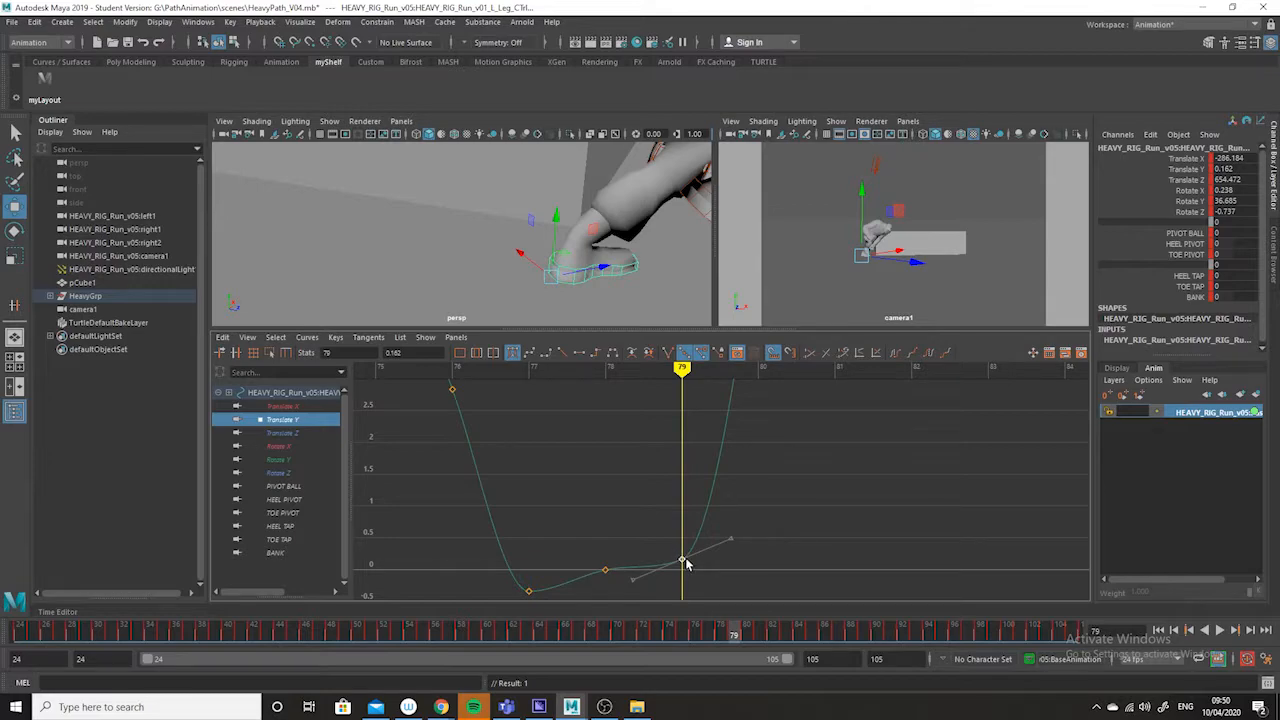
mouse_move(709, 530)
right_mouse_down("alt+shift")
mouse_move(729, 531)
mouse_move(705, 528)
right_mouse_up("alt+shift")
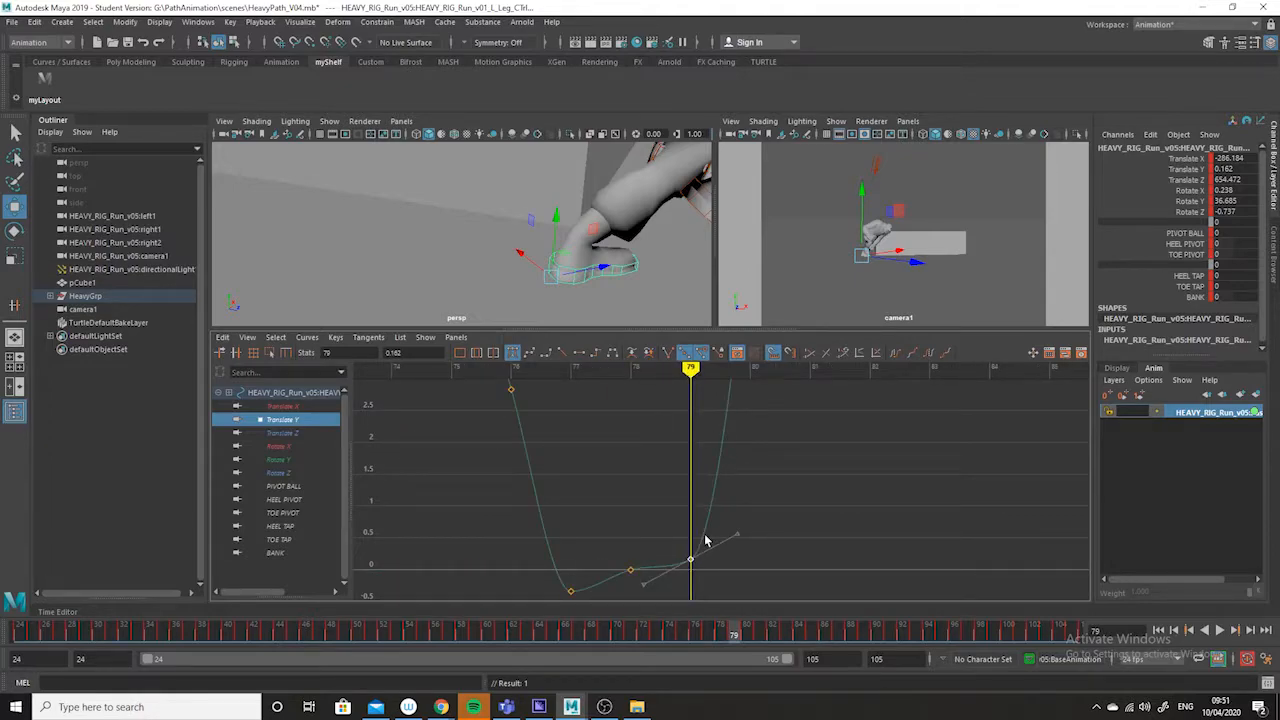
right_click_drag(705, 542, 710, 572, "alt+shift")
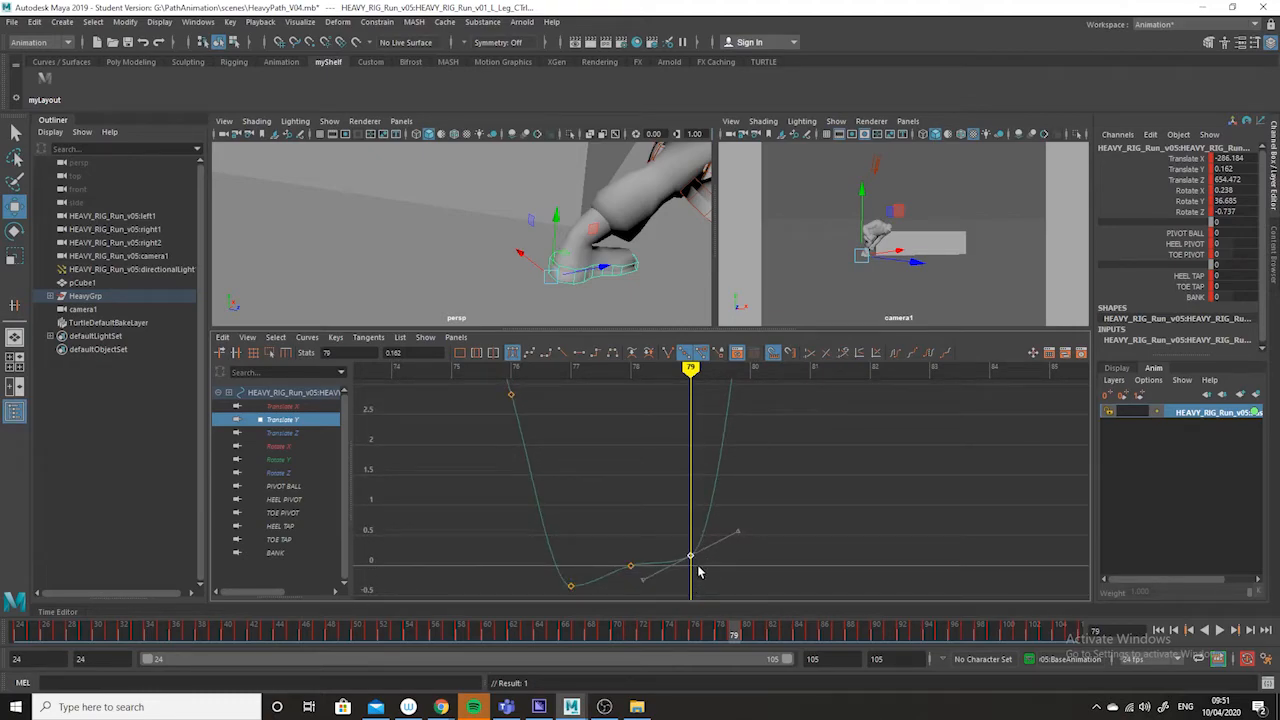
middle_click_drag(697, 537, 694, 561, "shift")
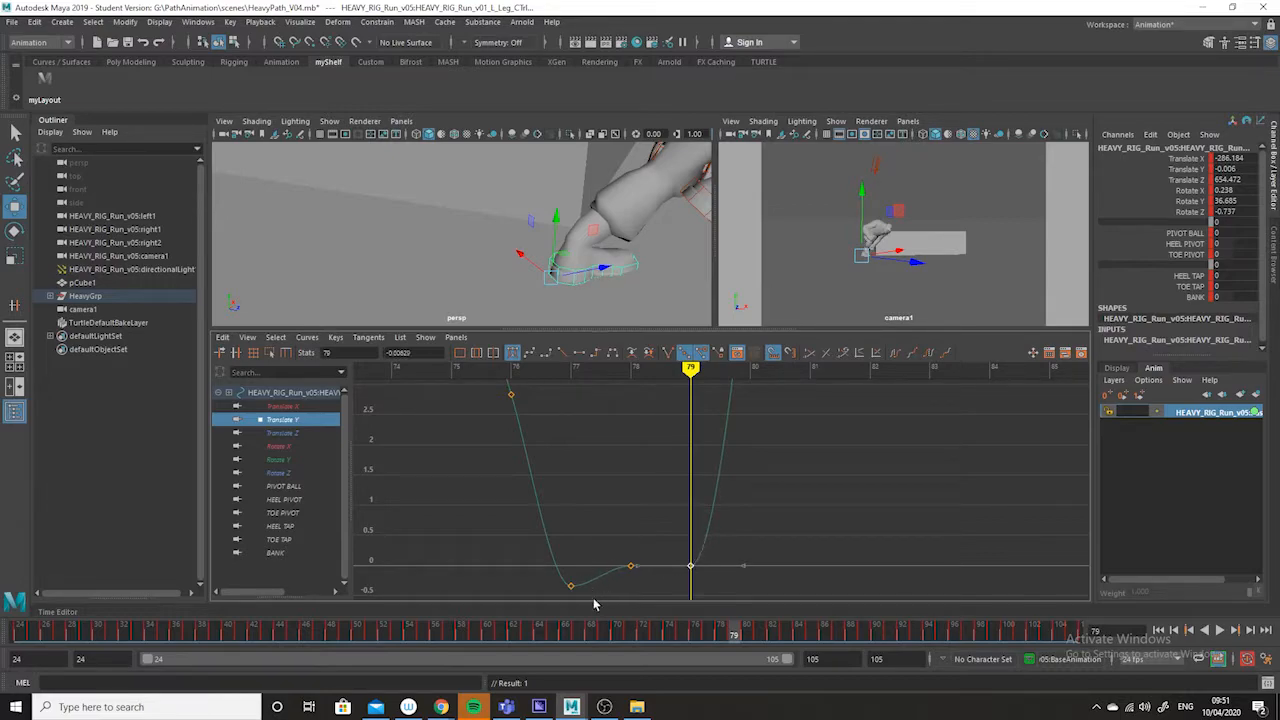
- Raise the left leg control's Translate Y key at frame 79 to about 0.248, scrubbing to check the foot's contact
mouse_move(732, 638)
left_mouse_down()
mouse_move(656, 640)
mouse_move(727, 637)
left_mouse_up()
left_click(690, 566)
middle_click_drag(690, 582, 690, 573)
left_click_drag(735, 637, 734, 634)
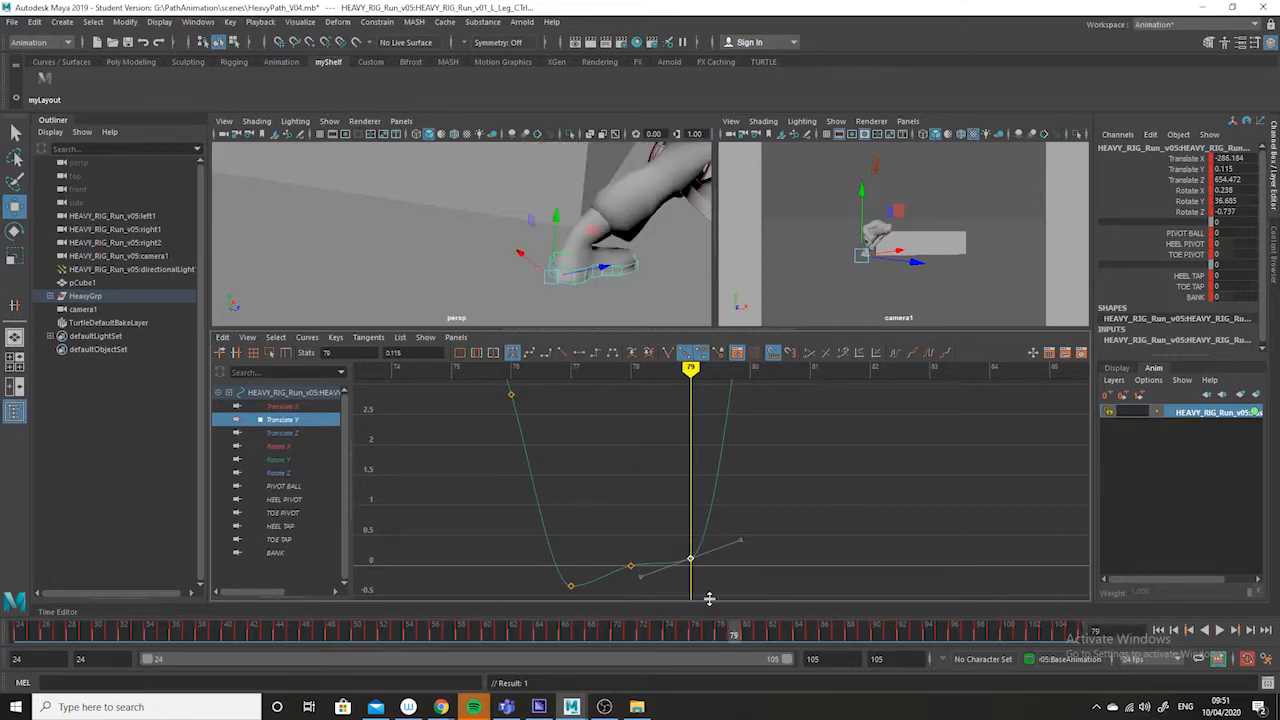
middle_click_drag(703, 591, 705, 585)
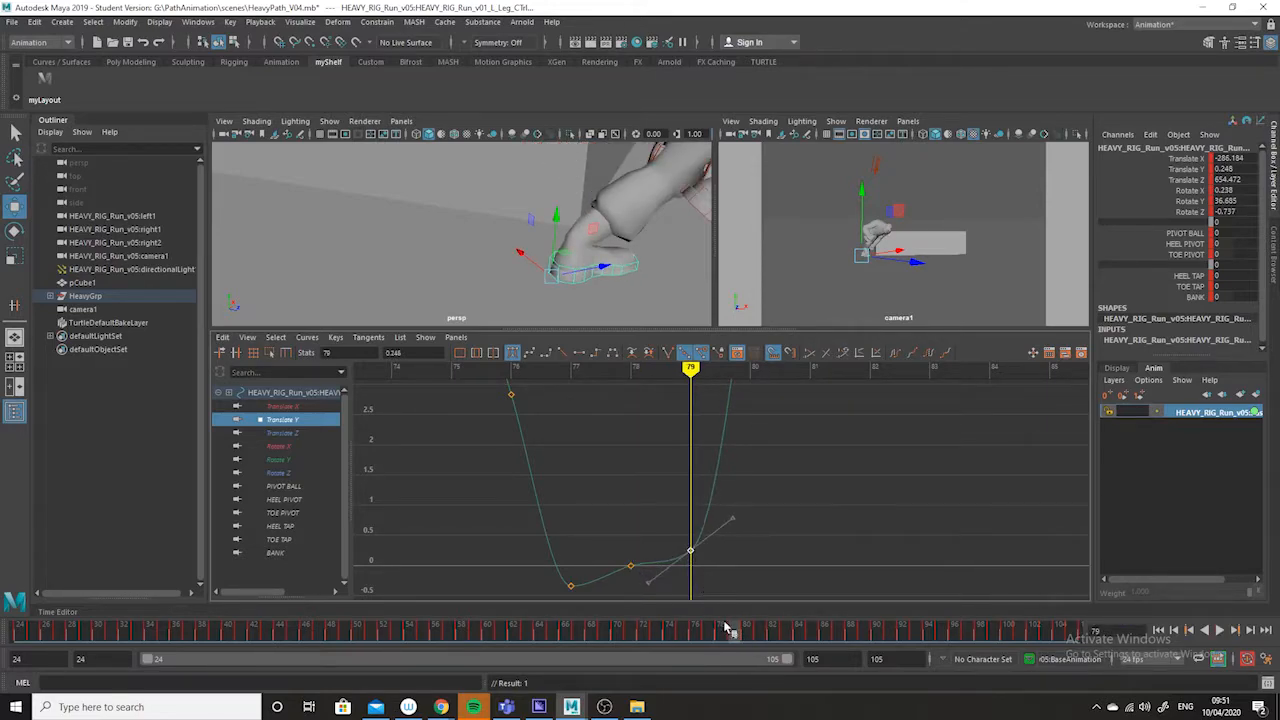
mouse_move(731, 634)
left_mouse_down()
mouse_move(720, 634)
mouse_move(733, 634)
left_mouse_up()
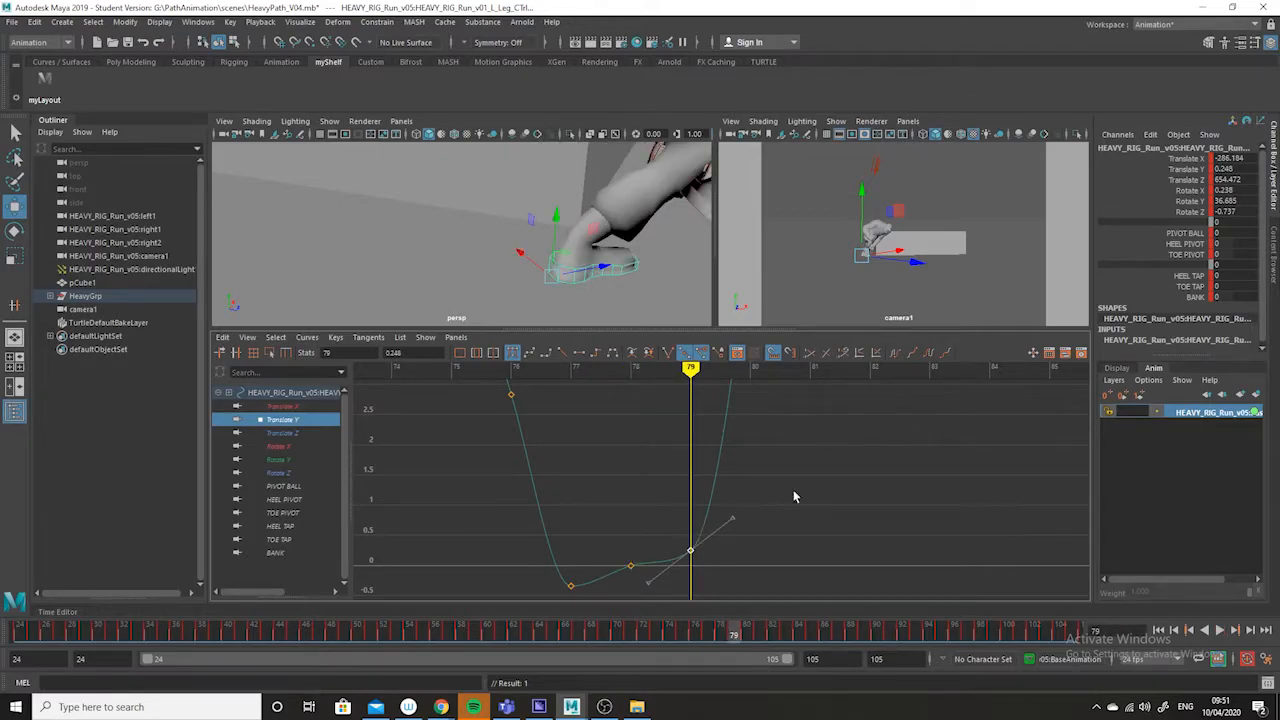
- Play the animation, review the run in the enlarged camera1 view, and scrub back to frame 71
key("alt+v")
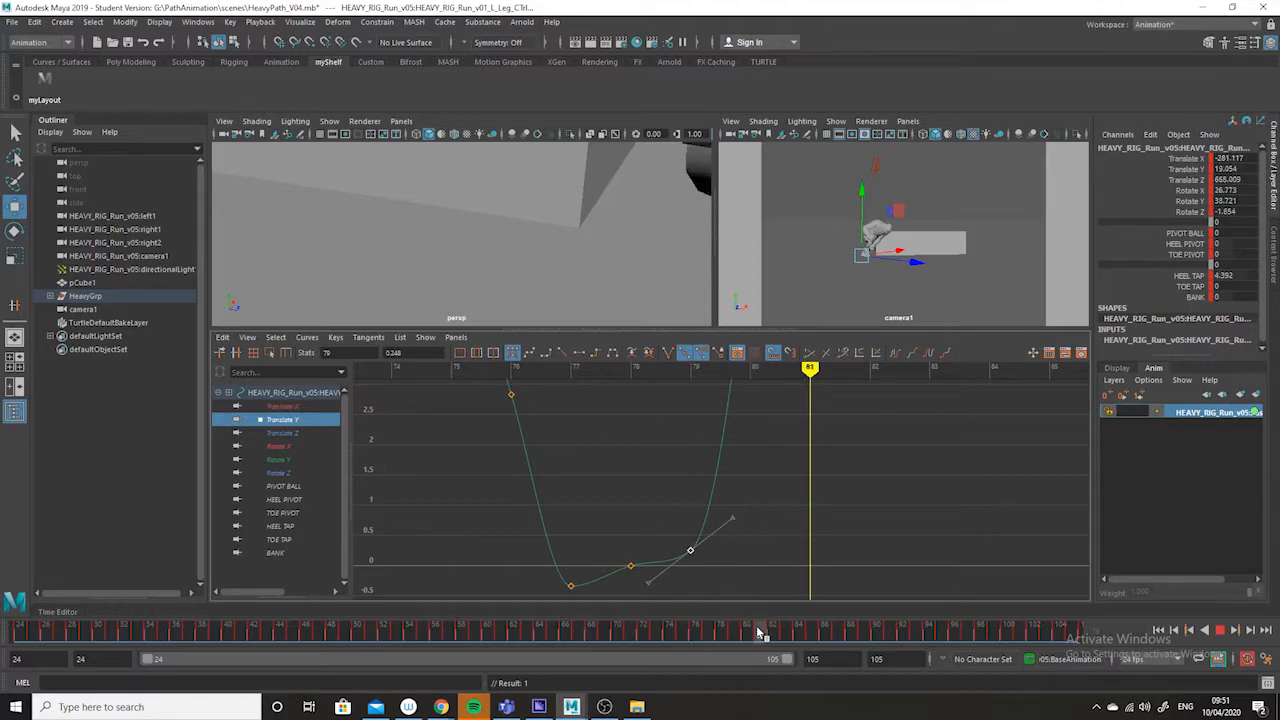
left_click(757, 632)
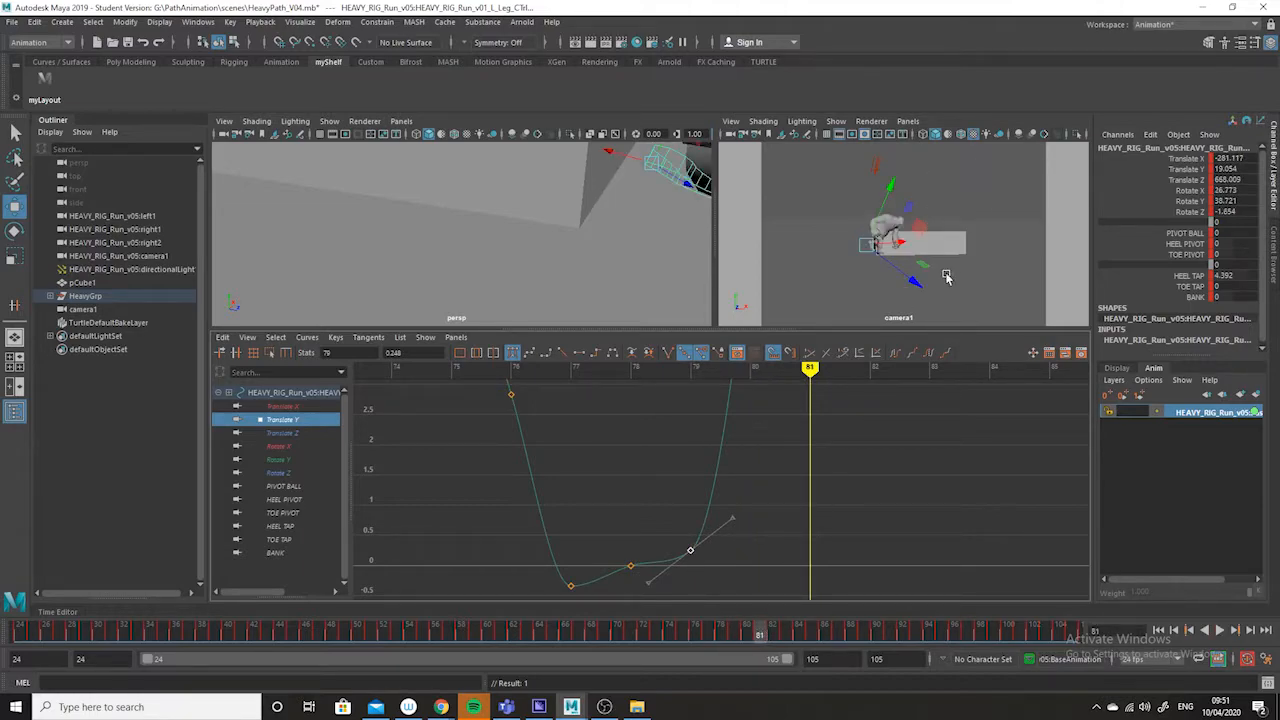
key("space")
key("alt+v")
mouse_move(706, 634)
left_mouse_down()
mouse_move(606, 623)
mouse_move(644, 623)
mouse_move(630, 622)
left_mouse_up()
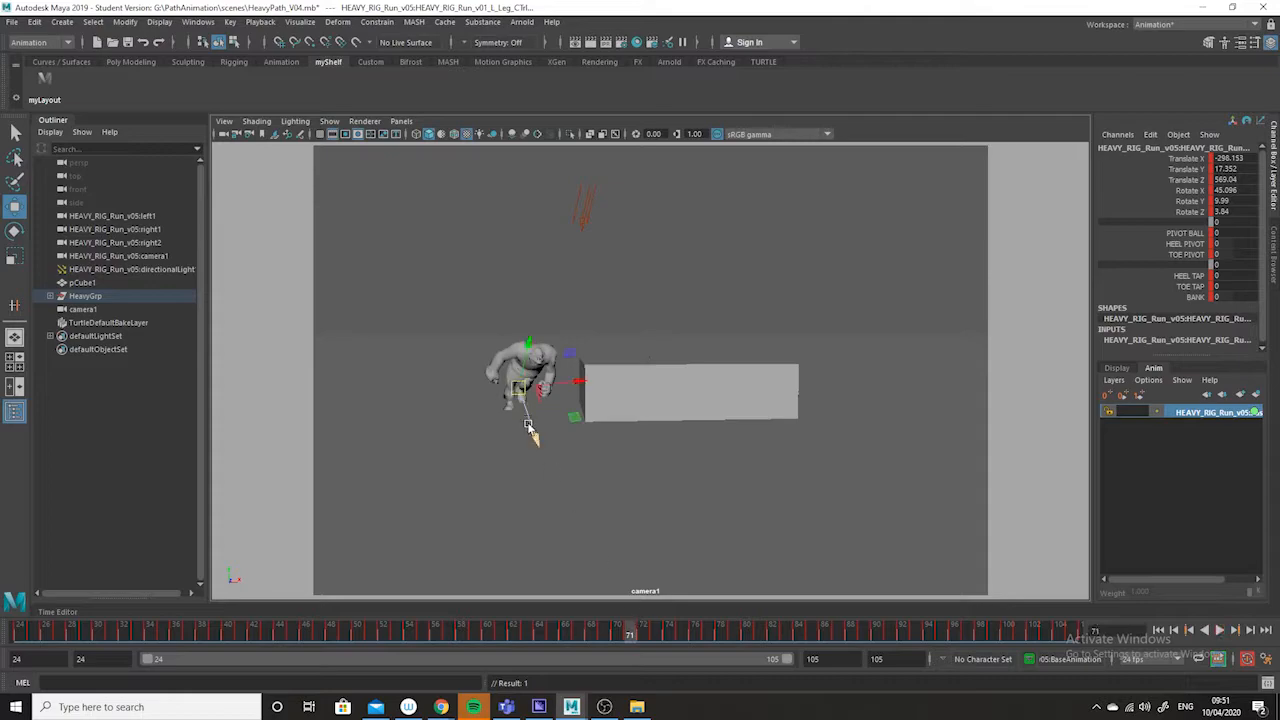
key("space")
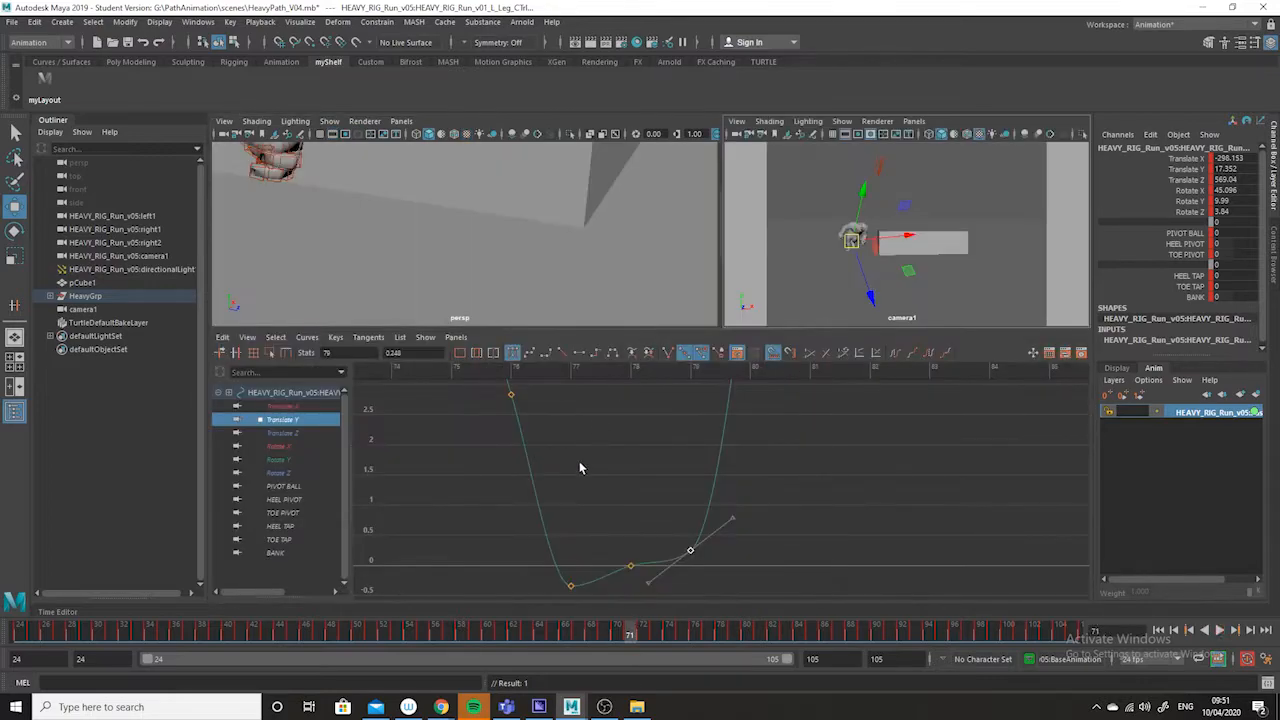
- Bring the character into the perspective view, select the right leg control and scrub to frame 72
right_click_drag(593, 256, 489, 261, "alt")
middle_click_drag(489, 261, 577, 301, "alt")
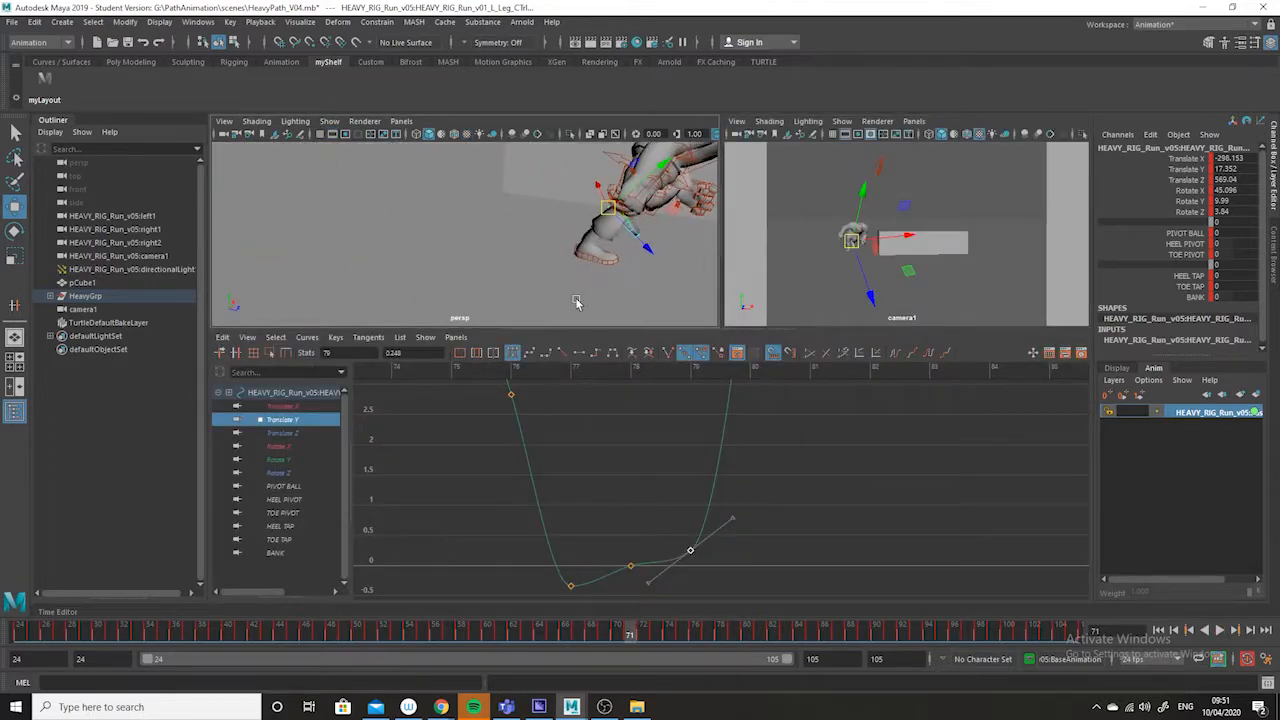
left_click(598, 259)
left_click(598, 259)
left_click_drag(623, 638, 645, 632)
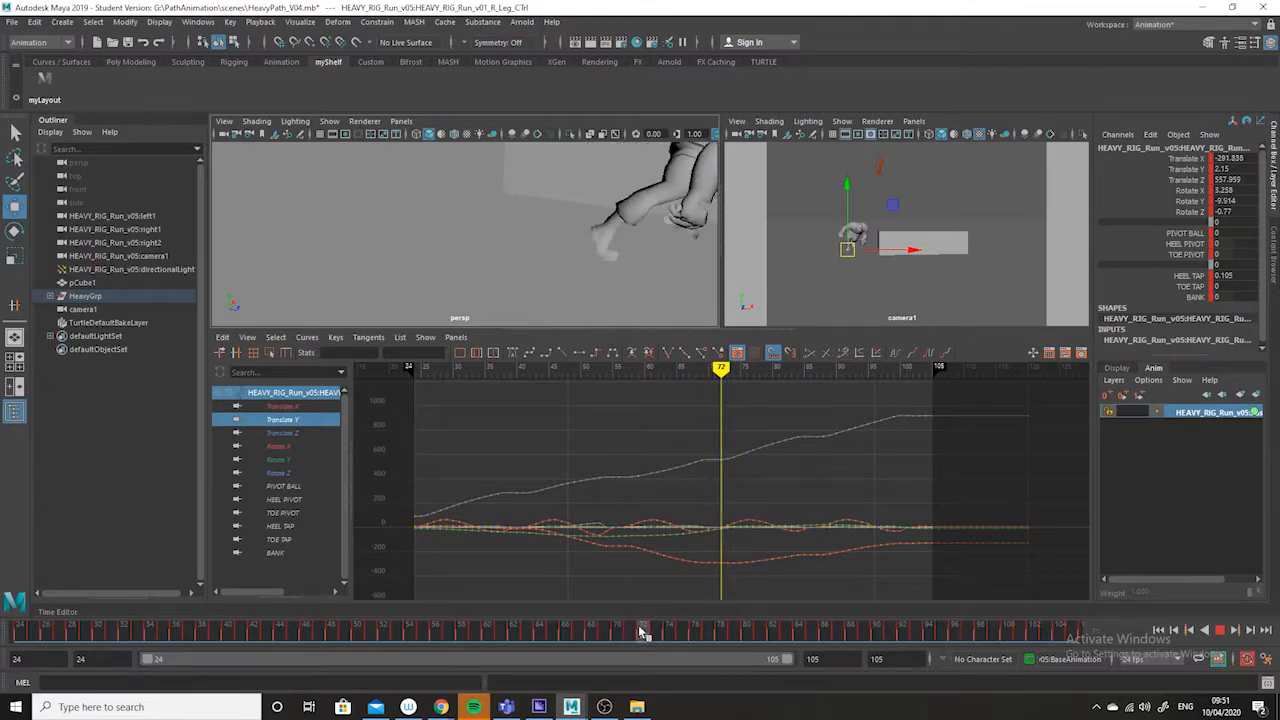
- Play the run in the enlarged camera1 view and stop at frame 71
key("space")
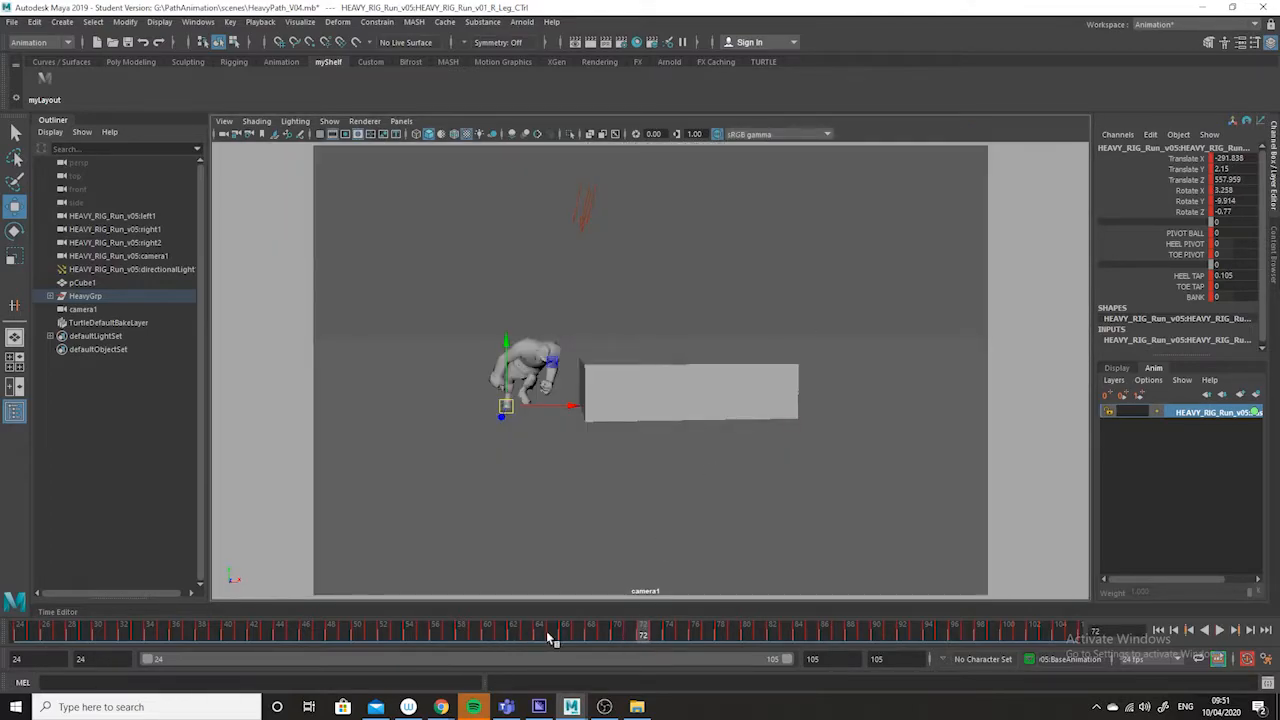
key("alt+v")
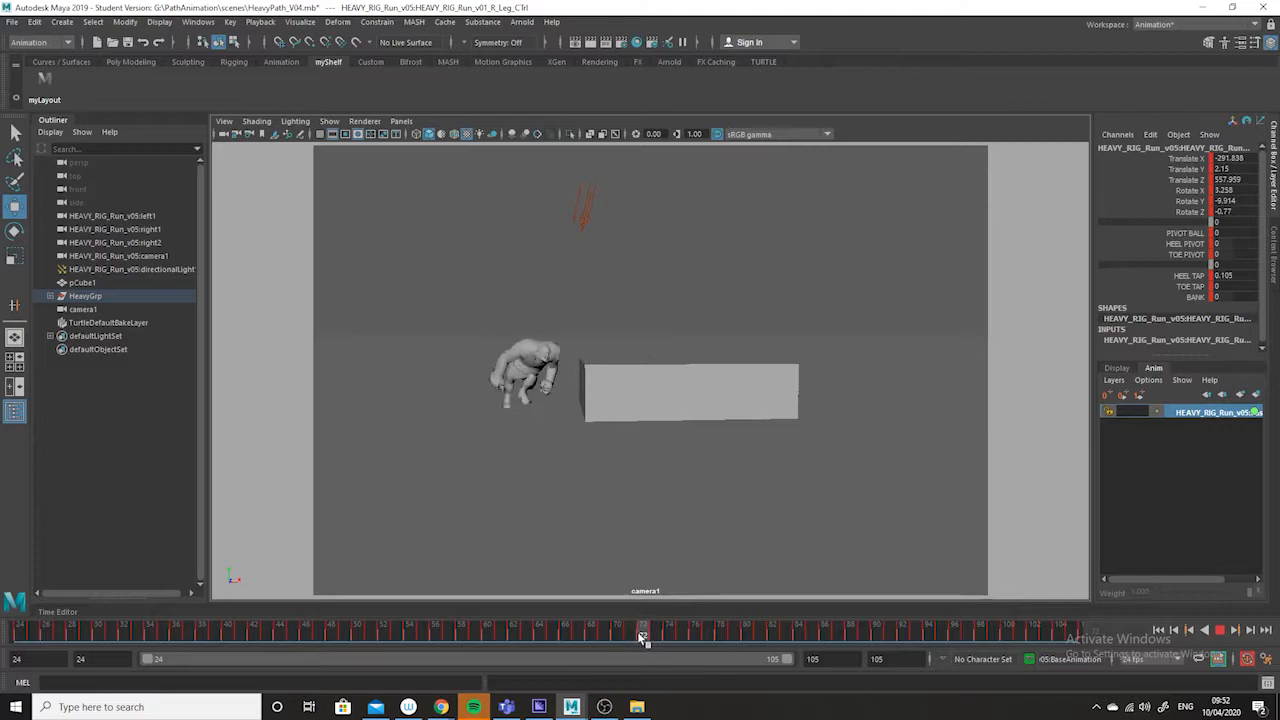
left_click(630, 636)
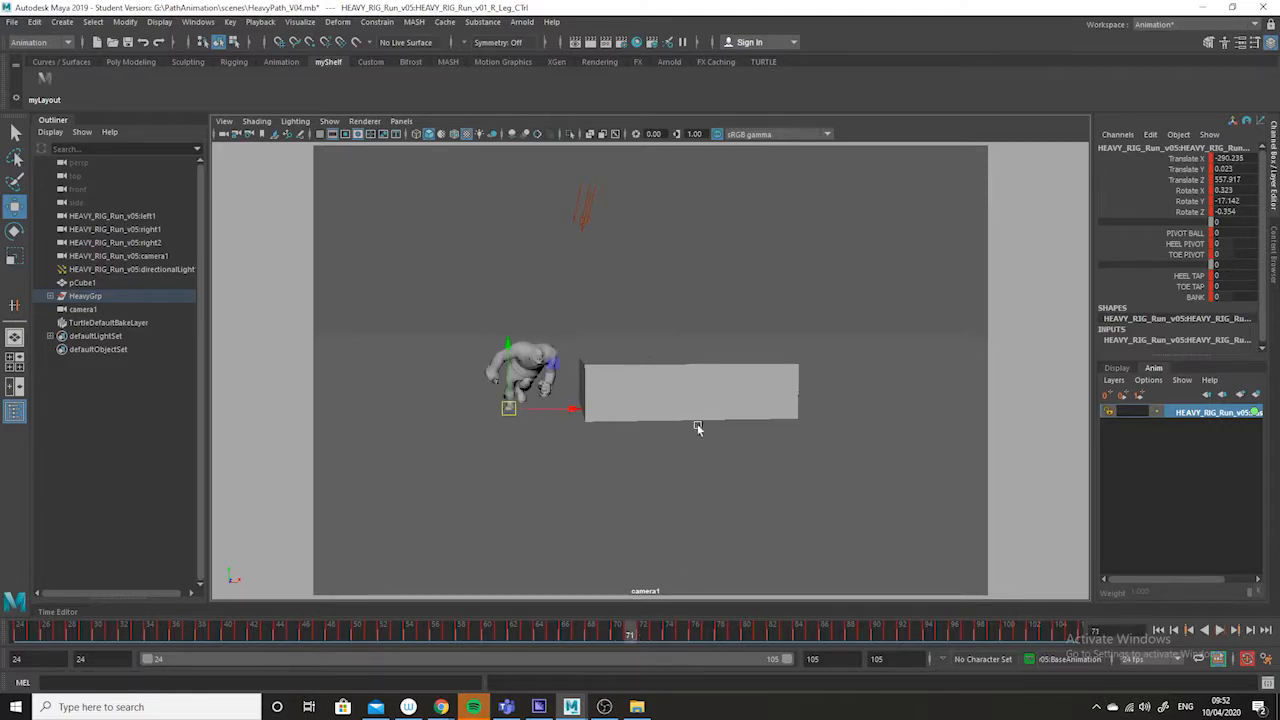
- Scrub between frames 71 and 72 with a close perspective view of the right foot to check it for sliding
key("space")
left_click_drag(589, 257, 769, 281, "alt")
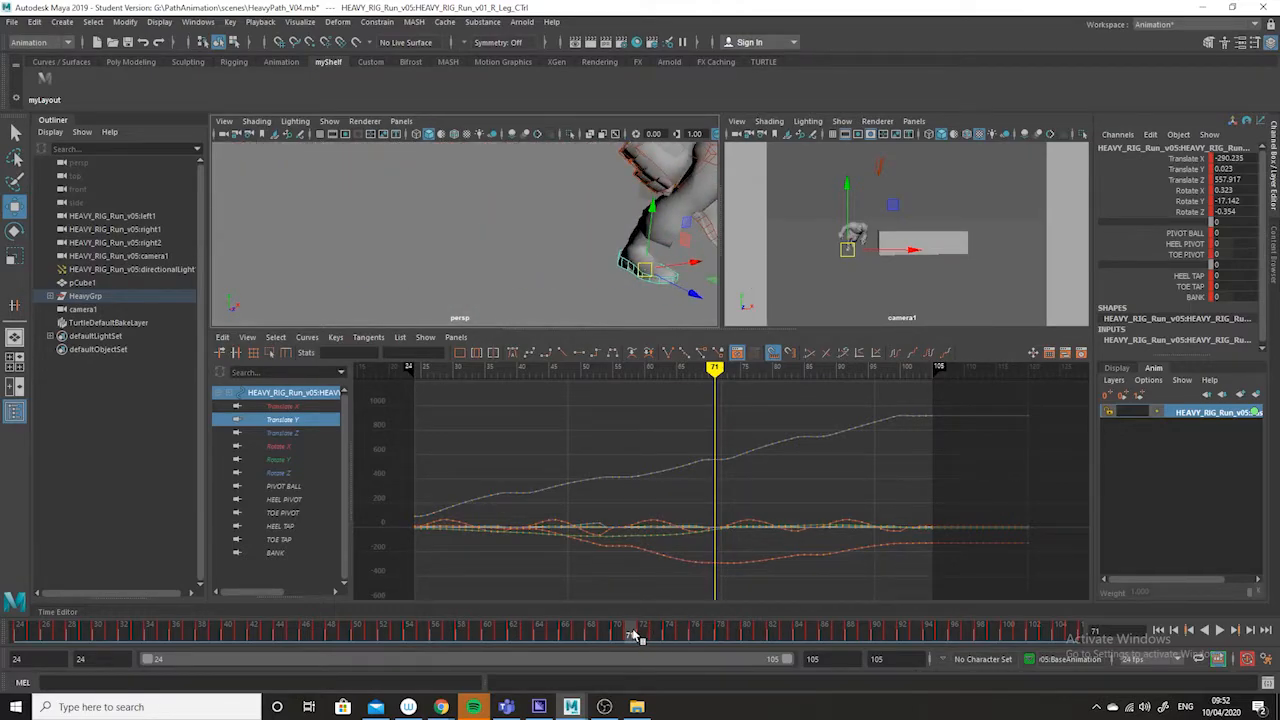
key("alt+v")
left_click_drag(637, 632, 642, 634)
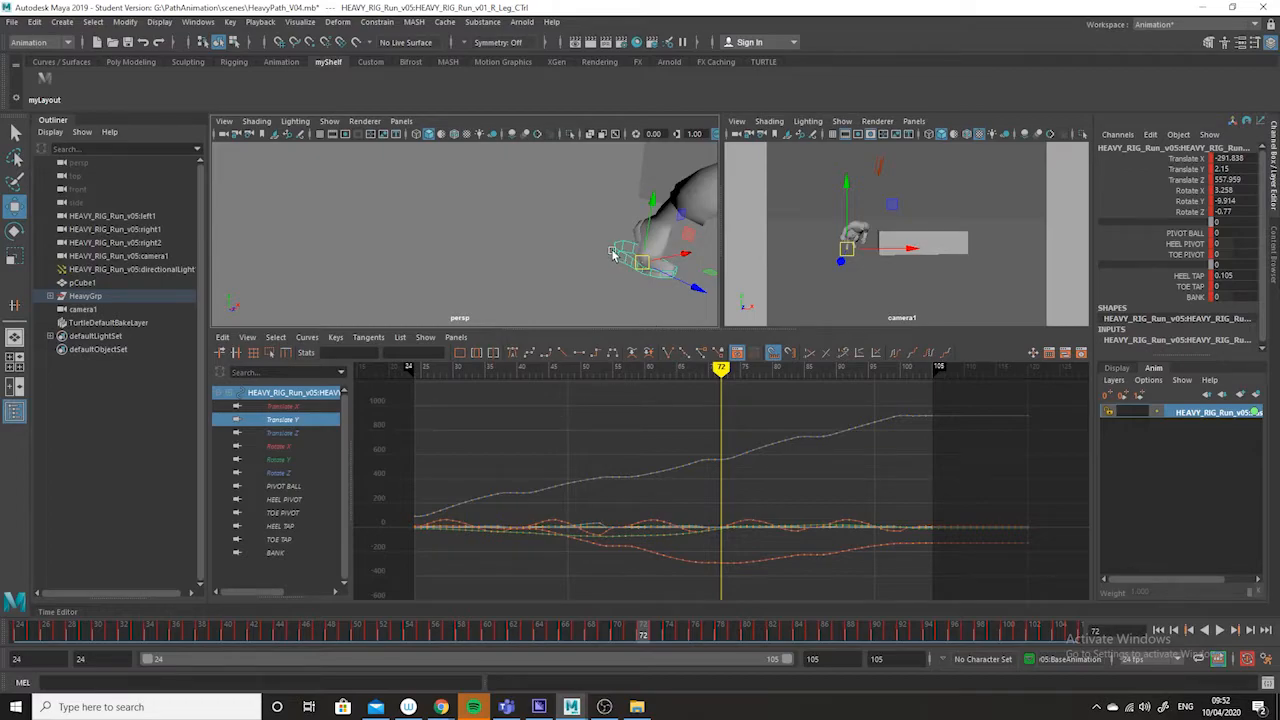
mouse_move(643, 632)
left_mouse_down()
mouse_move(632, 638)
mouse_move(642, 634)
left_mouse_up()
left_click_drag(643, 638, 643, 634)
- Isolate the right leg control's Translate Z curve and examine its keys from frame 70 to 72
left_click(322, 433)
key("f")
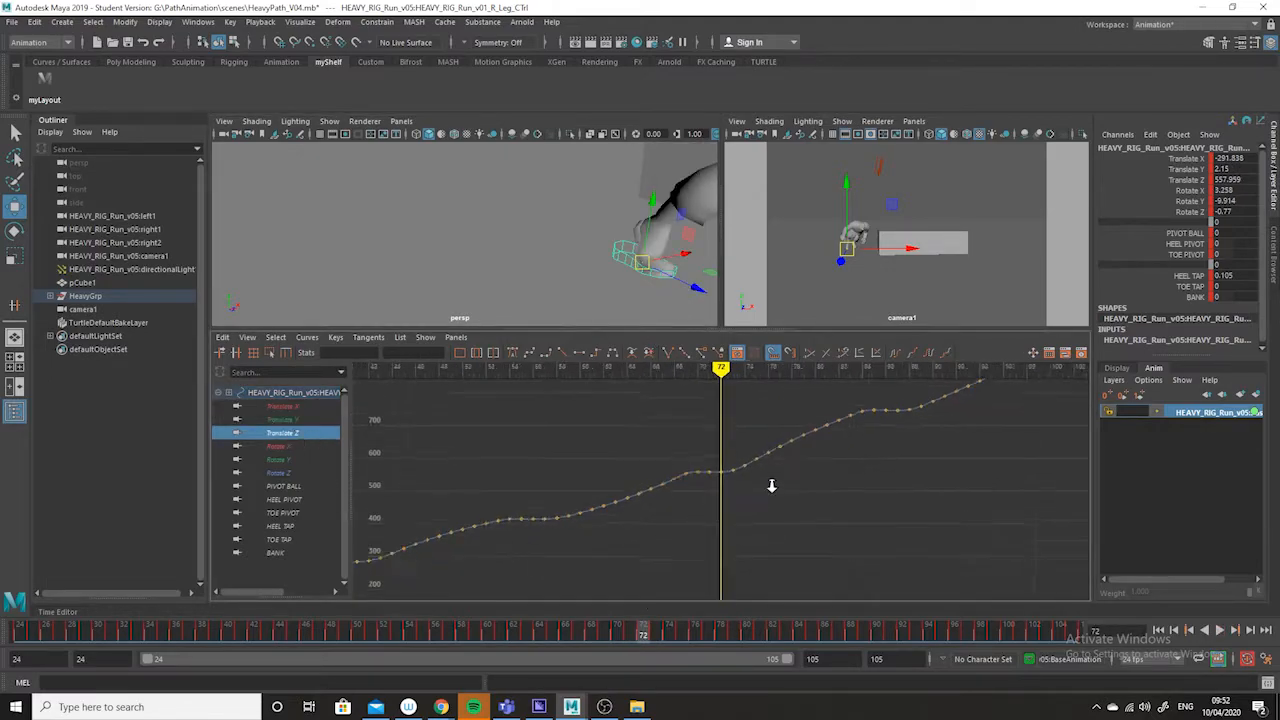
scroll(710, 430, "up", 4)
middle_click_drag(714, 449, 717, 508, "alt")
right_click_drag(717, 509, 717, 420, "alt+shift")
right_click_drag(732, 534, 731, 490, "alt+shift")
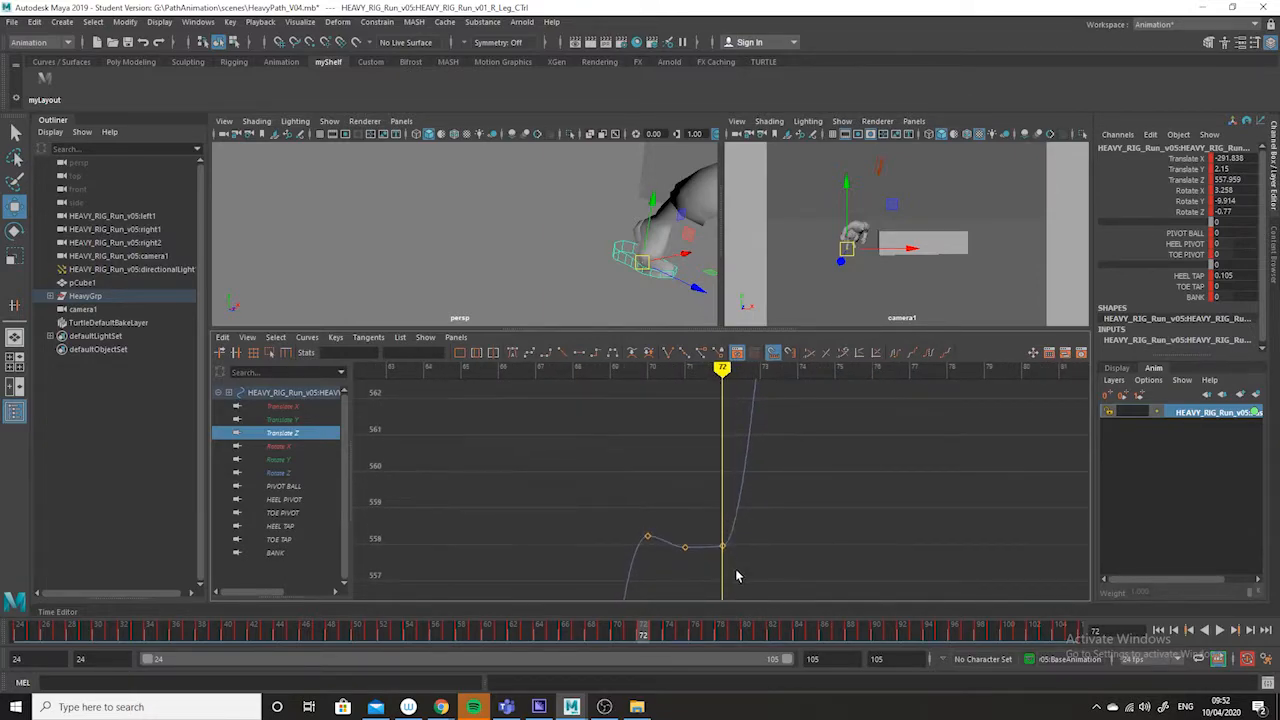
- Delete the right leg control's Translate Z key at frame 71 and set the frame 72 key to 558.228, level with frame 70
left_click_drag(742, 525, 714, 569)
middle_click_drag(719, 565, 719, 554, "shift")
left_click_drag(667, 515, 715, 541)
key("Delete")
left_click(744, 538)
middle_click_drag(735, 457, 734, 470)
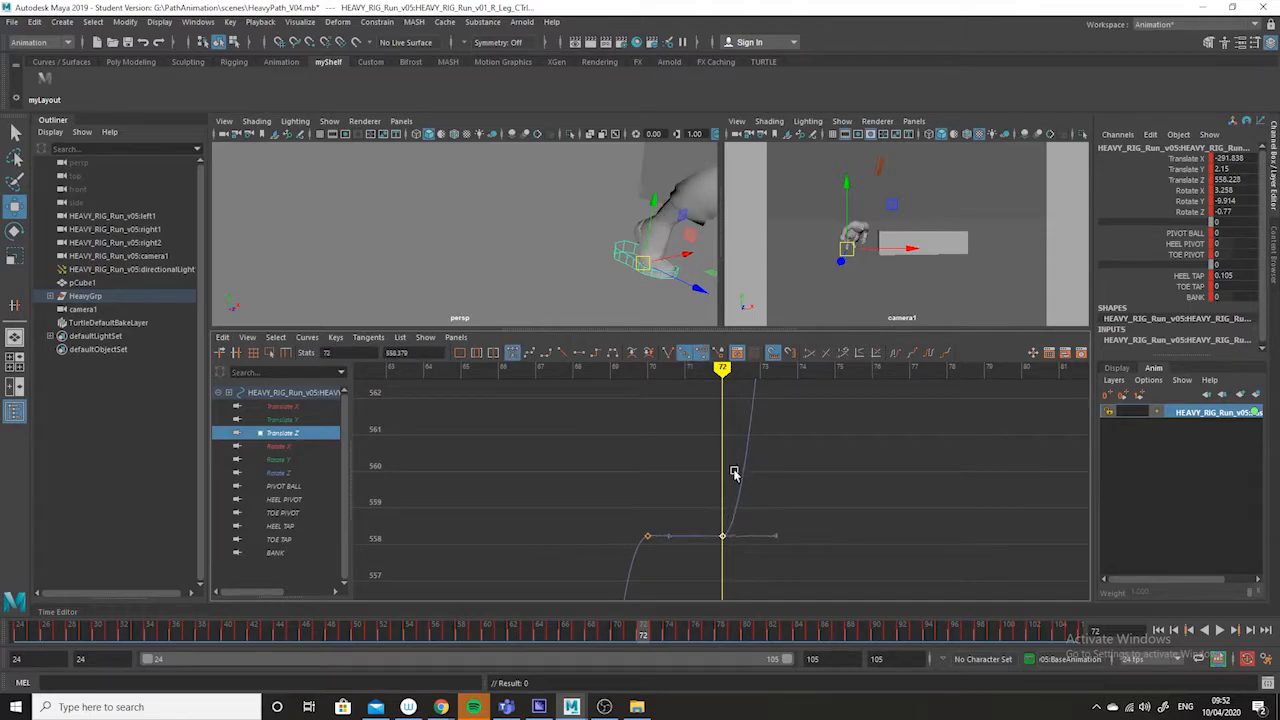
mouse_move(634, 631)
left_mouse_down()
mouse_move(574, 631)
mouse_move(655, 633)
left_mouse_up()
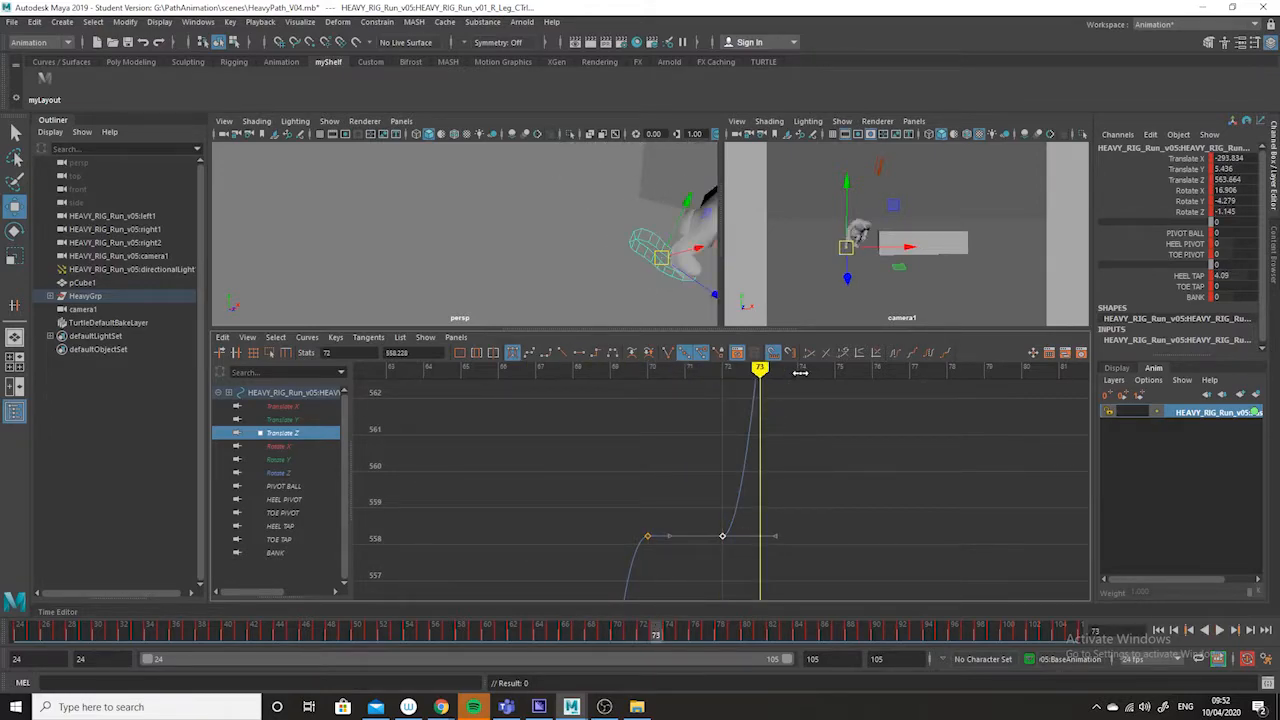
- Review the run up to frame 79 in the enlarged camera1 view, then bring the feet into the perspective view
key("space")
left_click_drag(669, 638, 729, 648)
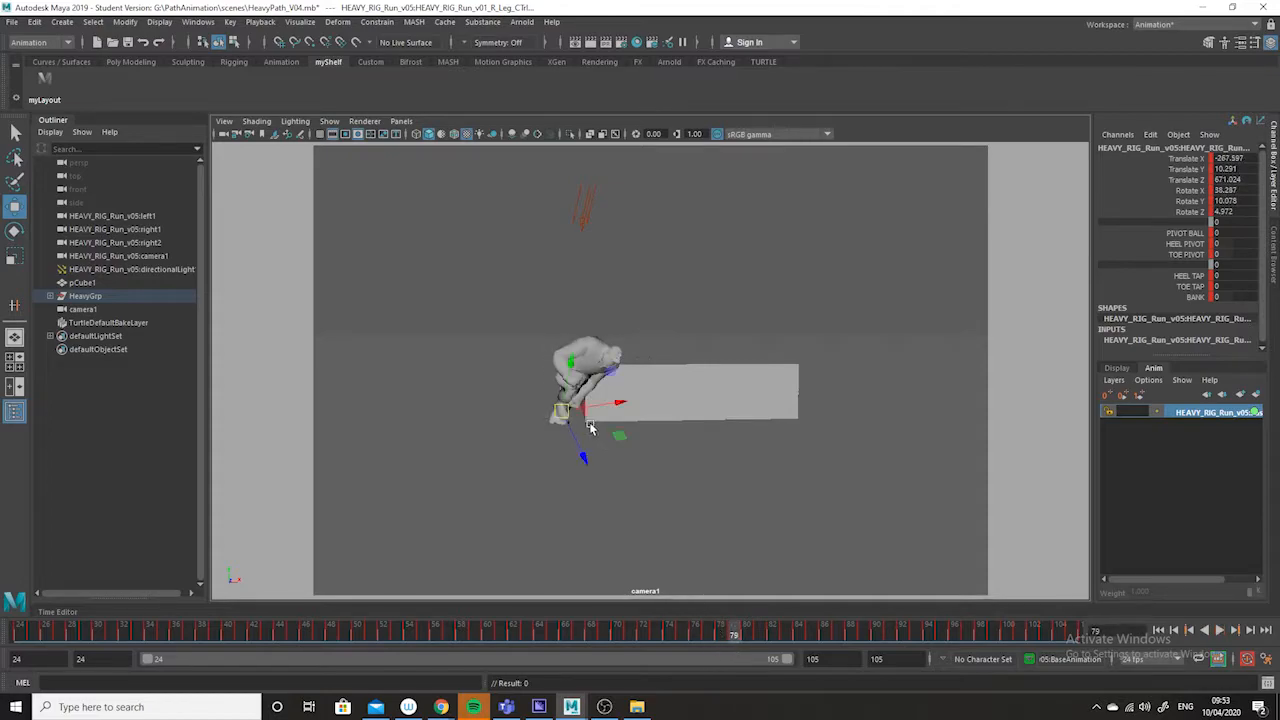
key("space")
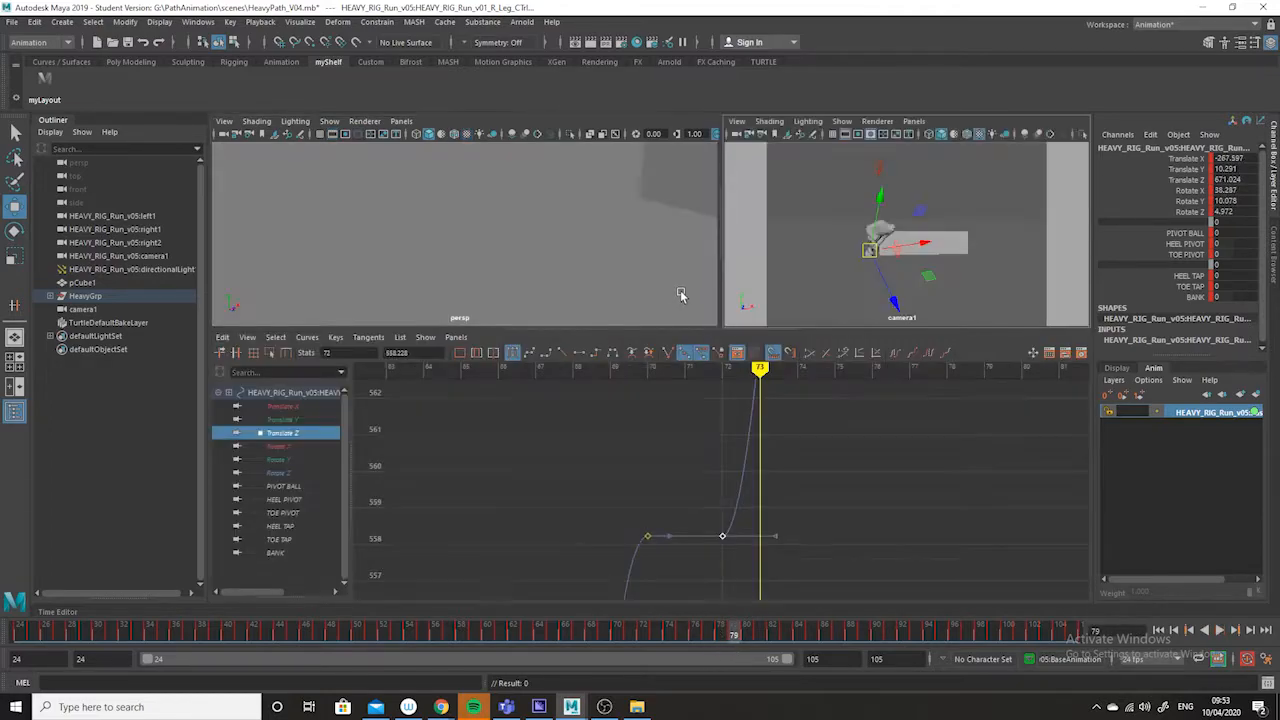
right_click_drag(672, 260, 483, 231, "alt")
middle_click_drag(572, 255, 549, 231, "alt")
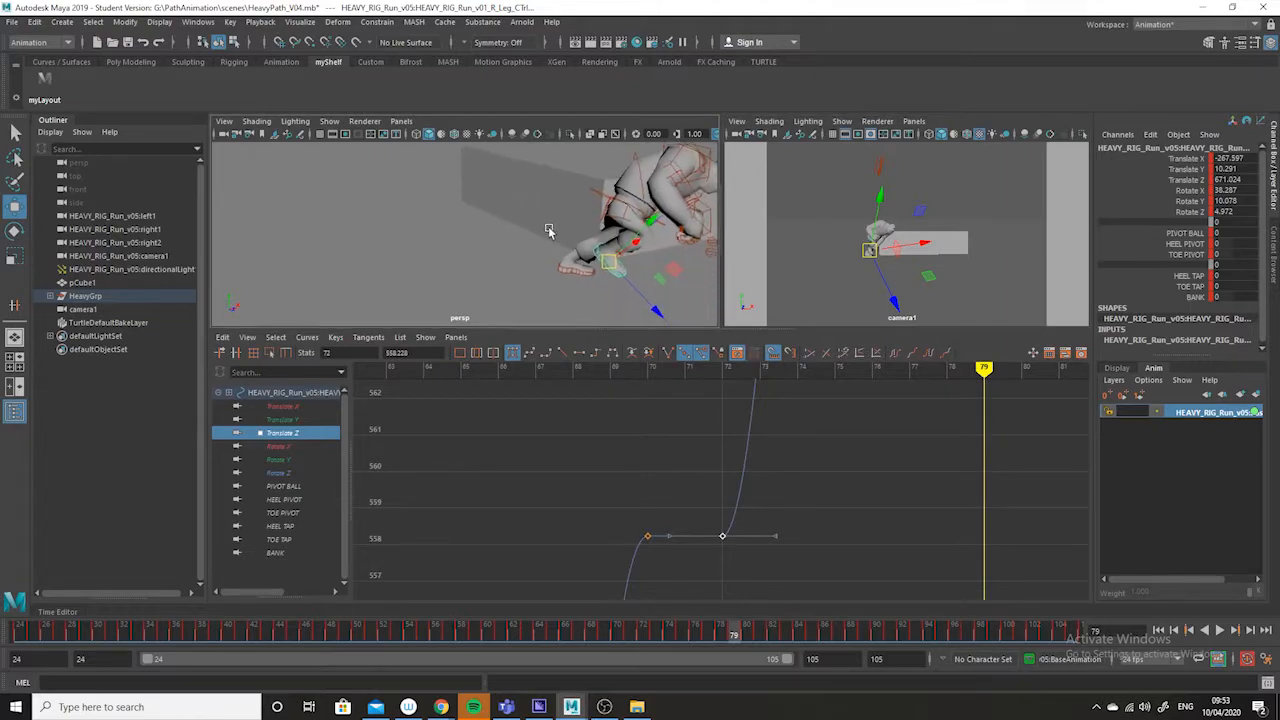
- Isolate the left leg control's Translate Z curve and examine its keys from frame 77 to 80
left_click(574, 268)
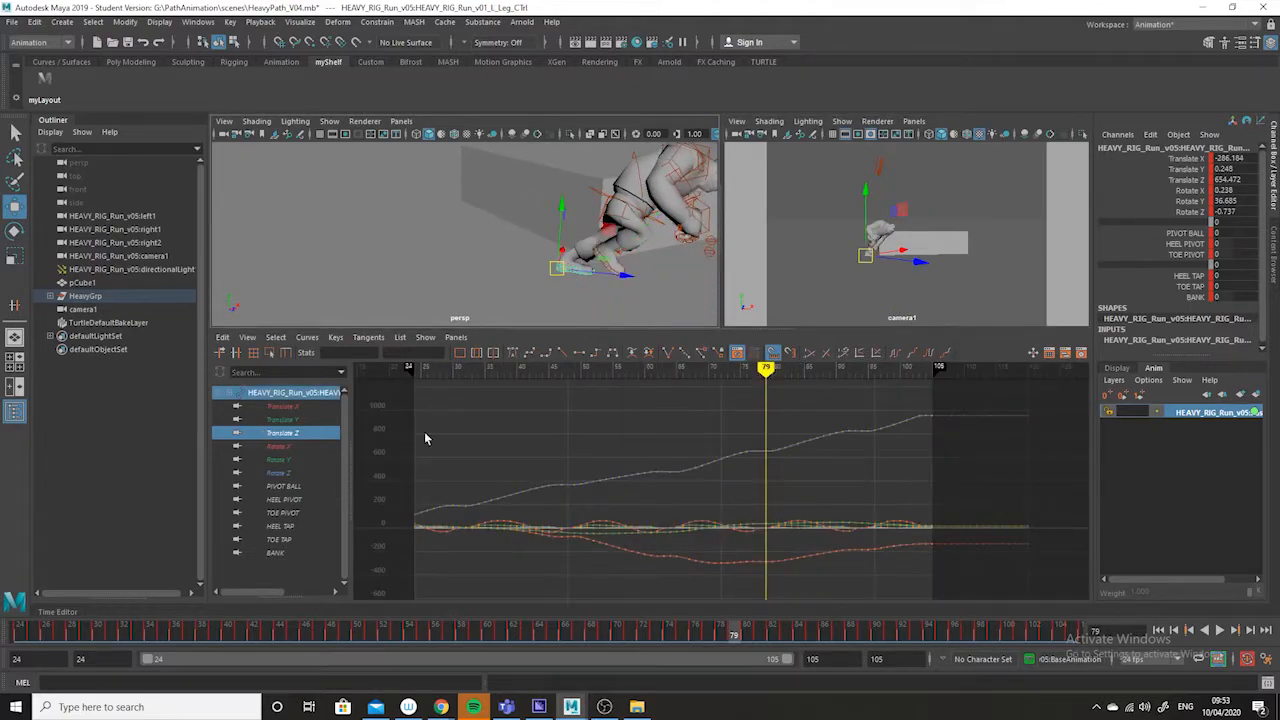
left_click(291, 434)
right_click_drag(712, 462, 832, 470, "alt")
middle_click_drag(832, 470, 573, 583, "alt")
right_click_drag(573, 583, 577, 567, "alt+shift")
middle_click_drag(590, 565, 648, 403, "alt")
right_click_drag(678, 526, 673, 399, "alt+shift")
right_click_drag(688, 458, 685, 426, "alt+shift")
middle_click_drag(685, 433, 682, 508, "alt")
mouse_move(731, 640)
left_mouse_down()
mouse_move(715, 645)
mouse_move(735, 640)
left_mouse_up()
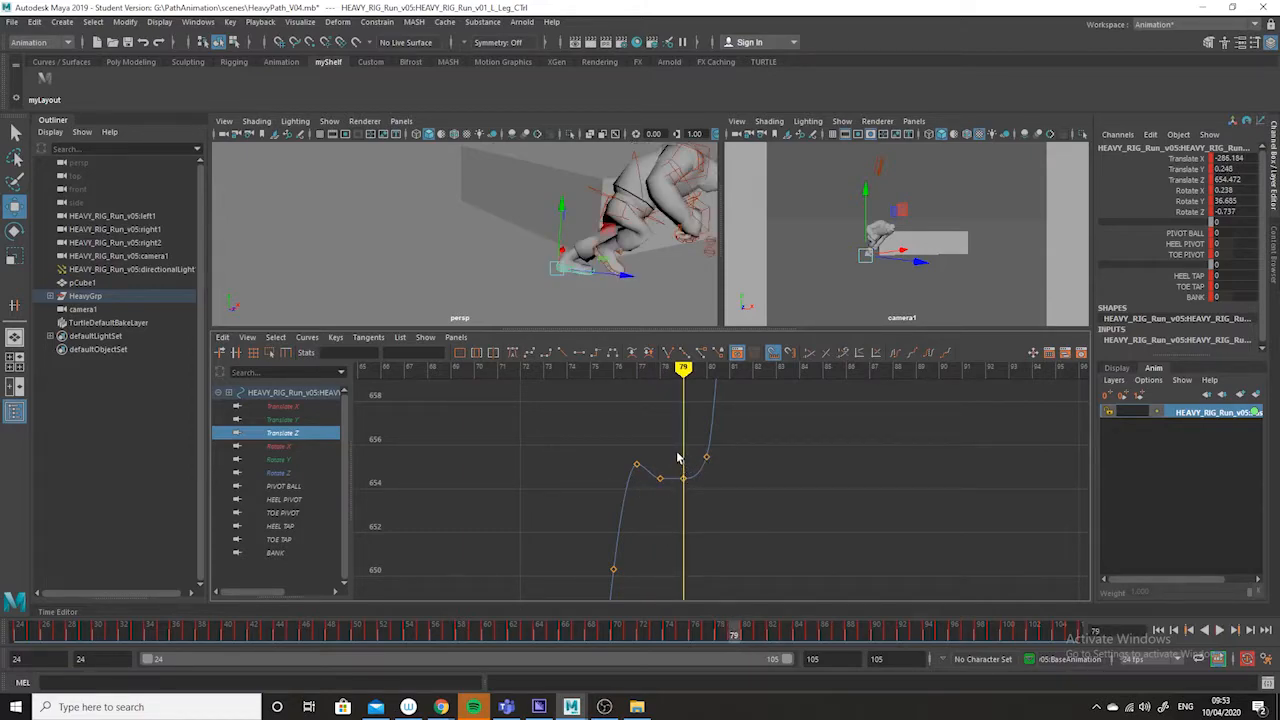
right_click_drag(728, 475, 750, 534, "alt")
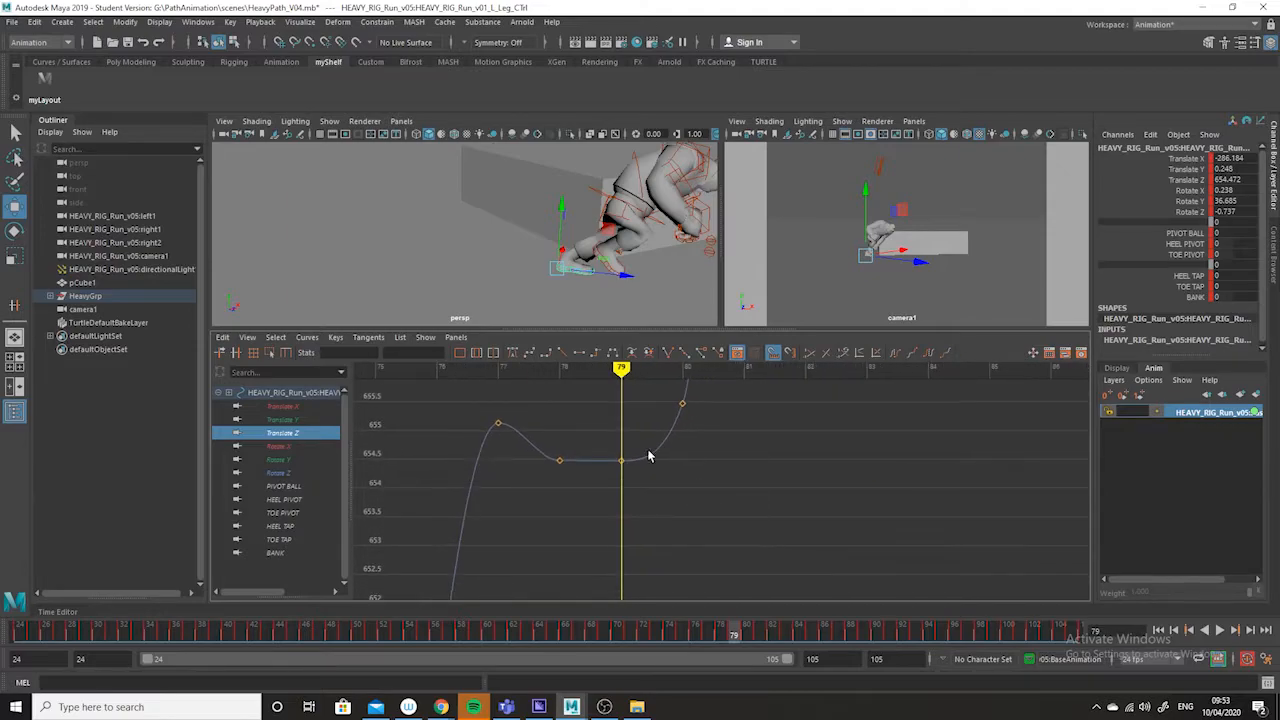
- Lower the left leg control's Translate Z key at frame 77 to 654.329 and check the foot up to frame 79
mouse_move(693, 636)
left_mouse_down()
mouse_move(724, 636)
mouse_move(706, 637)
left_mouse_up()
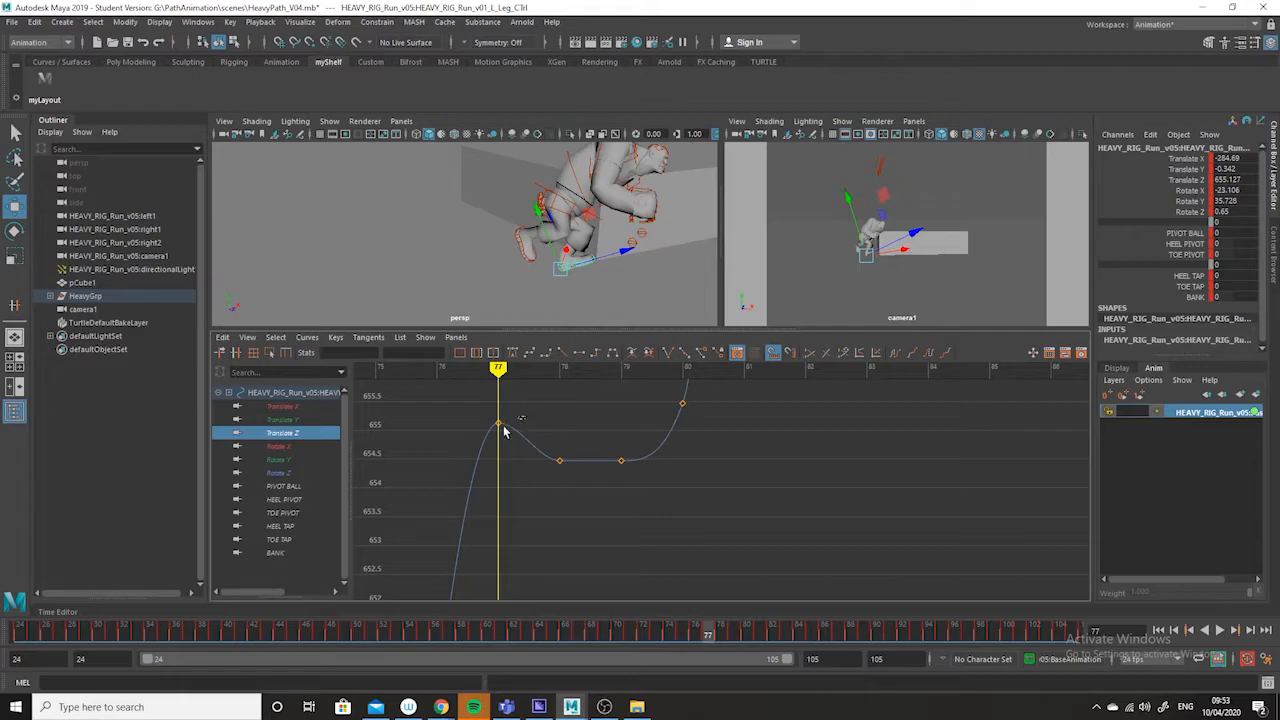
left_click(498, 424)
middle_click_drag(496, 395, 501, 445, "shift")
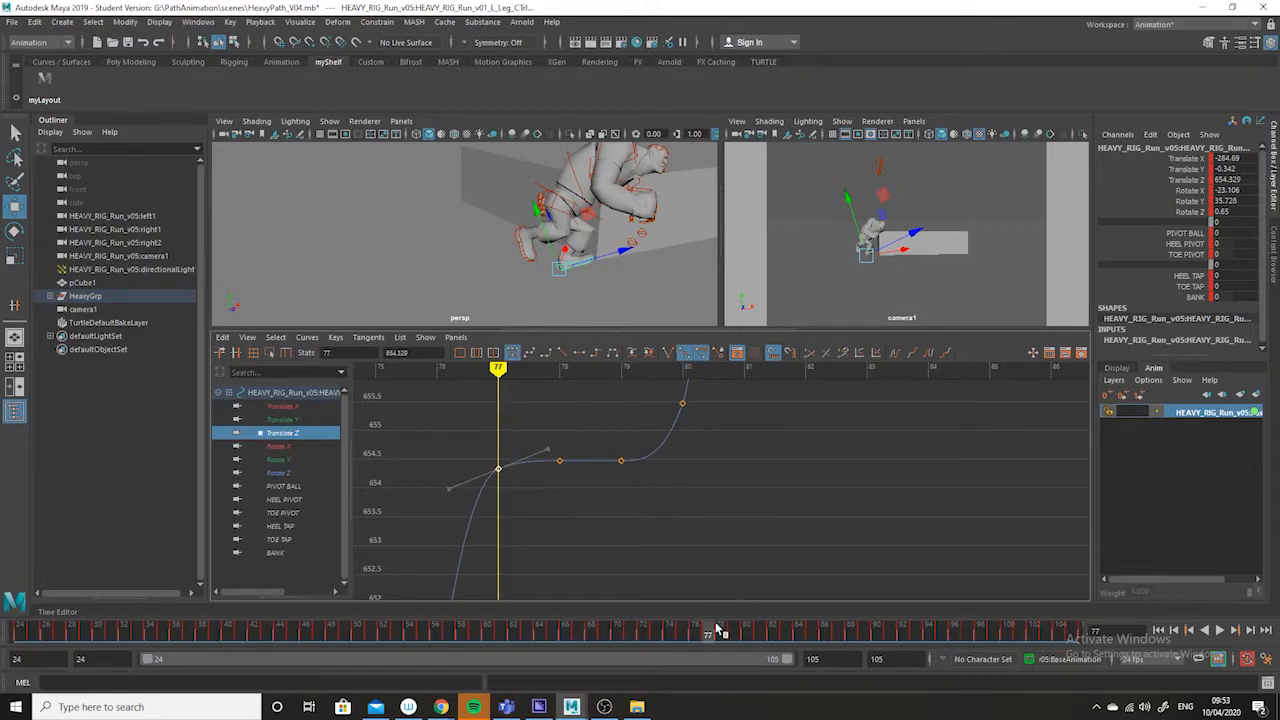
left_click_drag(713, 637, 735, 636)
- Try raising the left leg control's Translate Z key at frame 79 to 654.726
left_click(621, 460)
middle_click_drag(617, 470, 617, 446, "shift")
left_click_drag(658, 424, 602, 467)
left_click(674, 433)
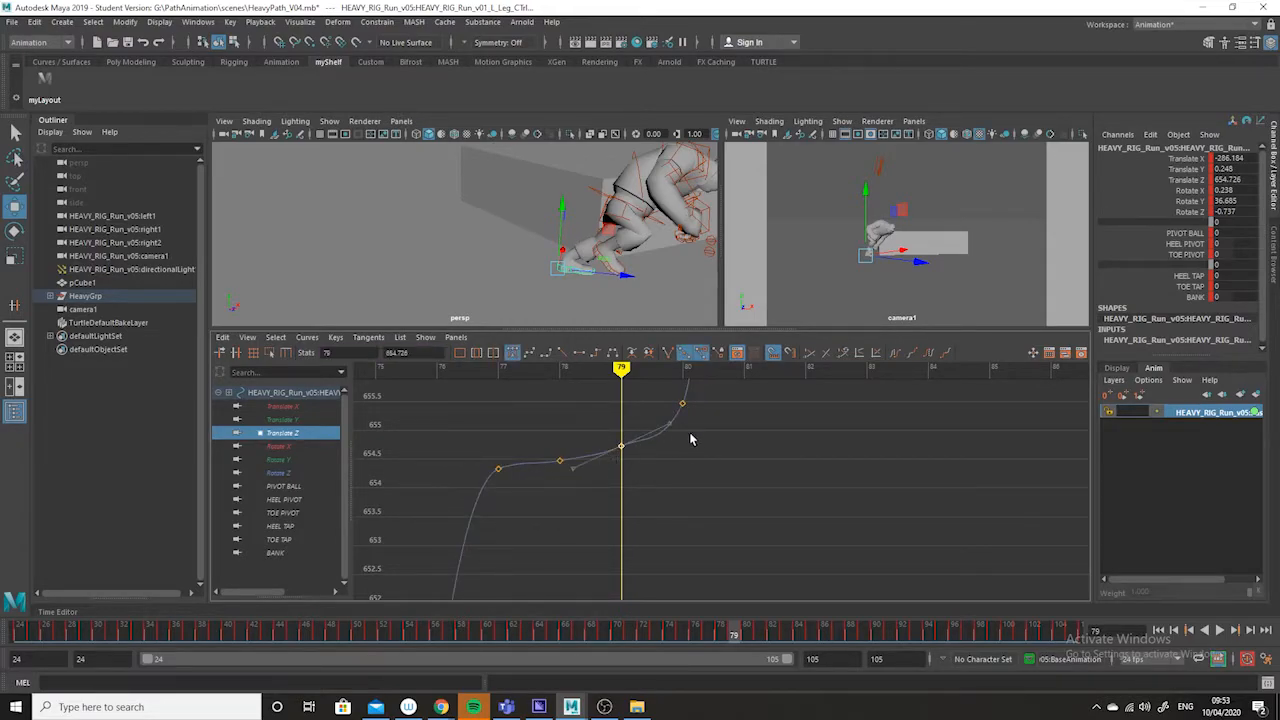
left_click(580, 472)
- Go back to frame 75 and examine the left leg control's Translate X curve from frame 68 to 79
left_click_drag(731, 635, 682, 634)
left_click(284, 406)
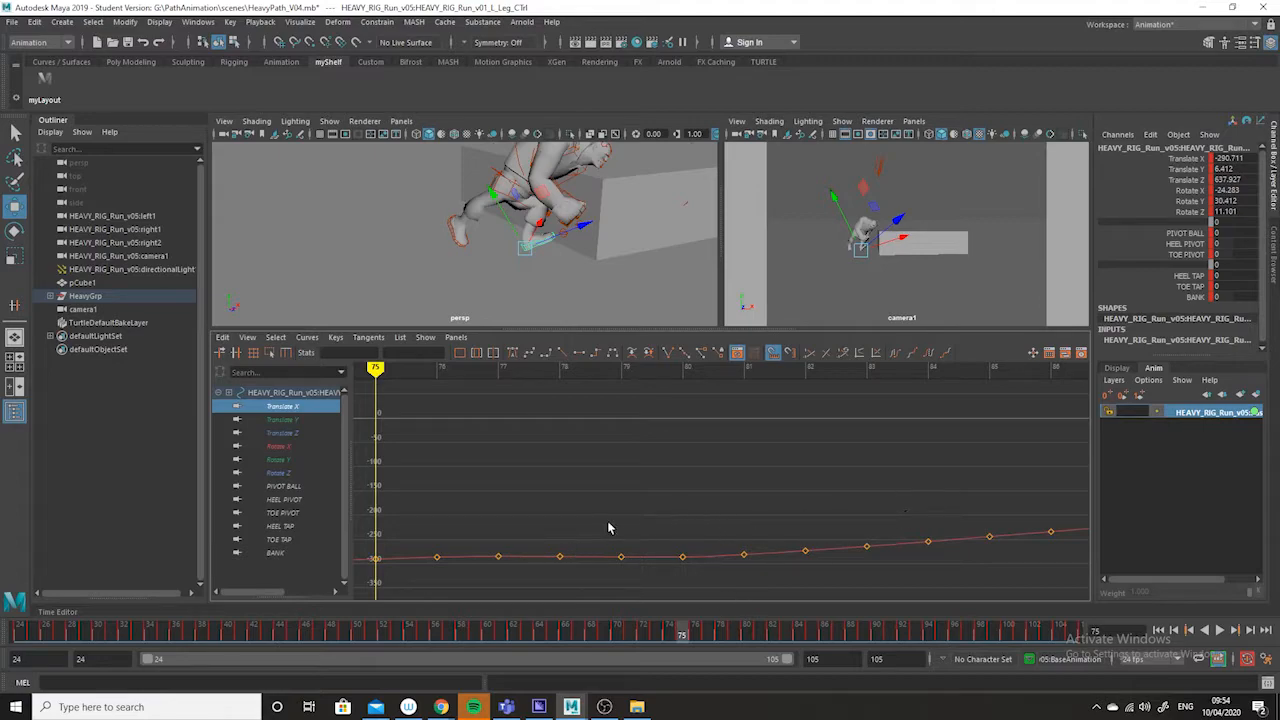
middle_click_drag(610, 527, 977, 491, "alt")
right_click_drag(900, 540, 891, 497, "alt+shift")
middle_click_drag(846, 550, 869, 369, "alt")
right_click_drag(843, 536, 835, 497, "alt+shift")
middle_click_drag(832, 514, 843, 638, "alt")
middle_click_drag(806, 448, 812, 550, "alt")
right_click_drag(804, 557, 799, 534, "alt+shift")
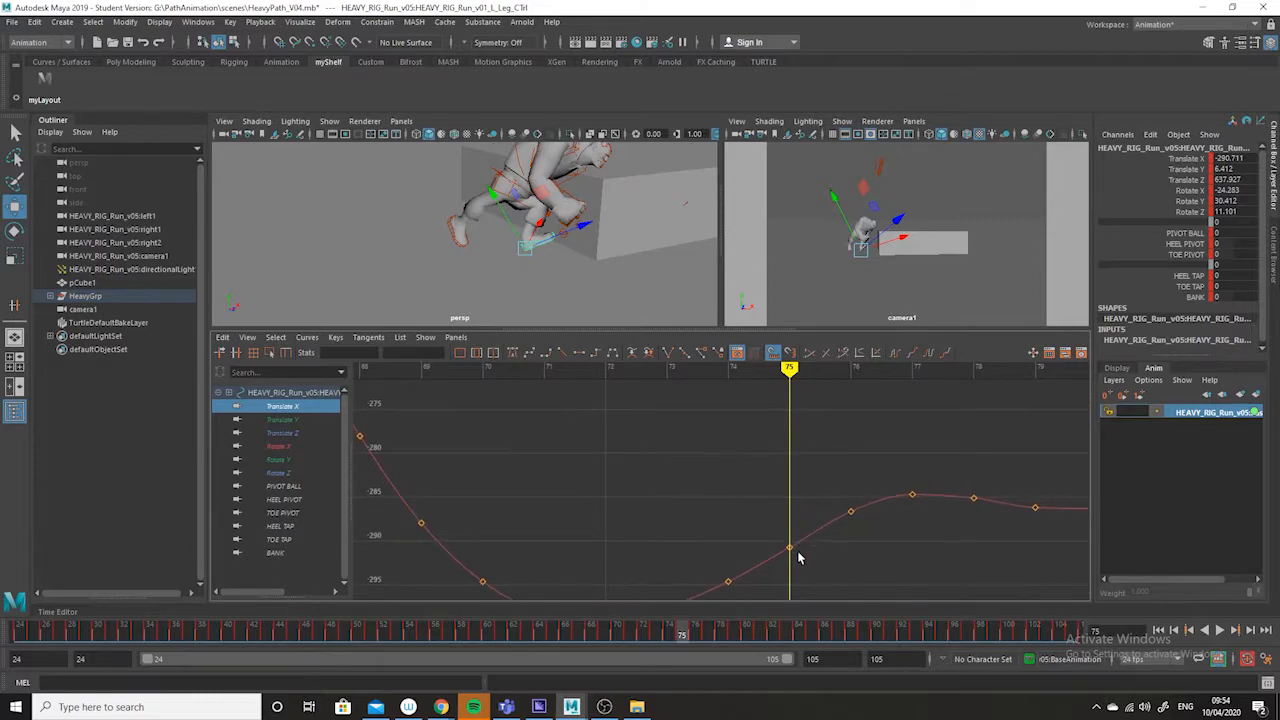
middle_click_drag(799, 557, 810, 495, "alt")
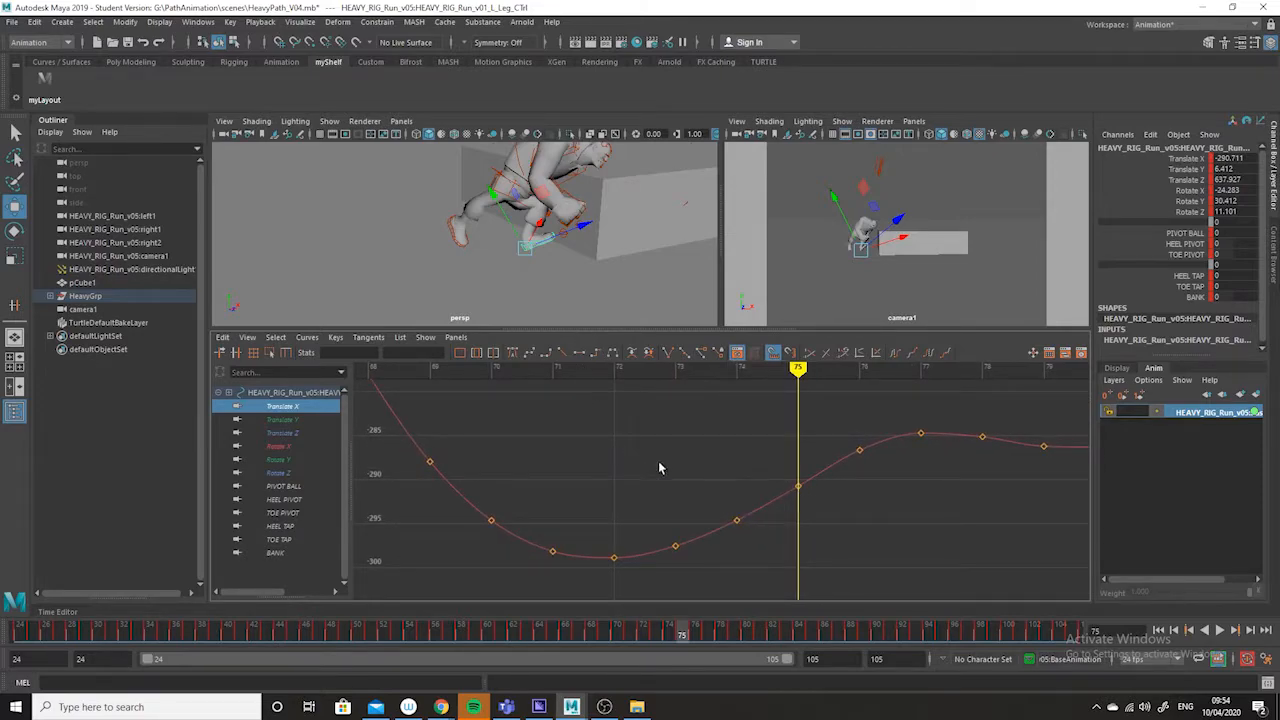
- Compare the left leg control's Translate X and Translate Z curves around frame 74
left_click_drag(684, 634, 673, 628)
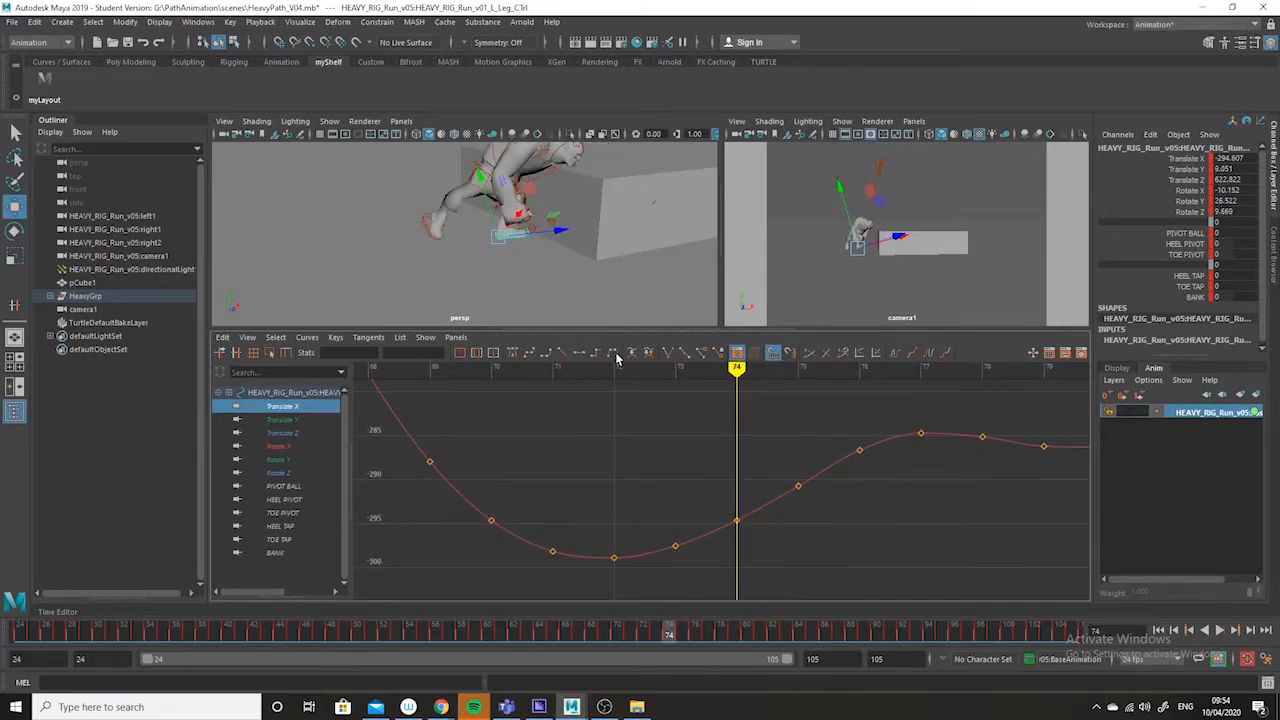
left_click(283, 434)
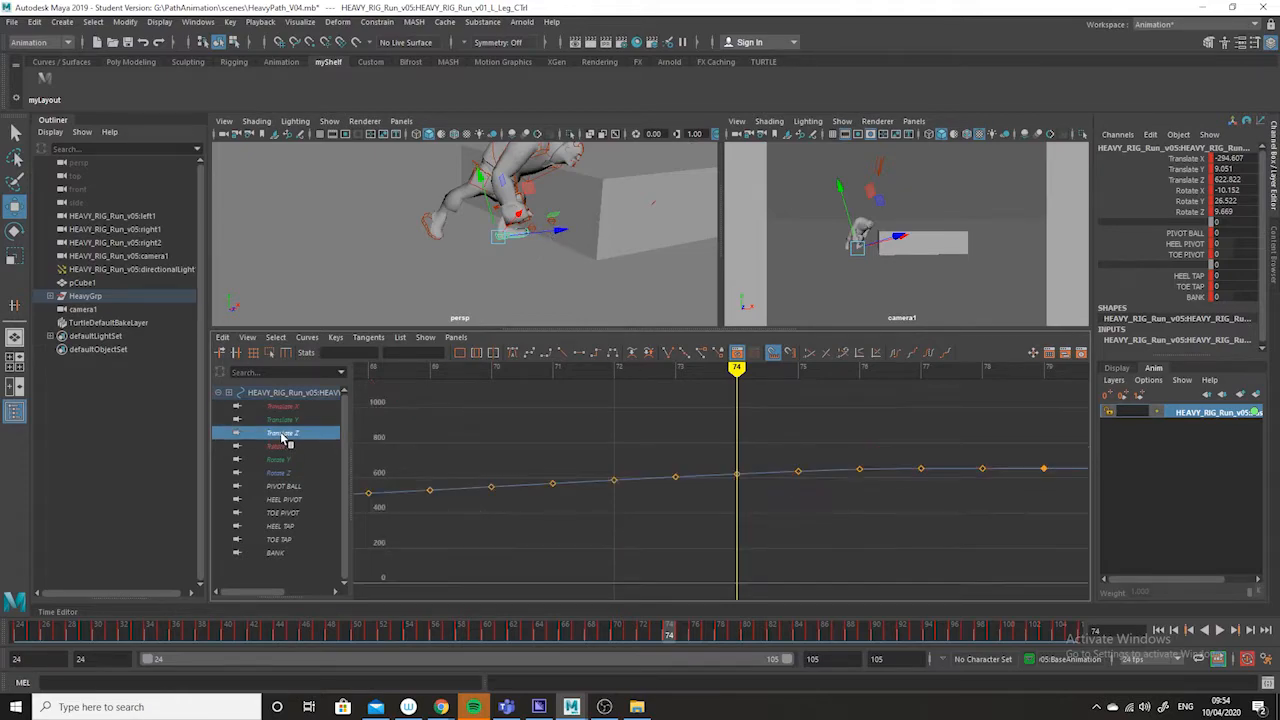
left_click(289, 407)
right_click_drag(760, 563, 713, 416, "alt")
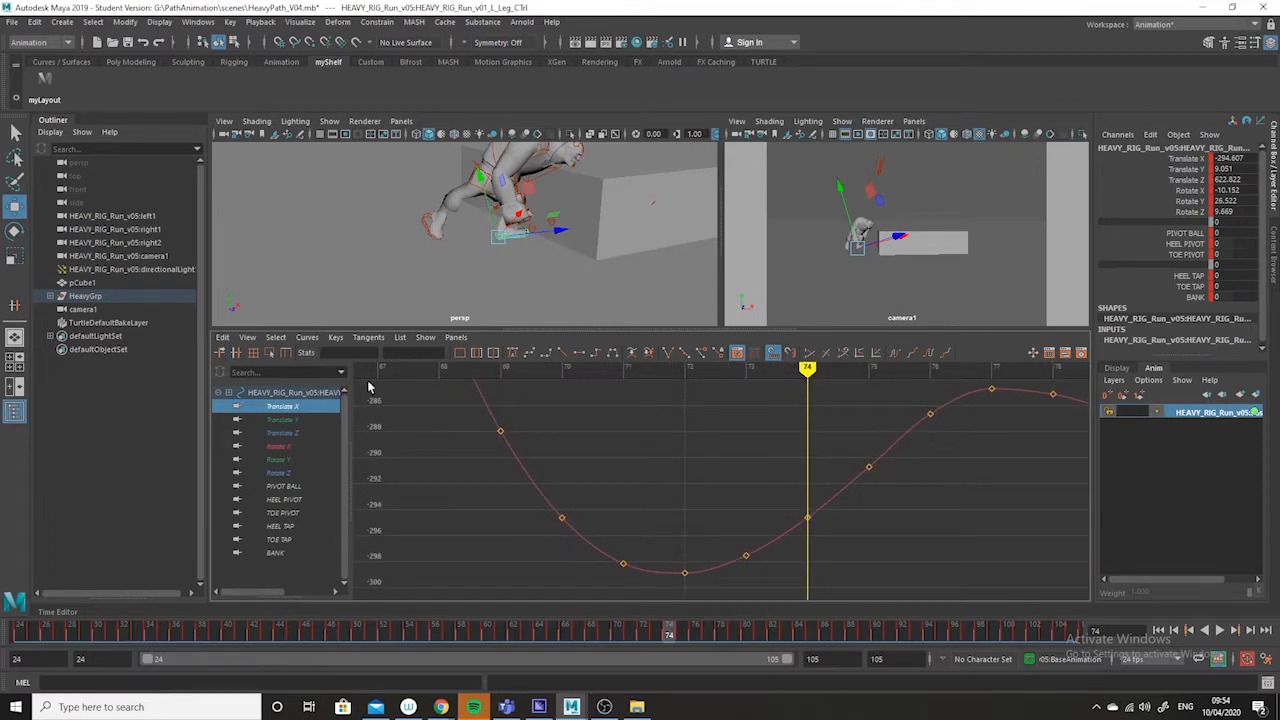
left_click(290, 433)
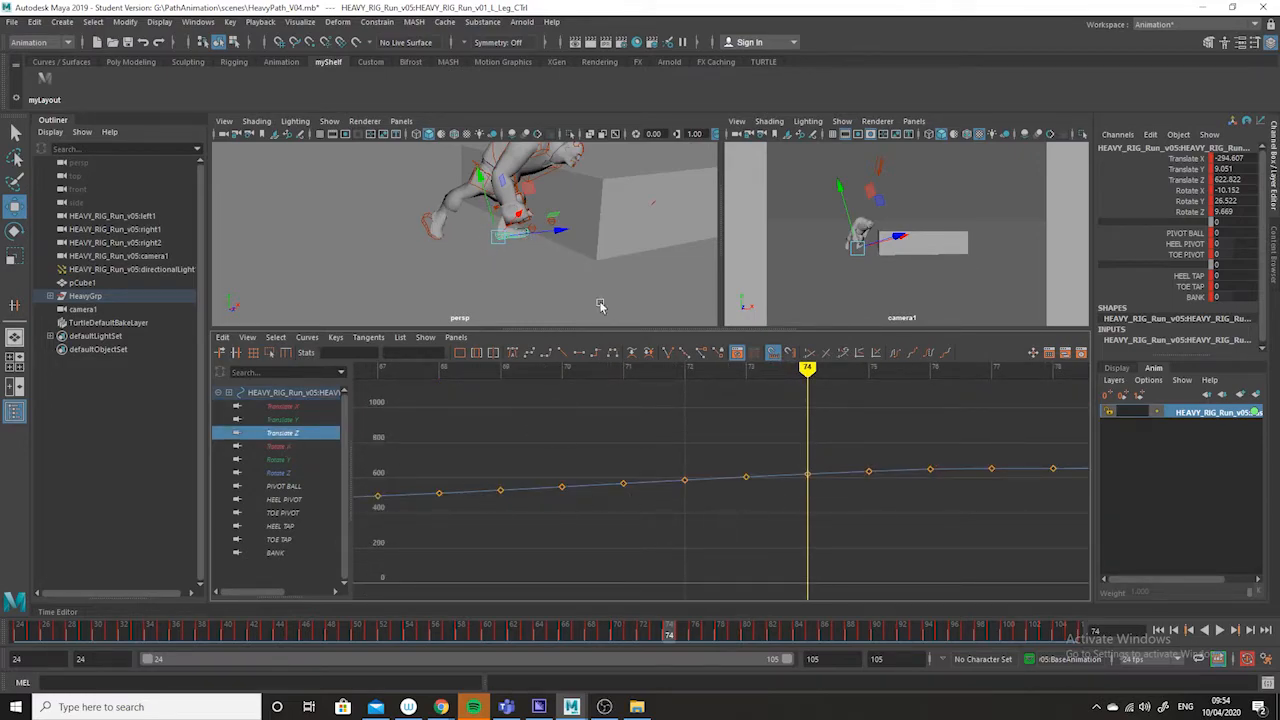
- Lower the left leg control's Translate Z key at frame 79 to 654.472 and delete the key at frame 78
right_click_drag(700, 540, 724, 527, "alt")
left_click_drag(671, 634, 736, 634)
right_click_drag(973, 525, 835, 536, "alt")
left_click_drag(856, 522, 846, 554)
middle_click_drag(843, 498, 844, 512, "shift")
left_click_drag(838, 522, 838, 558)
key("Delete")
- Flatten the Translate Z tangents at frame 77 and set the frame 79 key to 654.329, level with frame 77
left_click_drag(914, 522, 892, 547)
middle_click_drag(899, 527, 896, 544, "shift")
left_click_drag(795, 578, 795, 577)
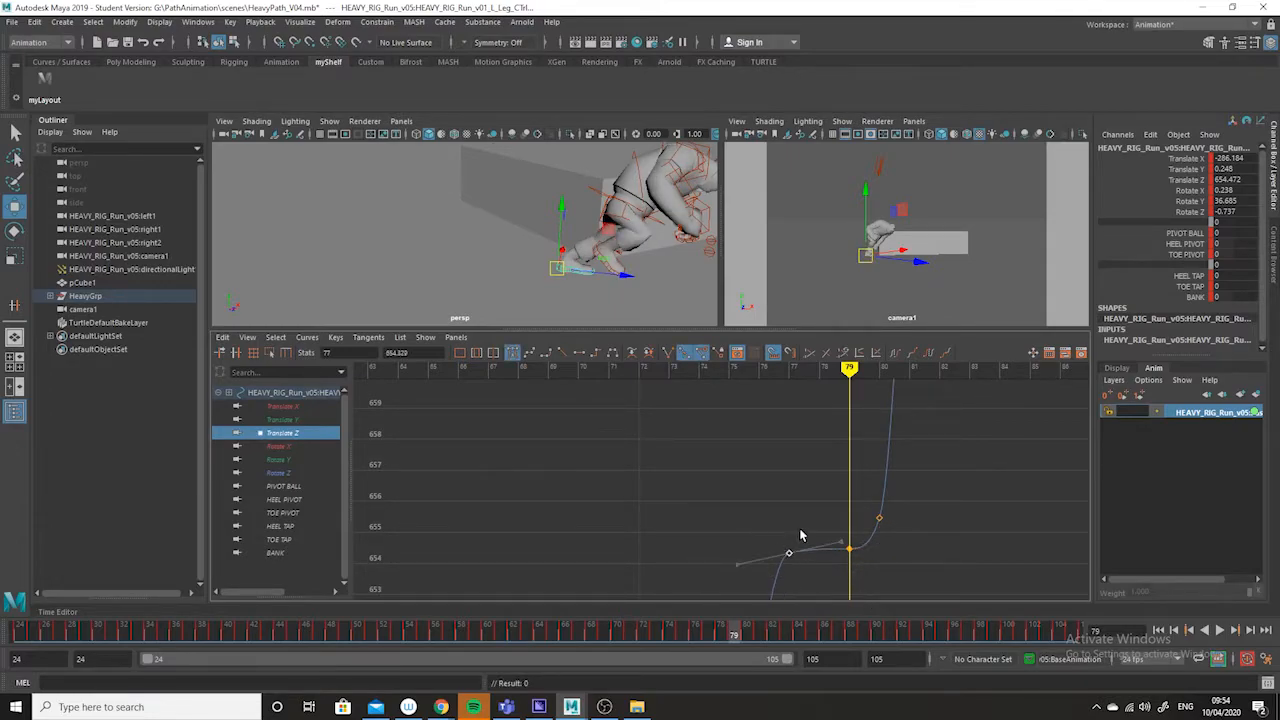
left_click(581, 355)
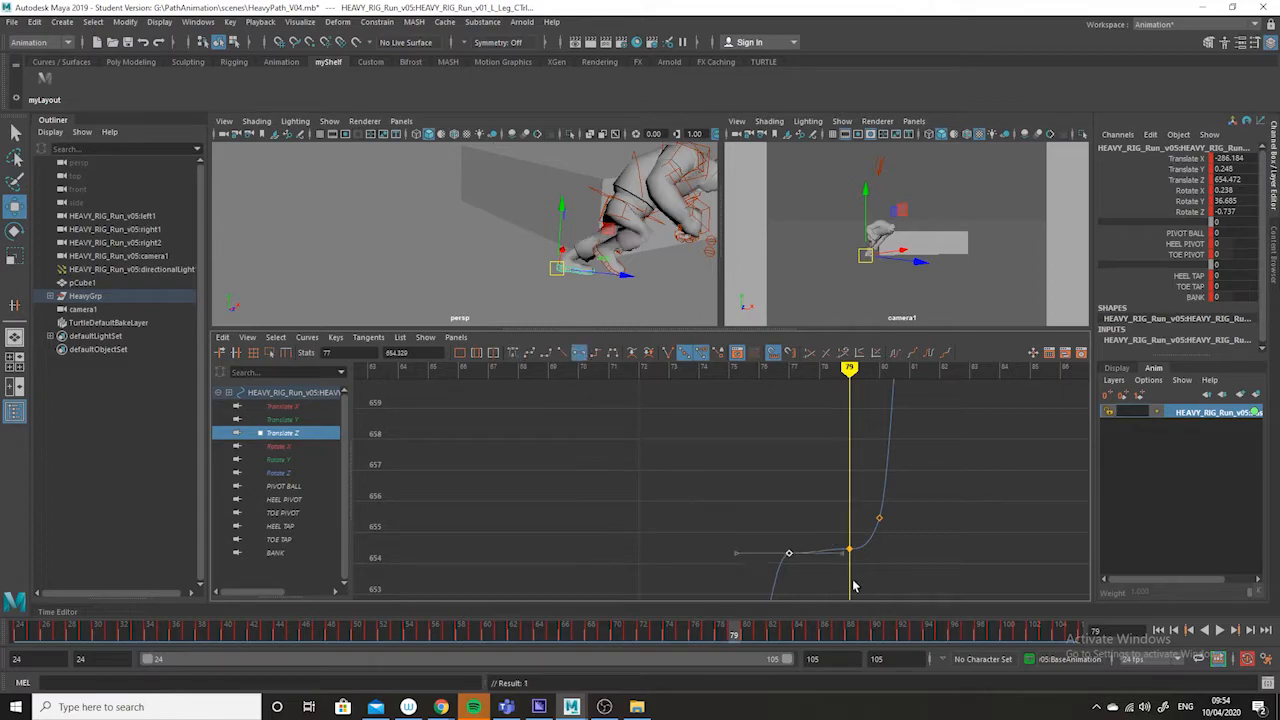
left_click_drag(855, 535, 818, 581)
middle_click_drag(849, 498, 826, 529, "shift")
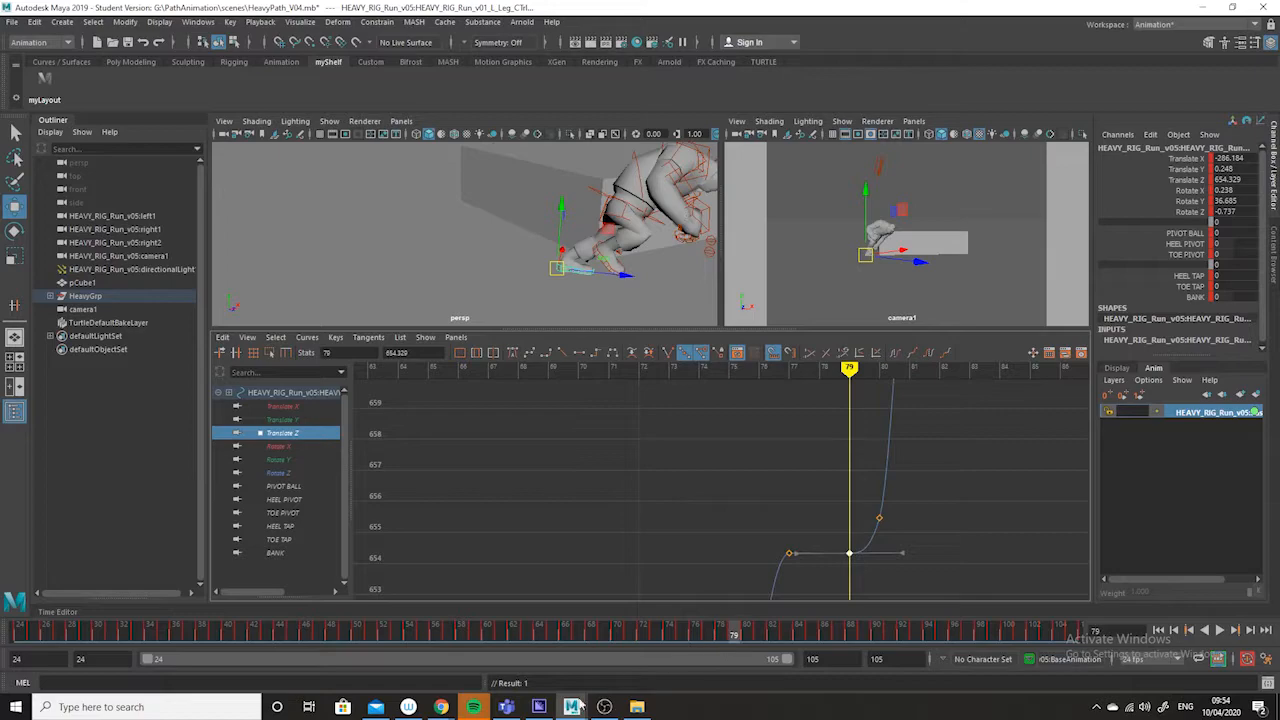
left_click(723, 632)
mouse_move(727, 634)
left_mouse_down()
mouse_move(714, 634)
mouse_move(738, 641)
mouse_move(706, 637)
mouse_move(737, 638)
left_mouse_up()
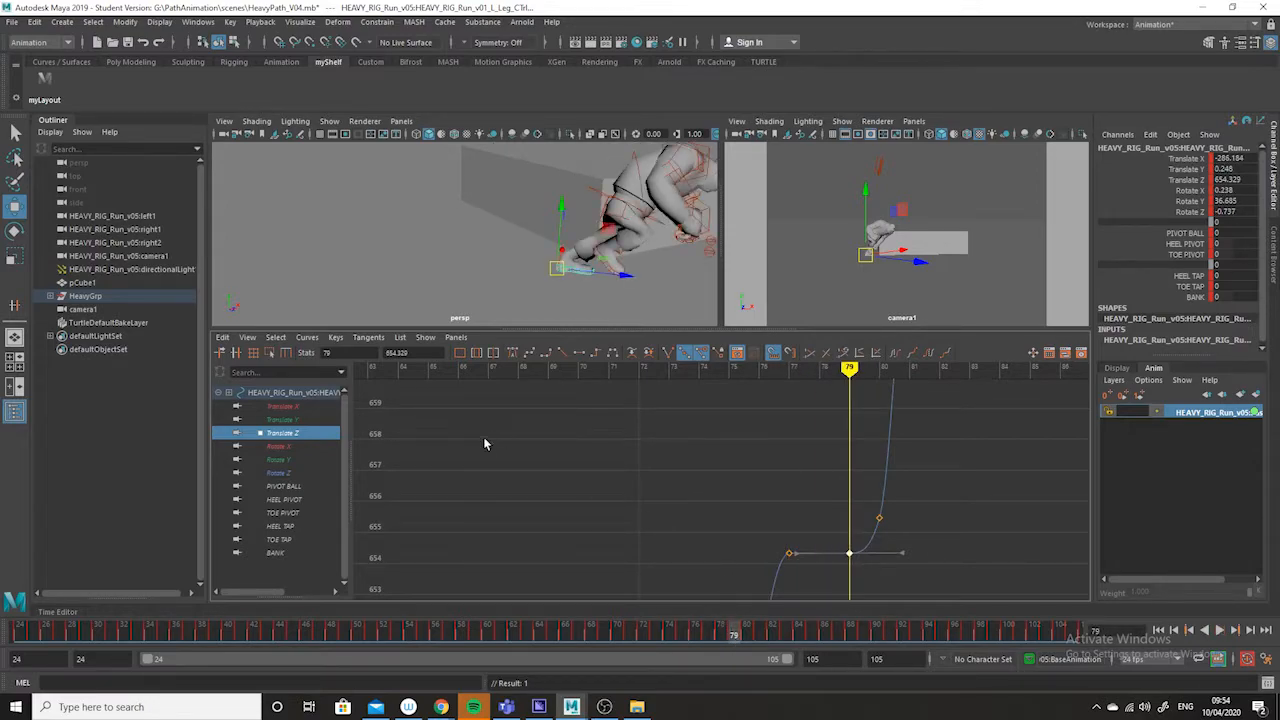
- Isolate the left leg control's Translate X curve and delete its key at frame 78
left_click(299, 408)
middle_click_drag(836, 573, 834, 557, "alt")
right_click_drag(834, 557, 837, 508, "alt+shift")
middle_click_drag(832, 557, 851, 331, "alt")
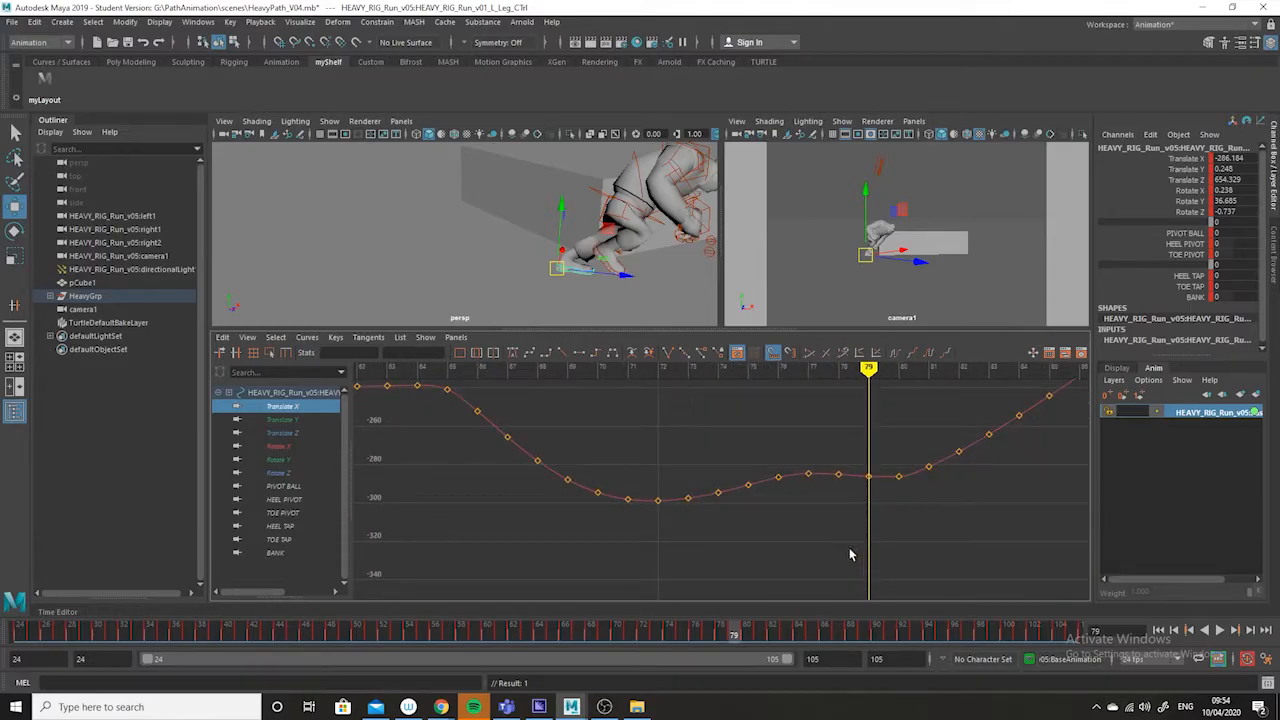
left_click_drag(857, 376, 809, 376)
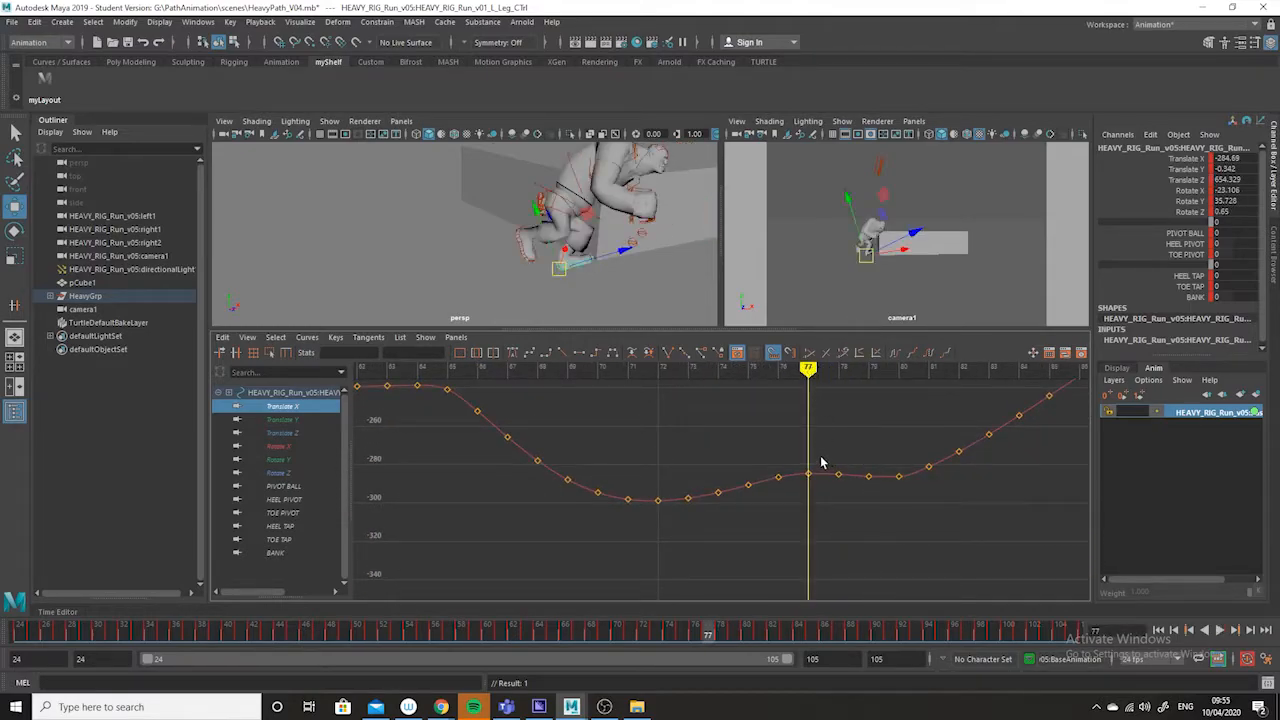
mouse_move(846, 447)
left_mouse_down()
mouse_move(831, 481)
mouse_move(837, 516)
mouse_move(869, 504)
left_mouse_up()
left_click_drag(808, 371, 868, 388)
- Set the left leg control's Translate X key at frame 79 to -284.69, level with frame 77
right_click_drag(850, 480, 857, 526, "alt+shift")
middle_click_drag(848, 480, 837, 388, "alt")
right_click_drag(862, 450, 886, 532, "alt+shift")
left_click_drag(873, 506, 845, 560)
middle_click_drag(854, 570, 854, 547, "shift")
mouse_move(735, 641)
left_mouse_down()
mouse_move(711, 640)
mouse_move(735, 640)
left_mouse_up()
- Raise the left leg control's Translate X key at frame 80 to -283.86 and scrub around frame 78 to check the foot
left_click(908, 537)
left_click_drag(908, 537, 878, 568)
middle_click_drag(883, 571, 891, 528)
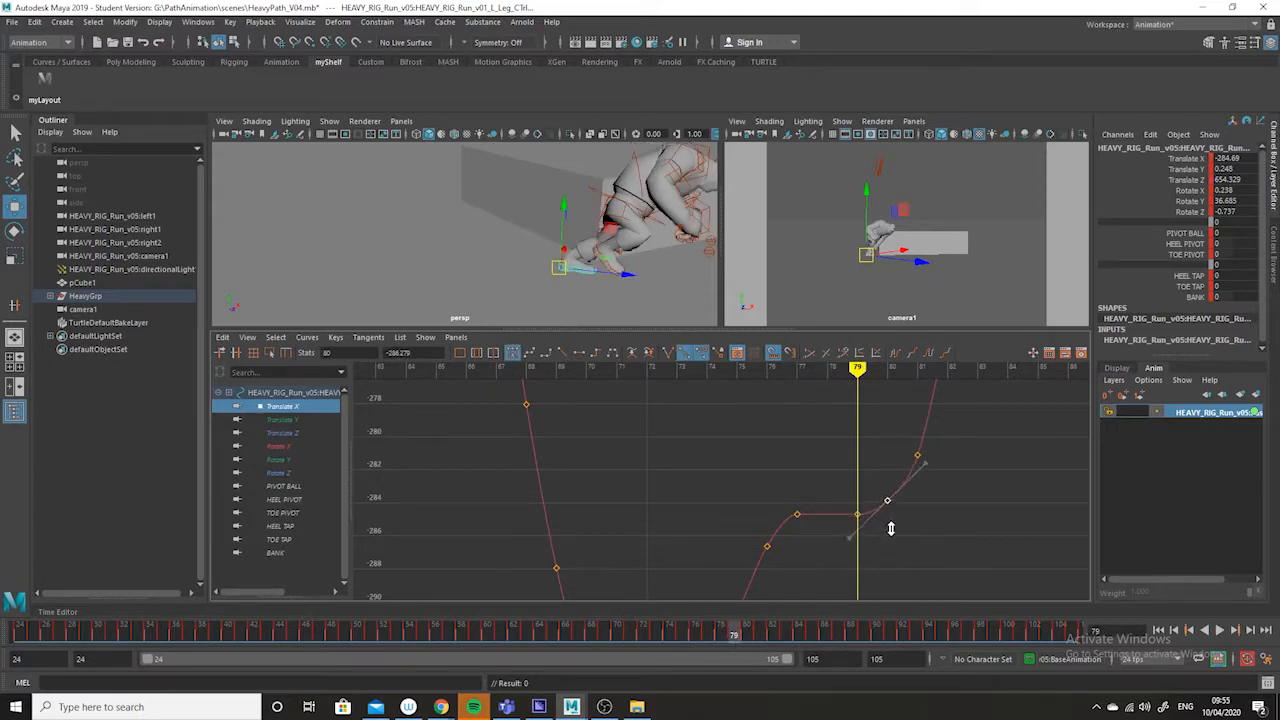
left_click_drag(706, 625, 725, 652)
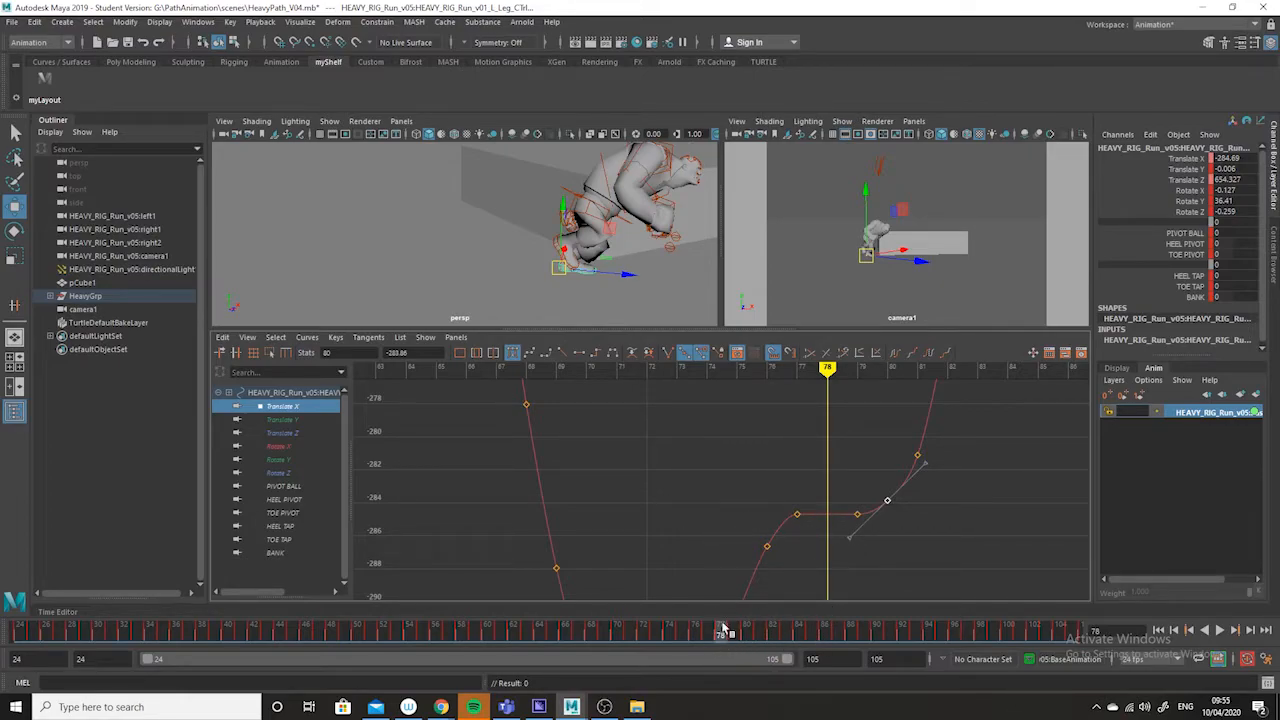
- Review the left leg control's Translate X curve, then play and scrub the run back to frame 71
left_click(293, 432)
left_click(295, 408)
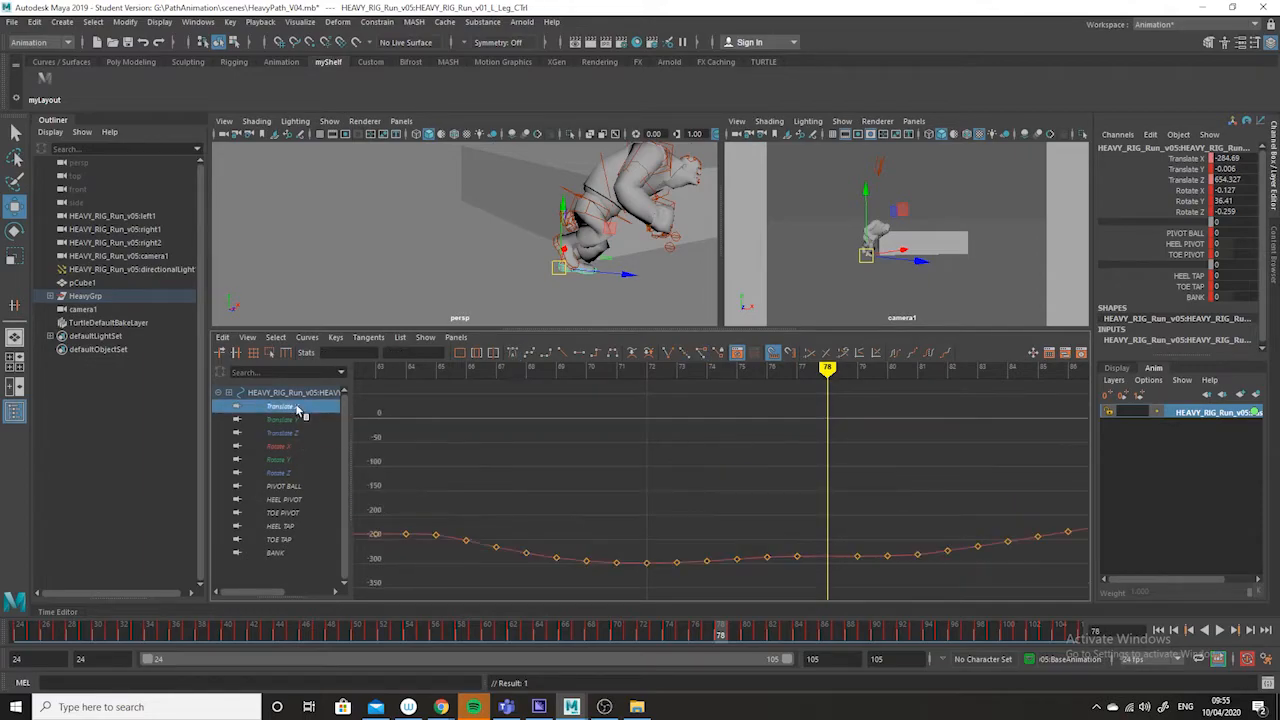
middle_click_drag(813, 577, 786, 517, "alt")
right_click_drag(786, 517, 786, 421, "alt+shift")
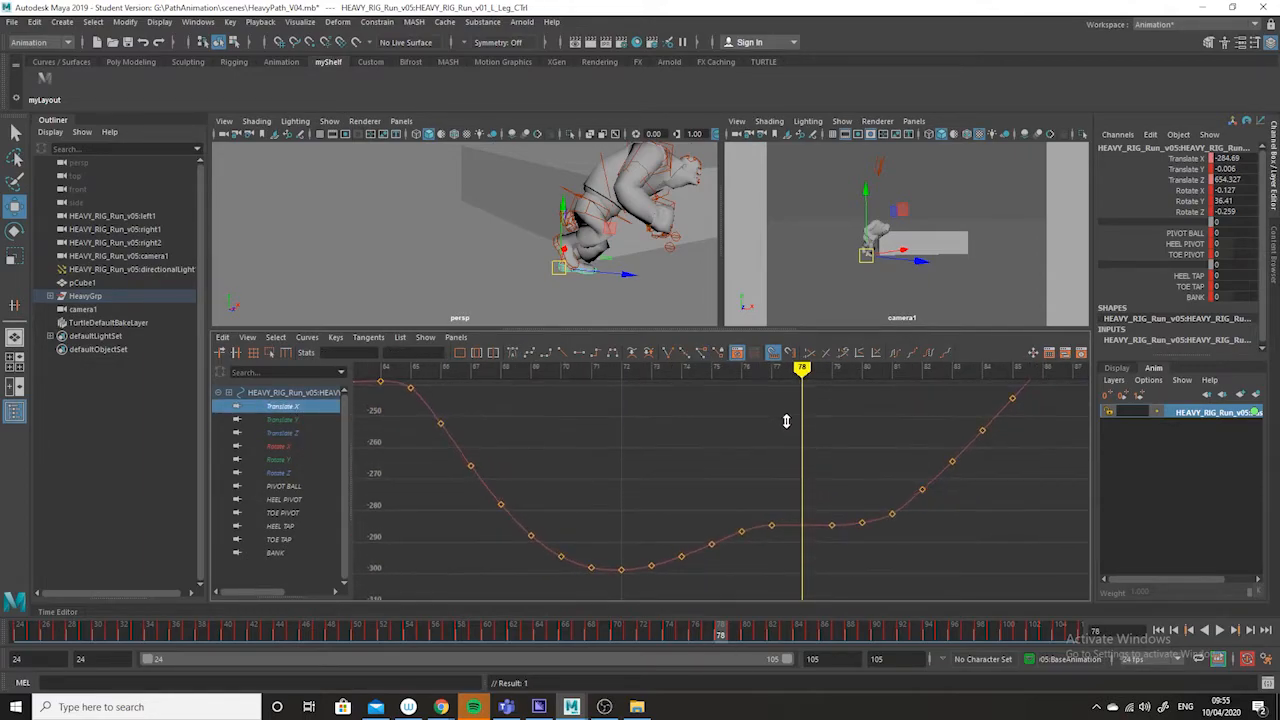
key("alt+v")
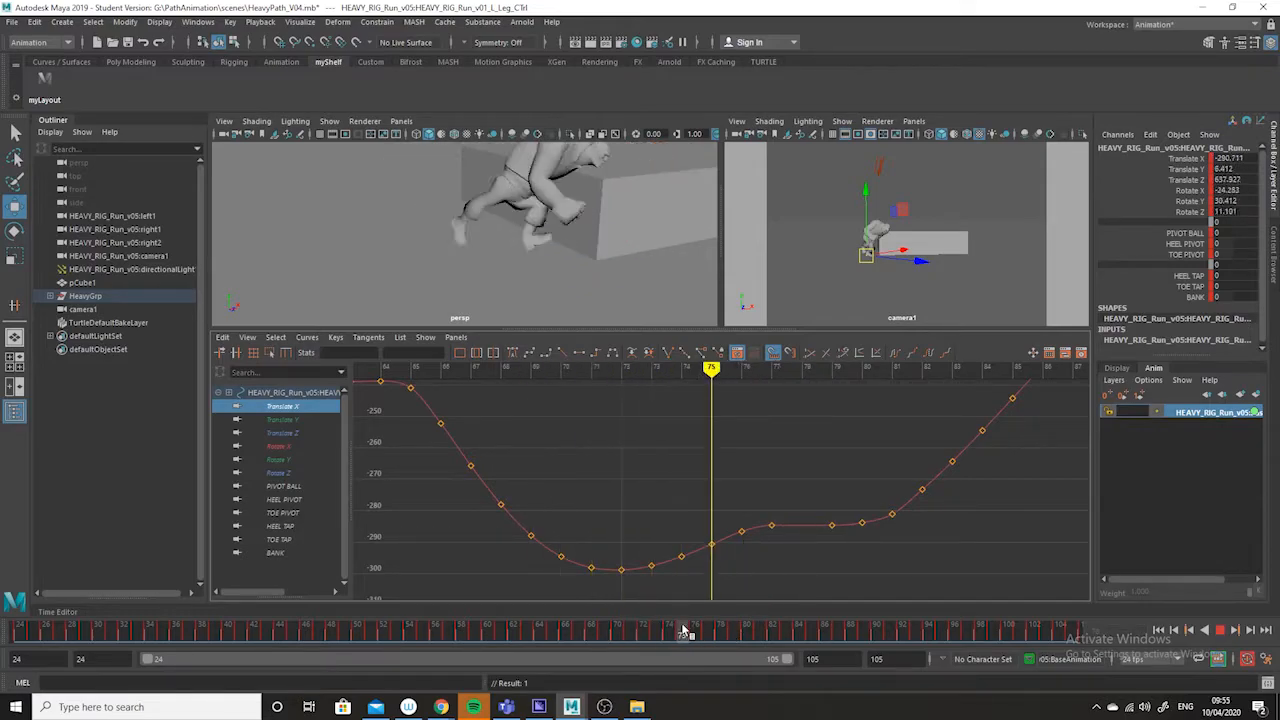
left_click_drag(728, 632, 628, 609)
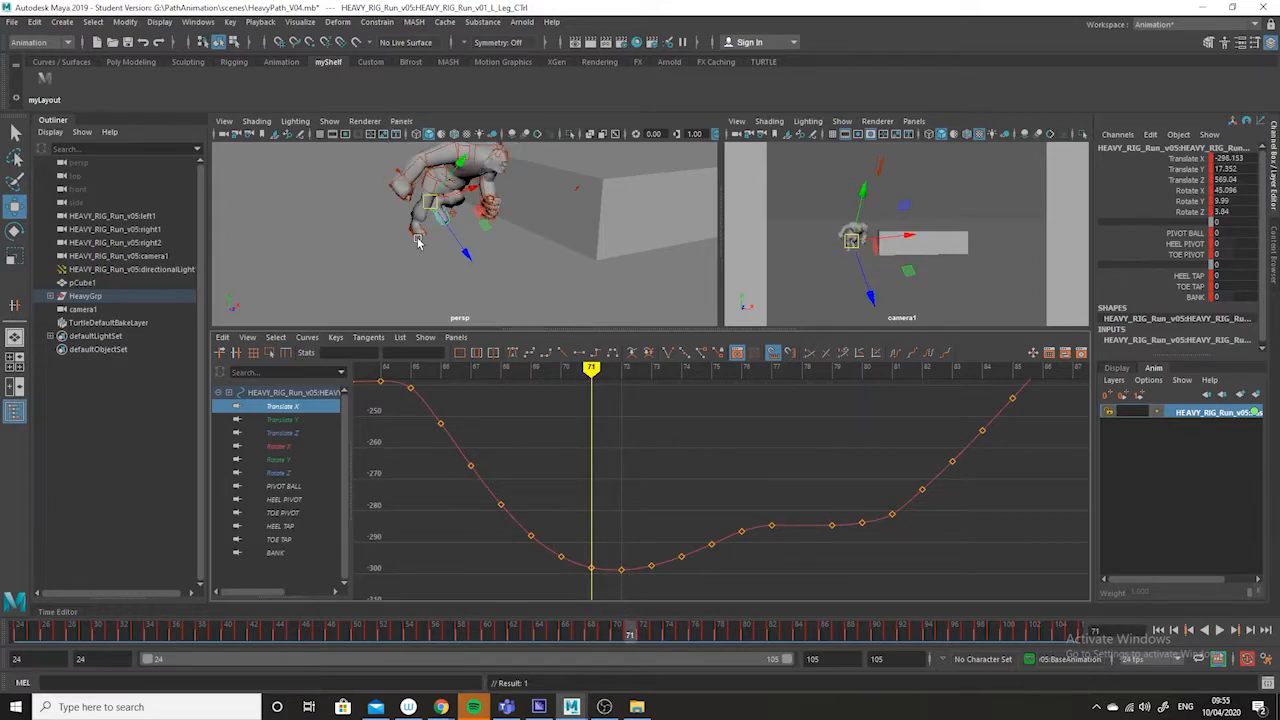
- Isolate the right leg control's Translate X curve and examine its keys and the foot's motion around frames 70 to 72
left_click(418, 236)
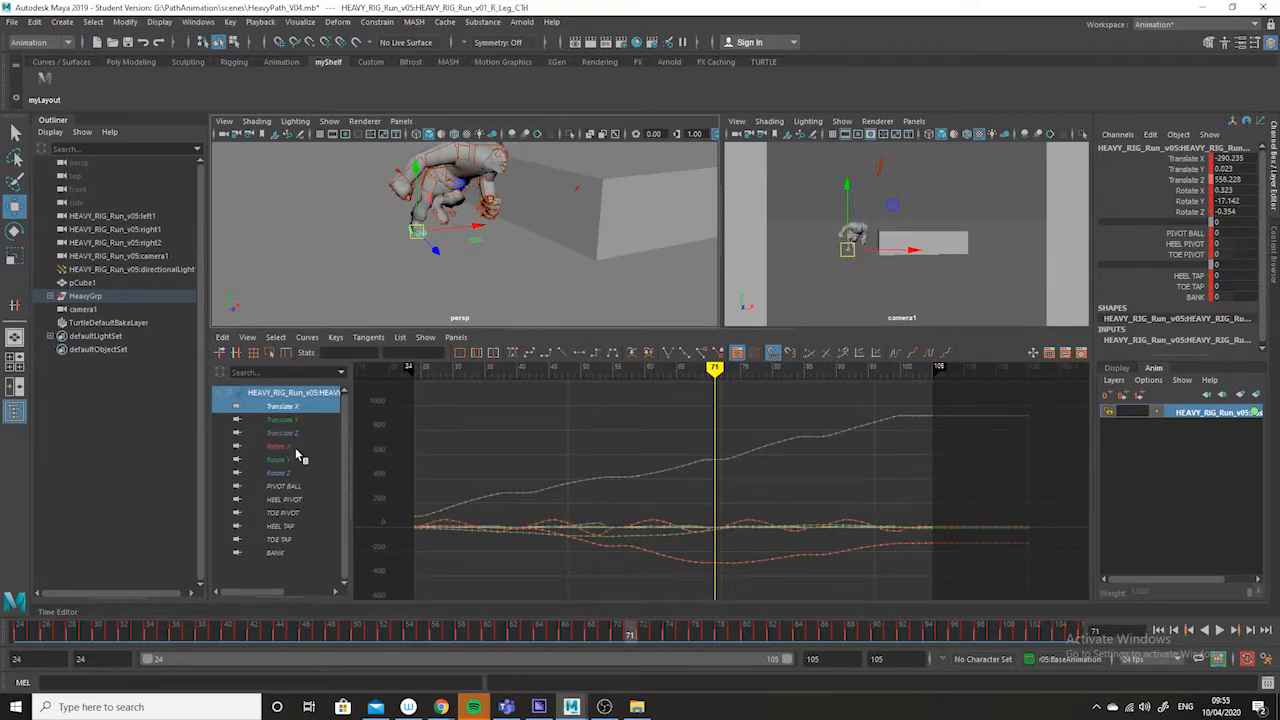
left_click(296, 408)
key("f")
middle_click_drag(688, 504, 681, 458, "alt")
right_click_drag(681, 458, 741, 526, "alt")
middle_click_drag(741, 526, 801, 423, "alt")
mouse_move(618, 636)
left_mouse_down()
mouse_move(606, 629)
mouse_move(618, 636)
left_mouse_up()
right_click_drag(771, 506, 781, 571, "alt")
left_click_drag(624, 637, 643, 636)
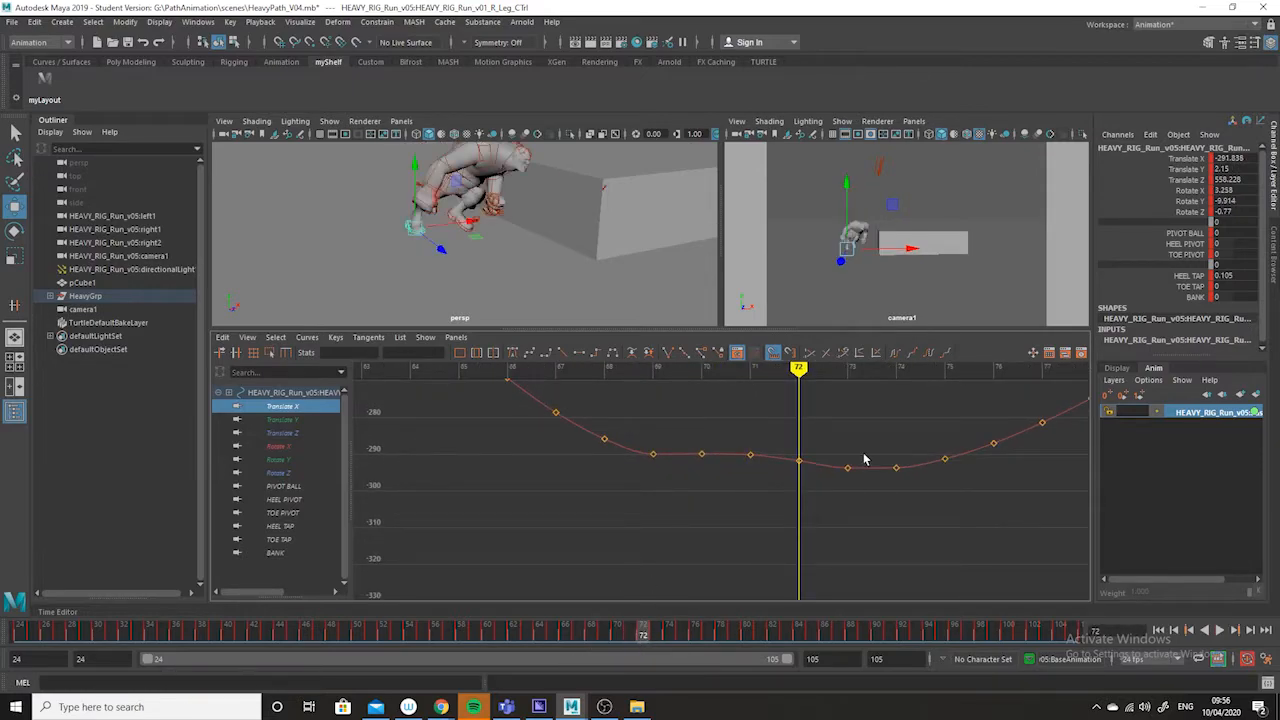
- Delete the right leg control's Translate X key at frame 71 and raise the frame 72 key level with frame 70
left_click_drag(772, 443, 740, 463)
key("Delete")
left_click_drag(815, 440, 790, 498)
middle_click_drag(791, 491, 791, 486)
- Scrub the run in the enlarged camera1 view with nothing selected, then play it from frame 24
left_click_drag(628, 638, 928, 634)
left_click(748, 262)
key("space")
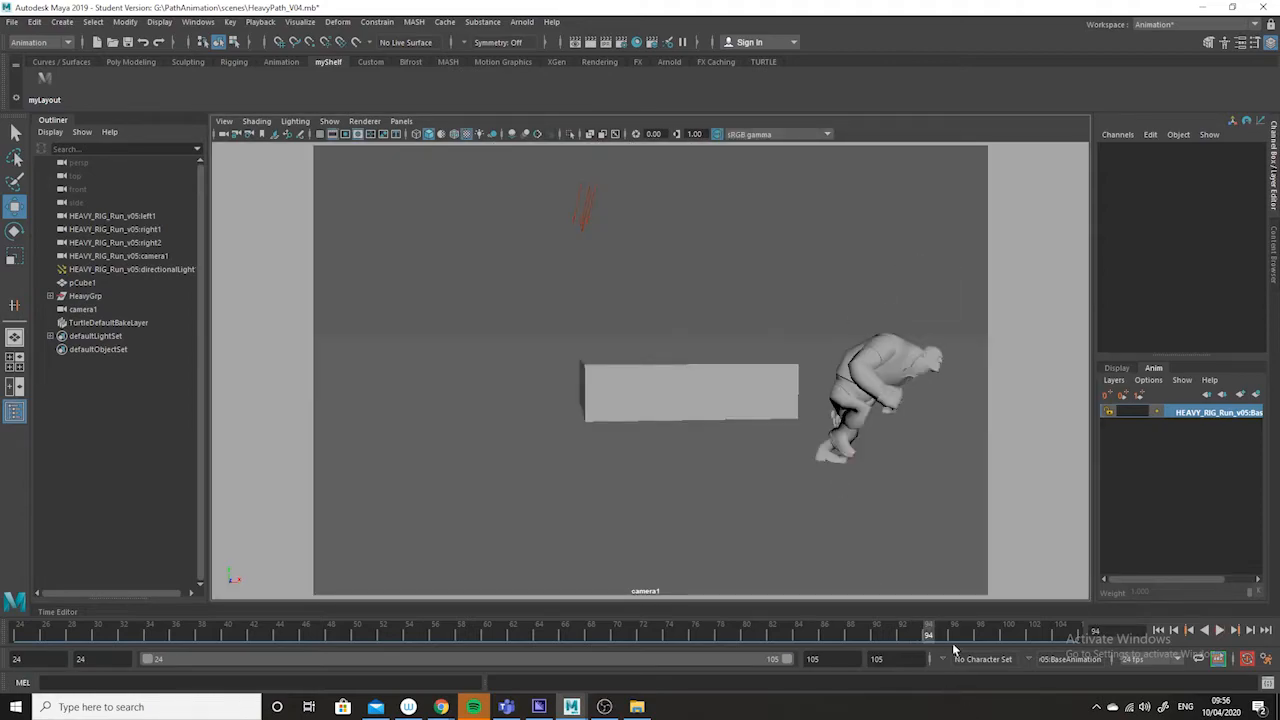
left_click_drag(780, 635, 3, 603)
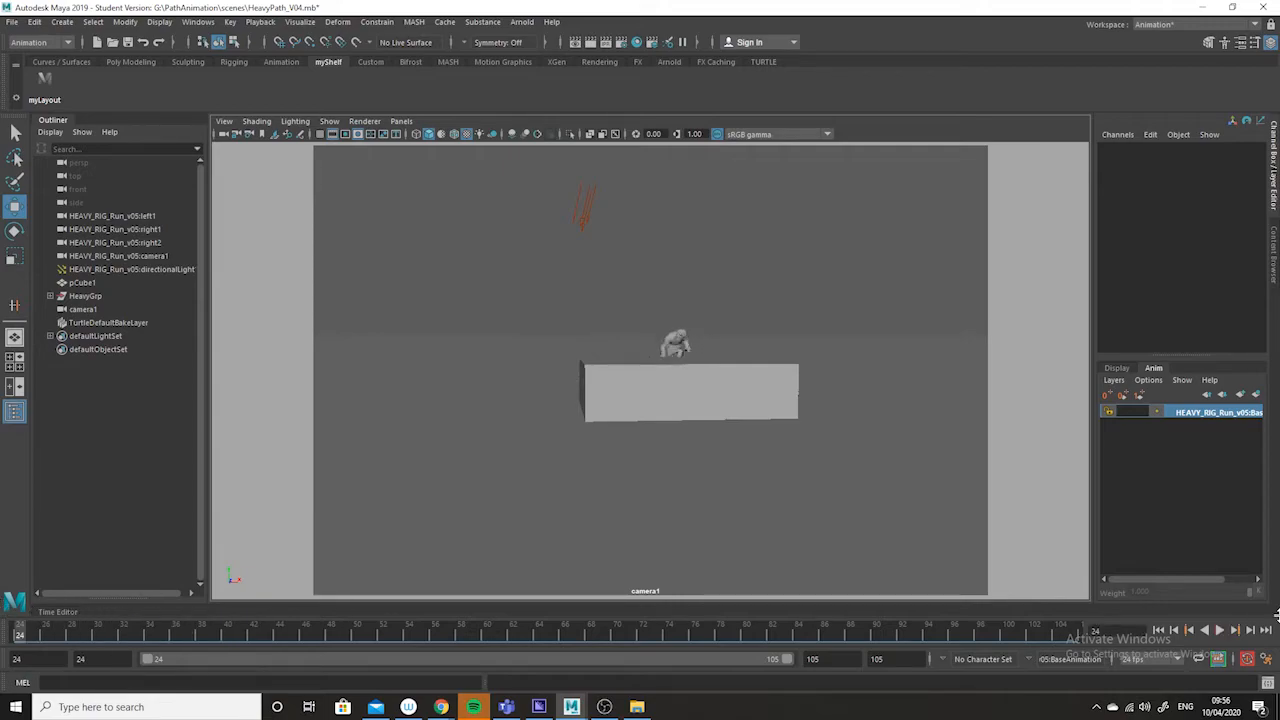
left_click(1222, 631)
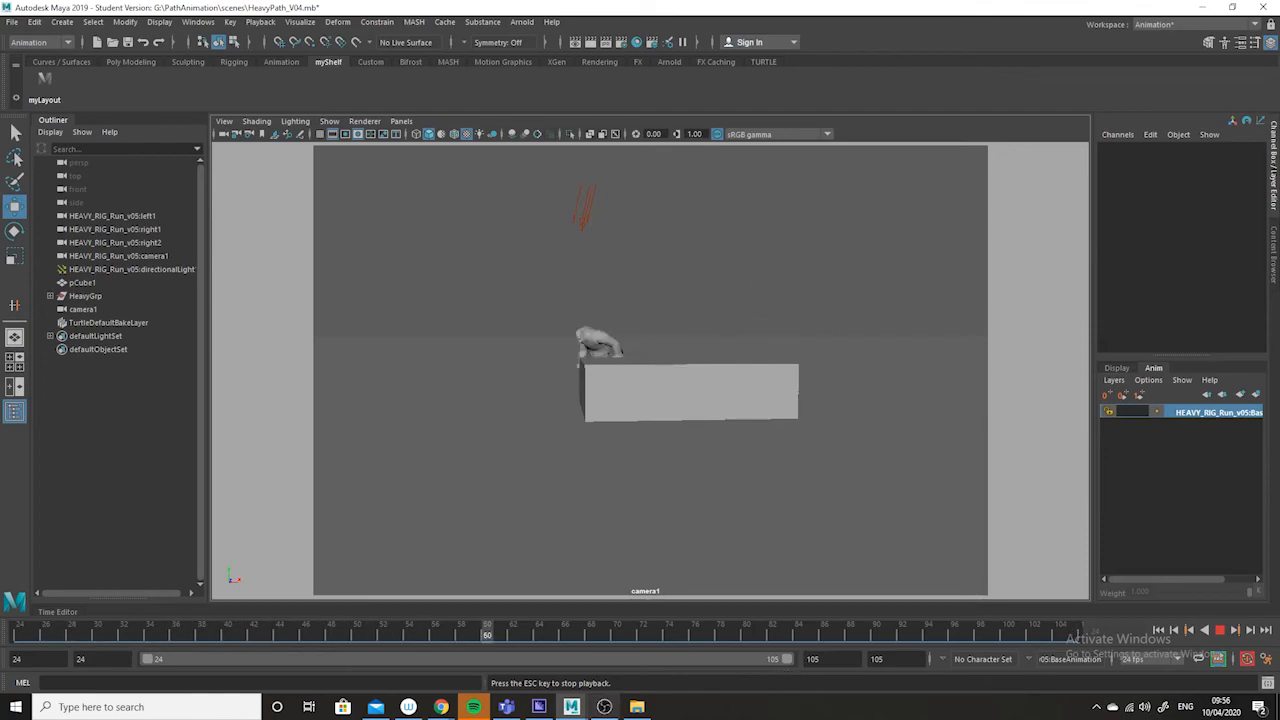
left_click(604, 706)
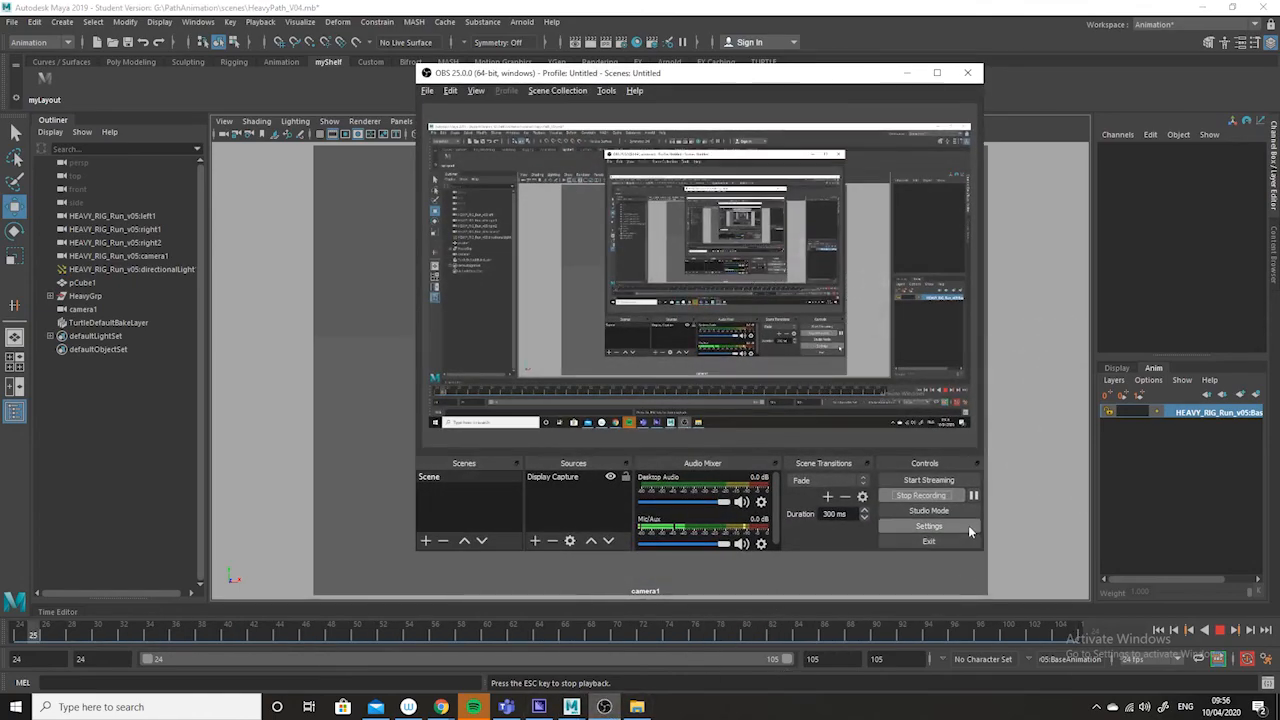